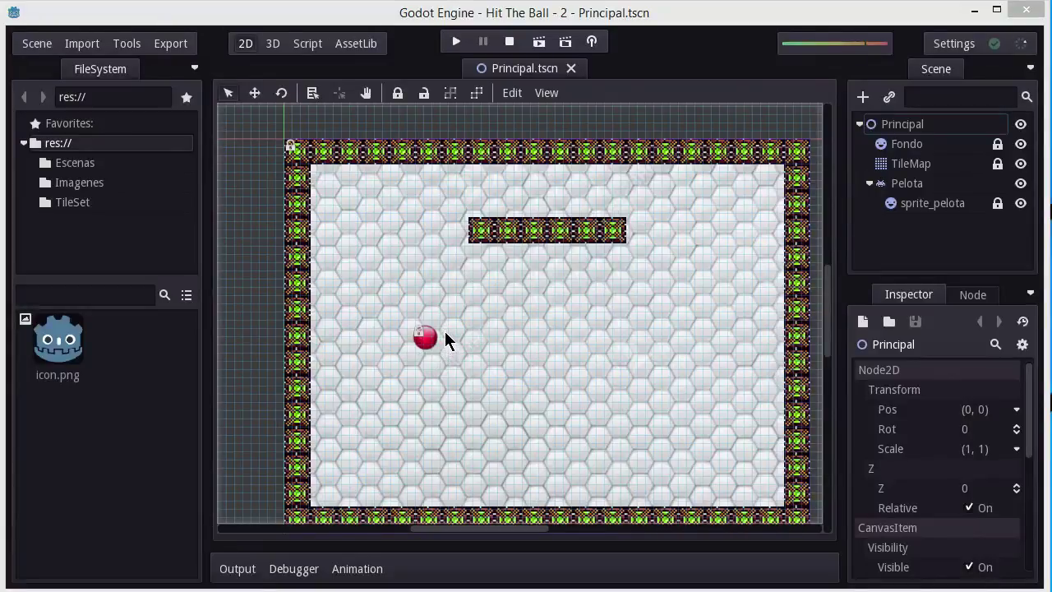
# - Add a CollisionShape2D child node under the Pelota ball body, found by searching 'shap'
pyautogui.moveTo(477, 333); pyautogui.dragTo(466, 319, button='middle')
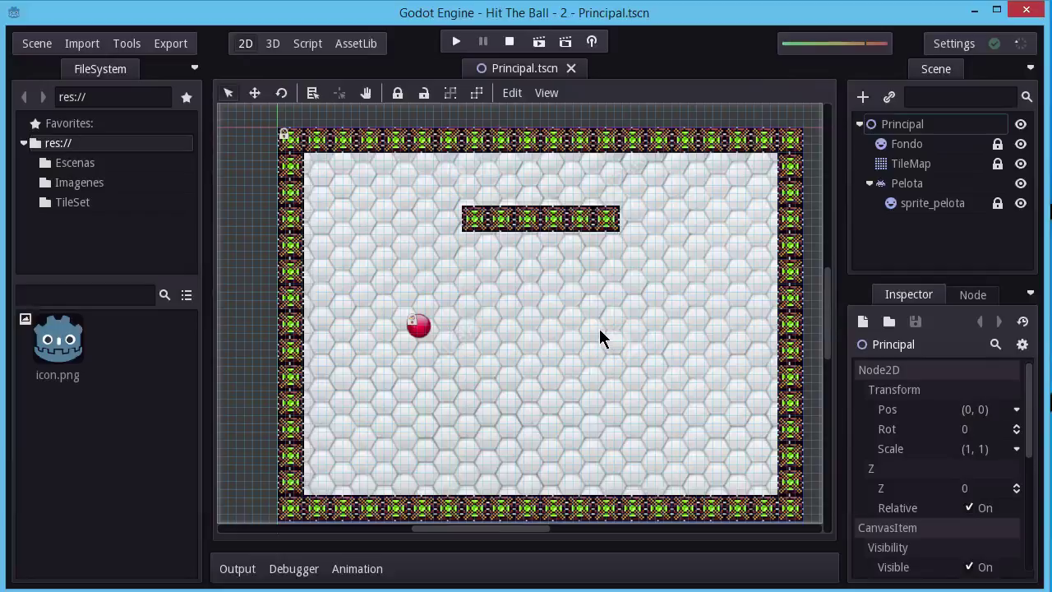
pyautogui.click(904, 189)
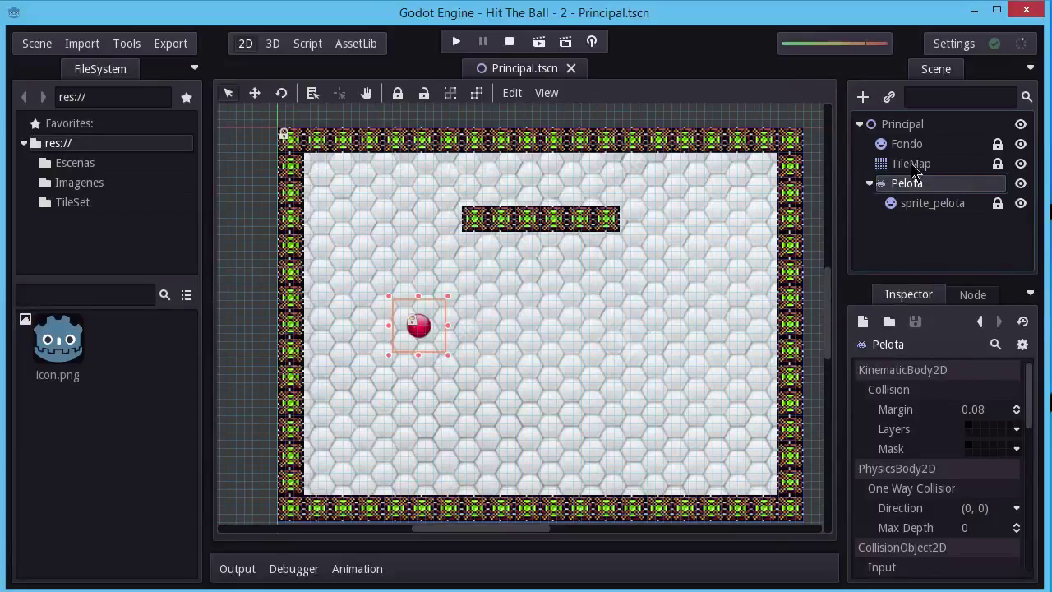
pyautogui.click(864, 98)
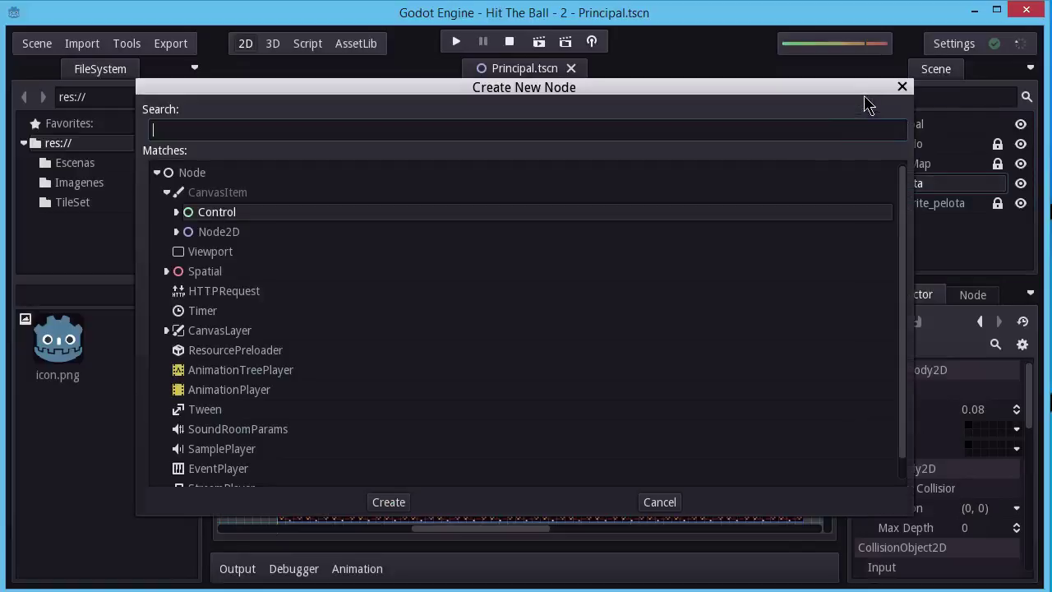
pyautogui.write('s')
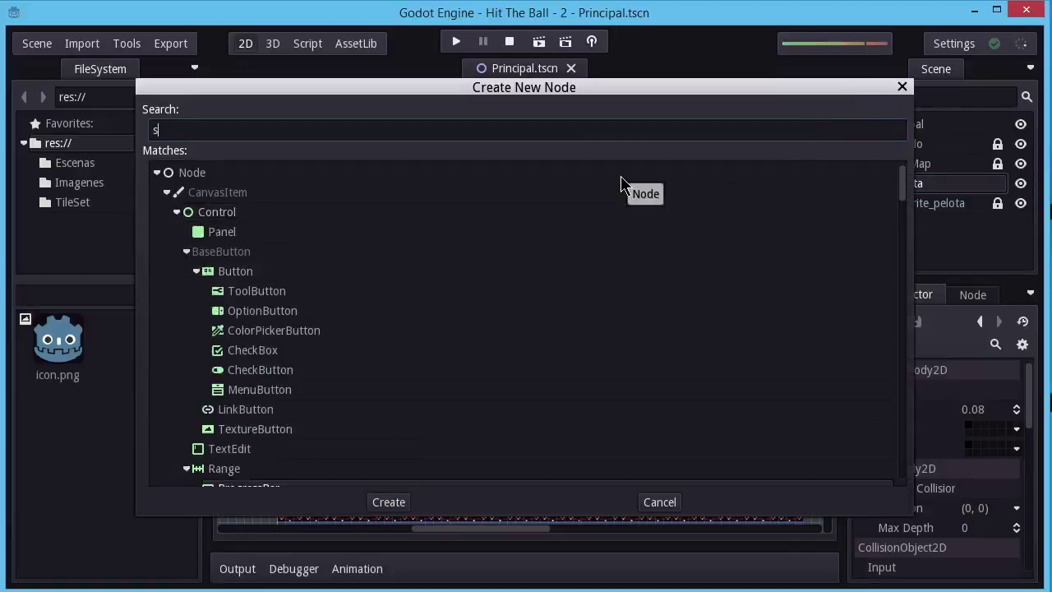
pyautogui.write('hape')
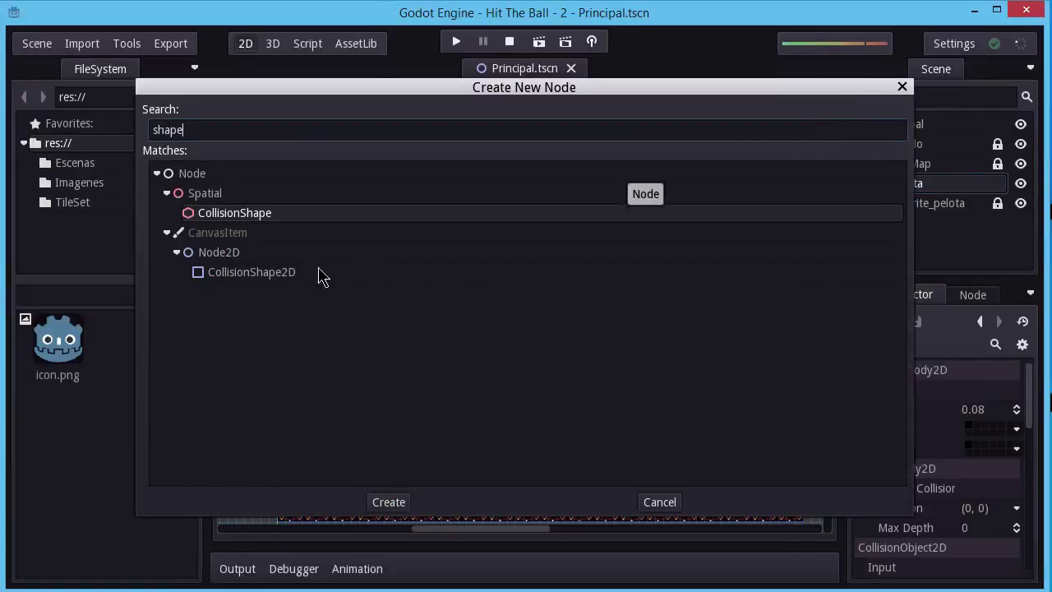
pyautogui.click(315, 273)
pyautogui.moveTo(315, 276)
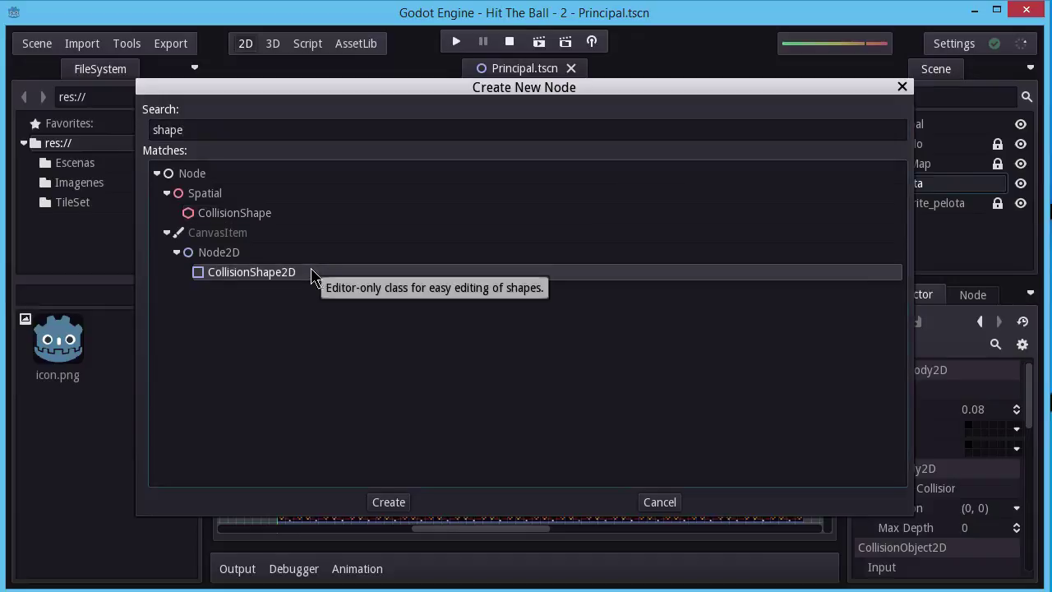
pyautogui.click(251, 215)
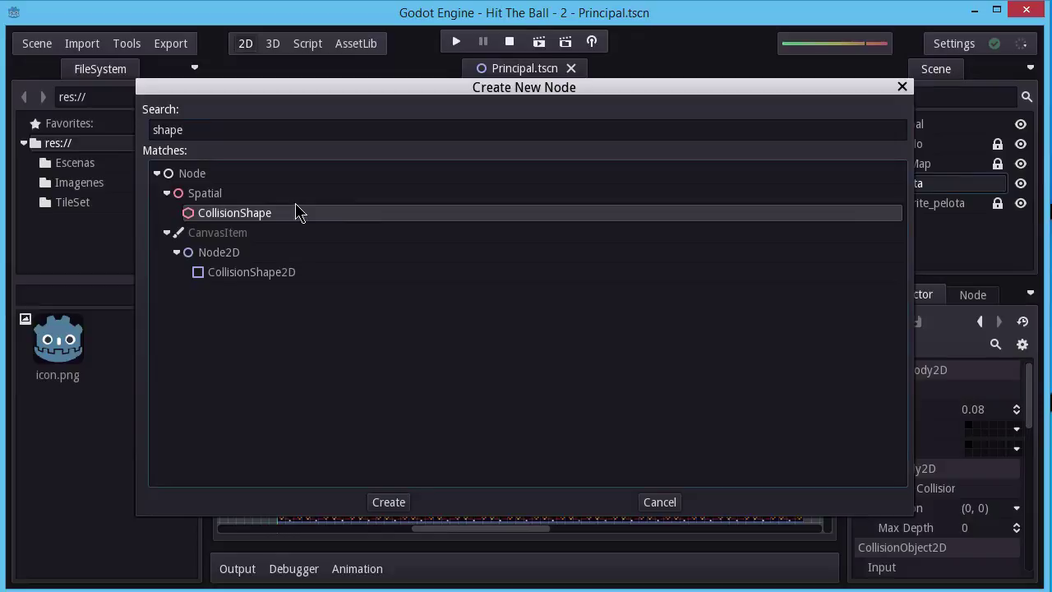
pyautogui.click(301, 276)
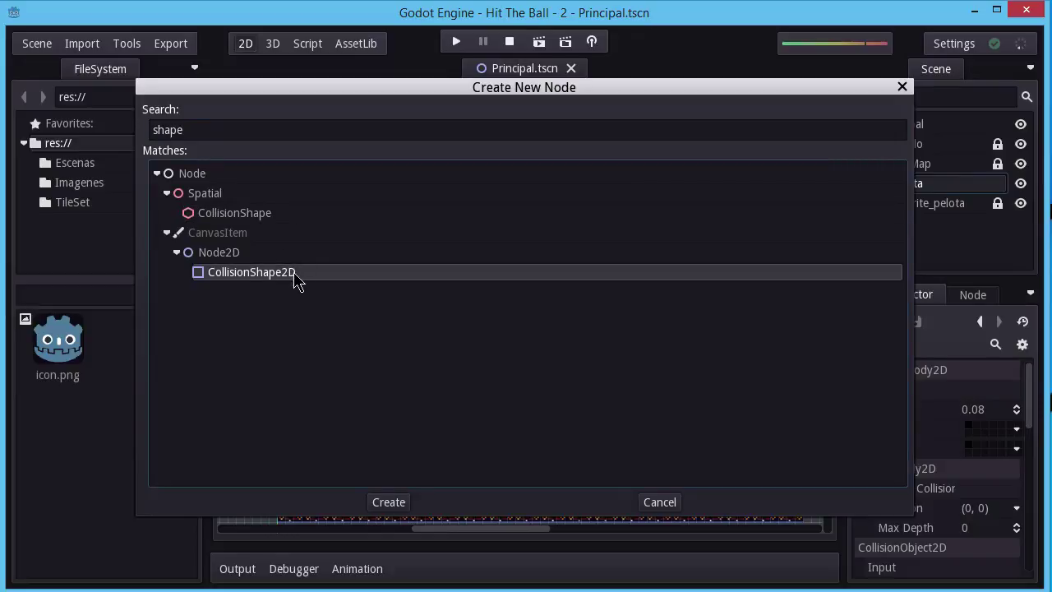
pyautogui.click(392, 507)
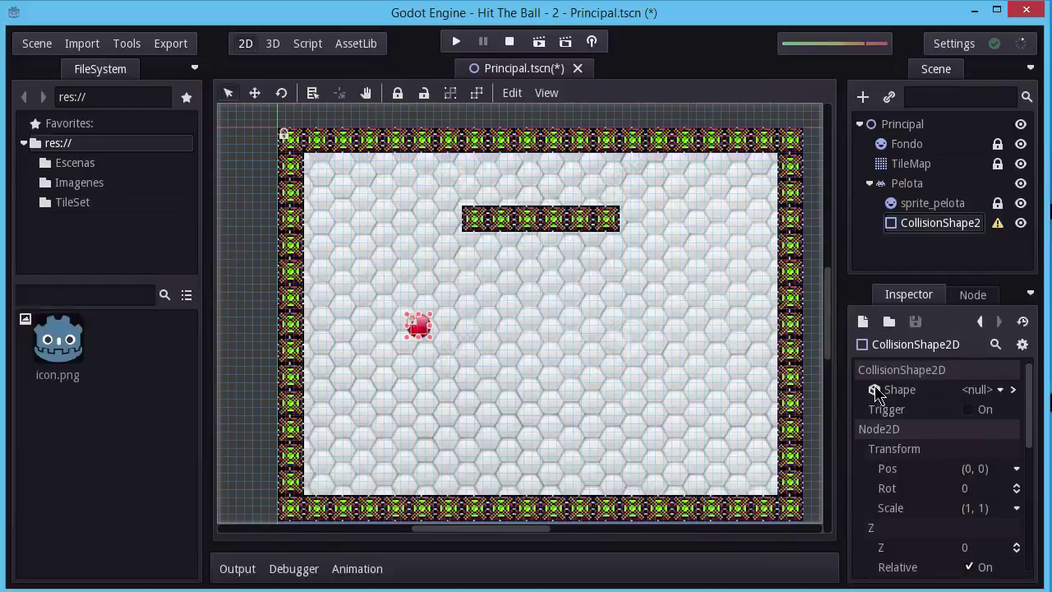
# - Give the collider a new RectangleShape2D, replacing the briefly assigned CircleShape2D
pyautogui.click(1001, 390)
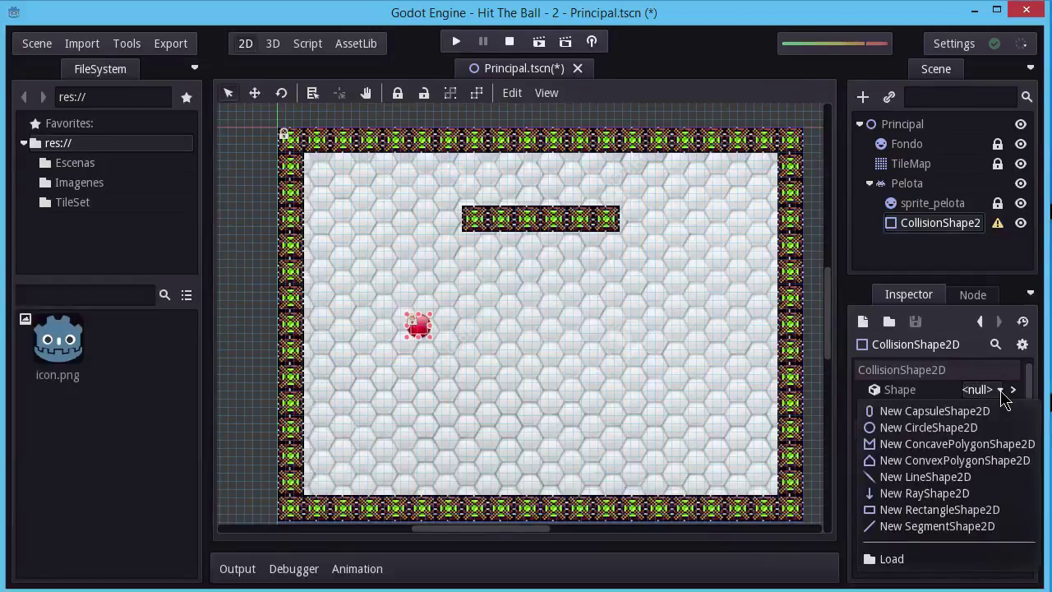
pyautogui.click(951, 429)
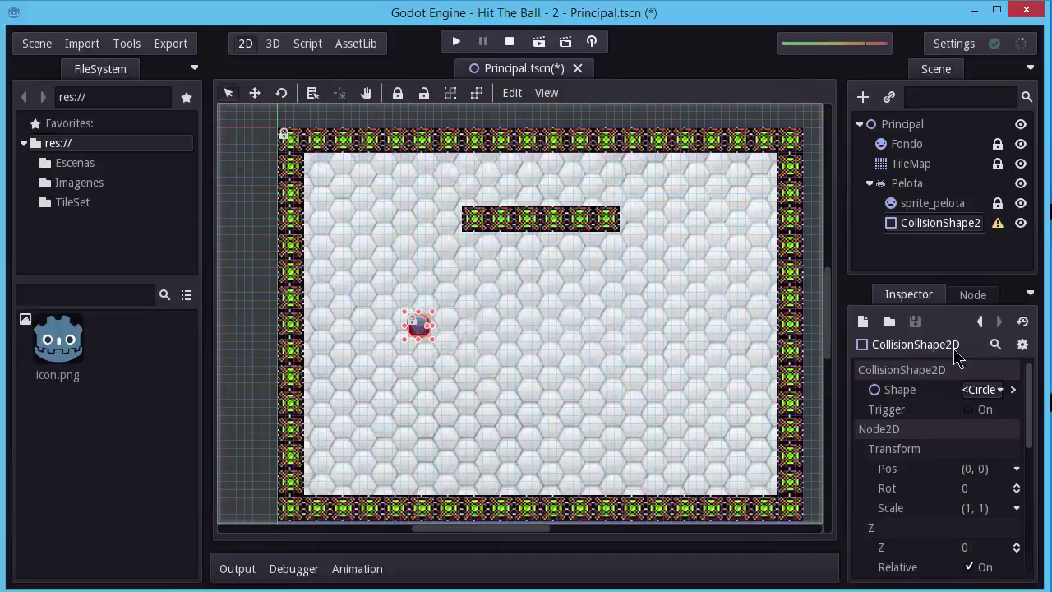
pyautogui.click(997, 391)
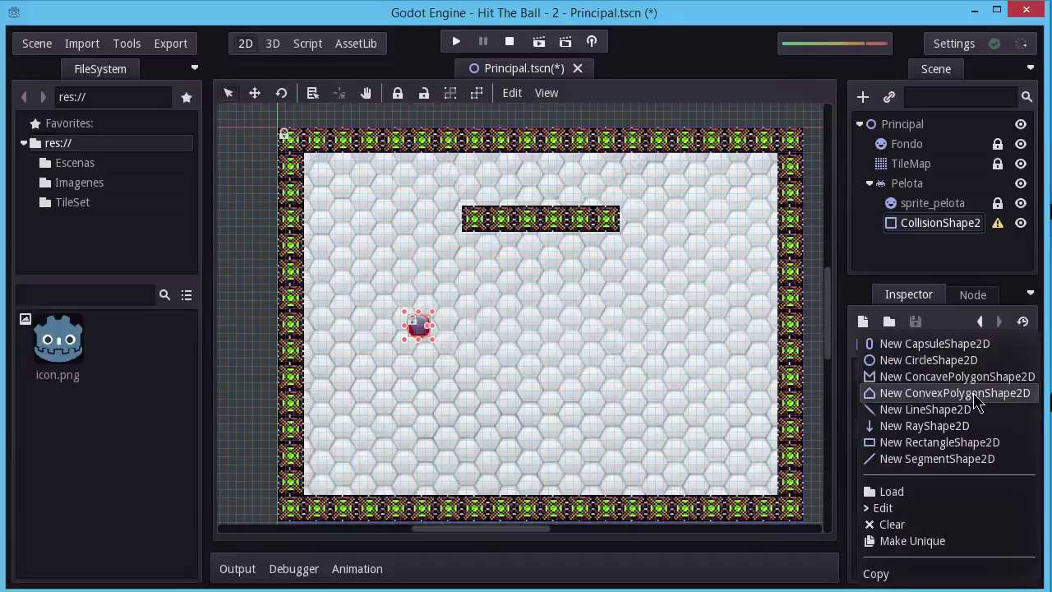
pyautogui.click(947, 445)
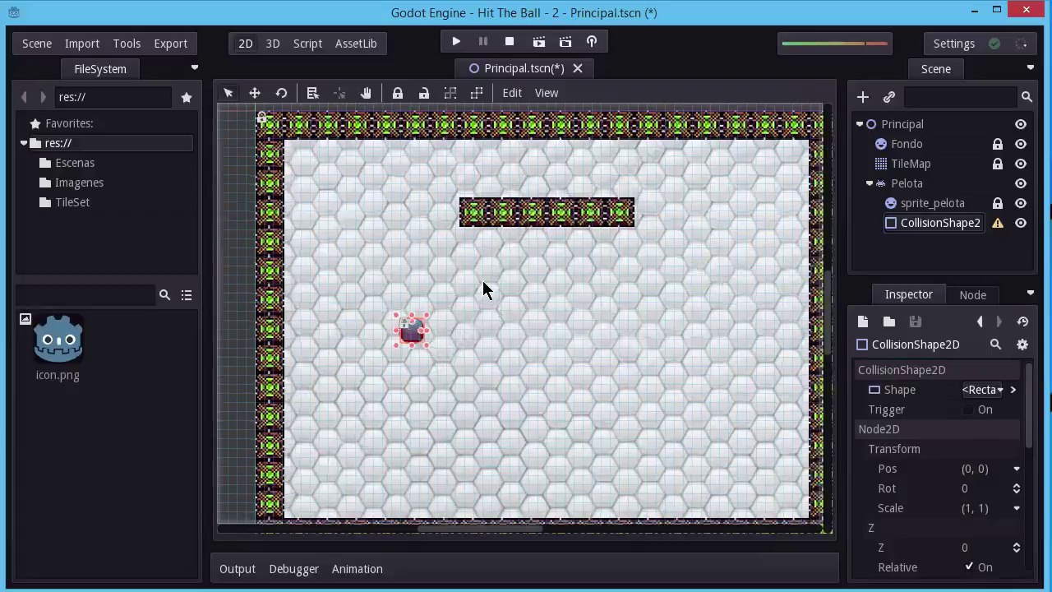
# - Zoom in and centre the viewport on the ball and its rectangle collider
pyautogui.scroll(1, 416, 359)
pyautogui.scroll(2, 416, 359)
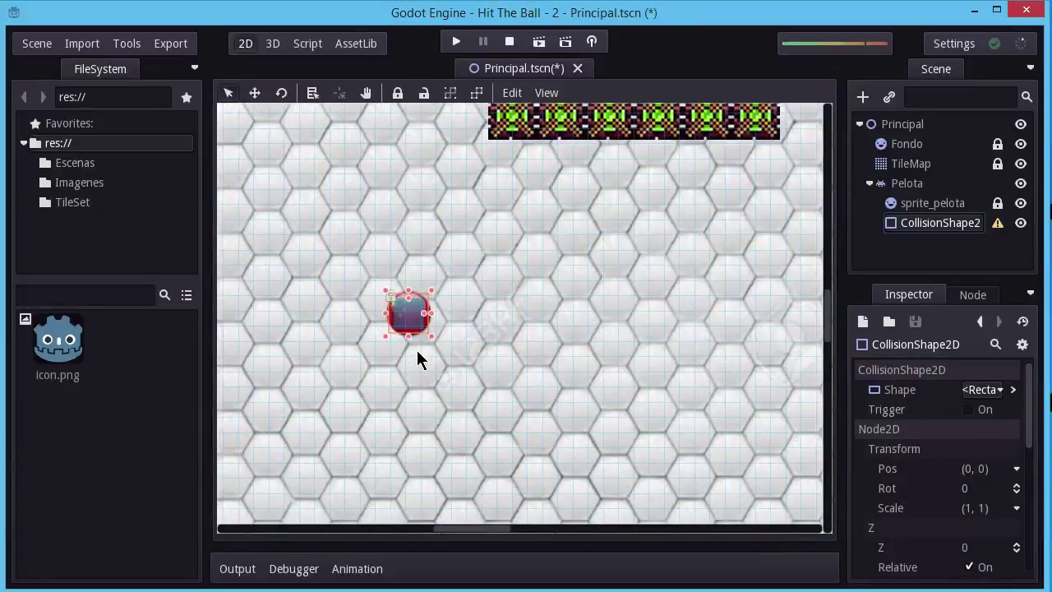
pyautogui.scroll(3, 416, 350)
pyautogui.moveTo(418, 305); pyautogui.dragTo(508, 364, button='middle')
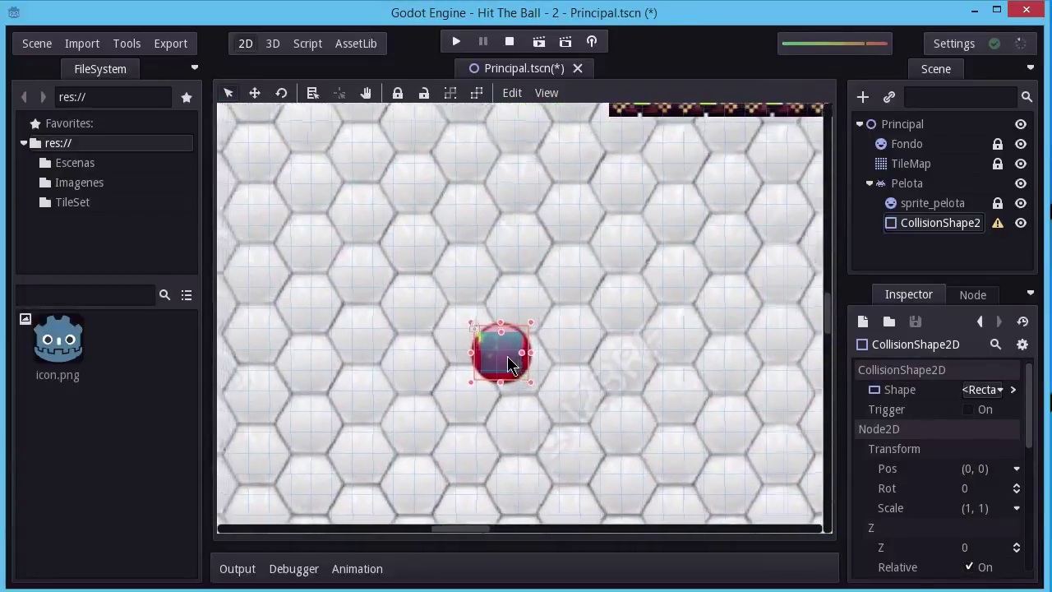
pyautogui.scroll(1, 509, 362)
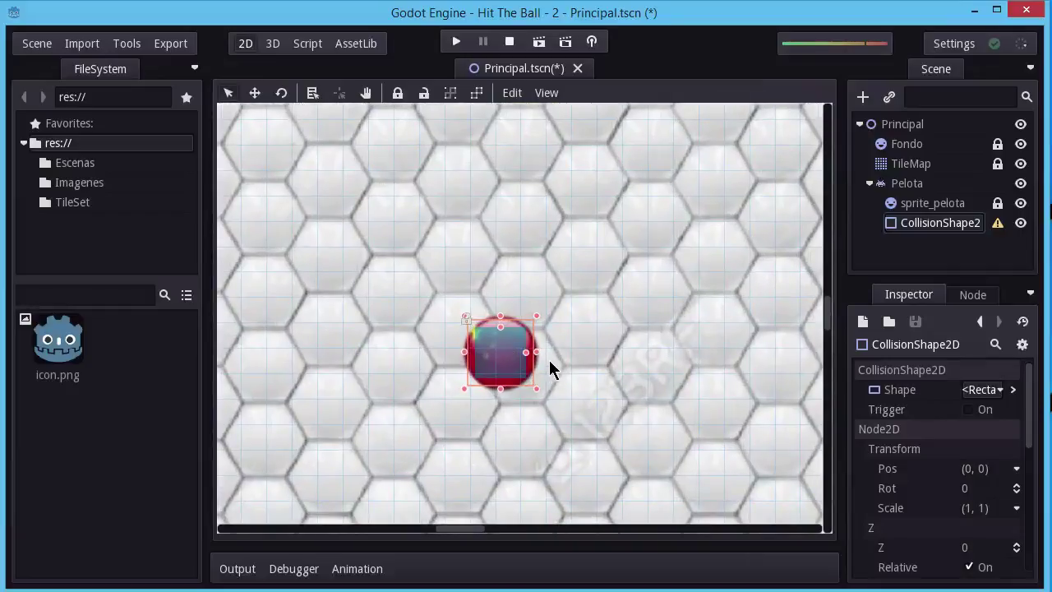
pyautogui.scroll(1, 548, 370)
pyautogui.scroll(1, 549, 370)
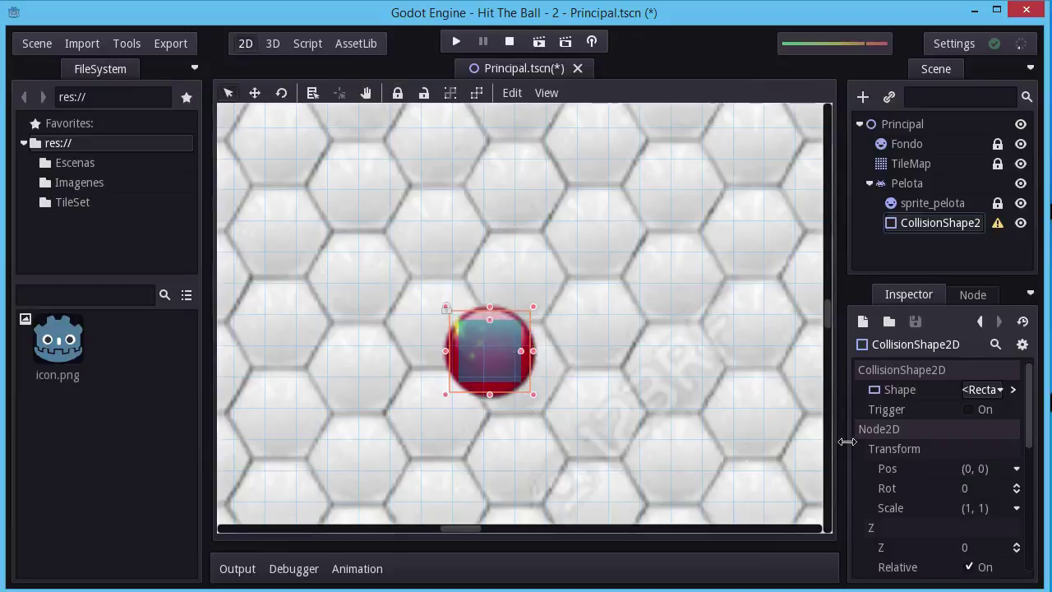
# - Scroll the Inspector and widen the Scene and Inspector panels
pyautogui.click(1032, 415)
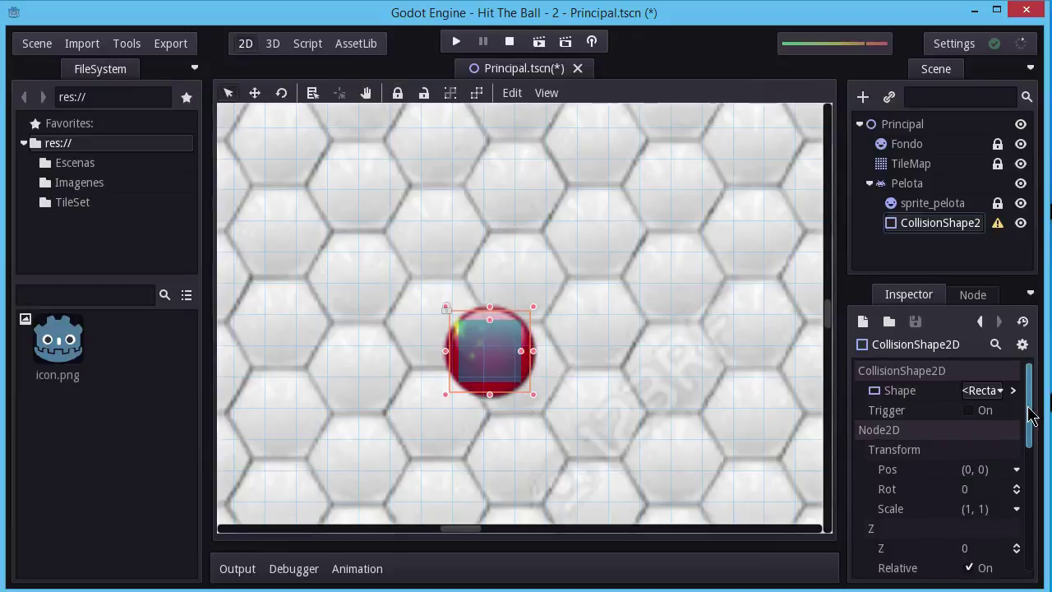
pyautogui.scroll(-2, 1032, 415)
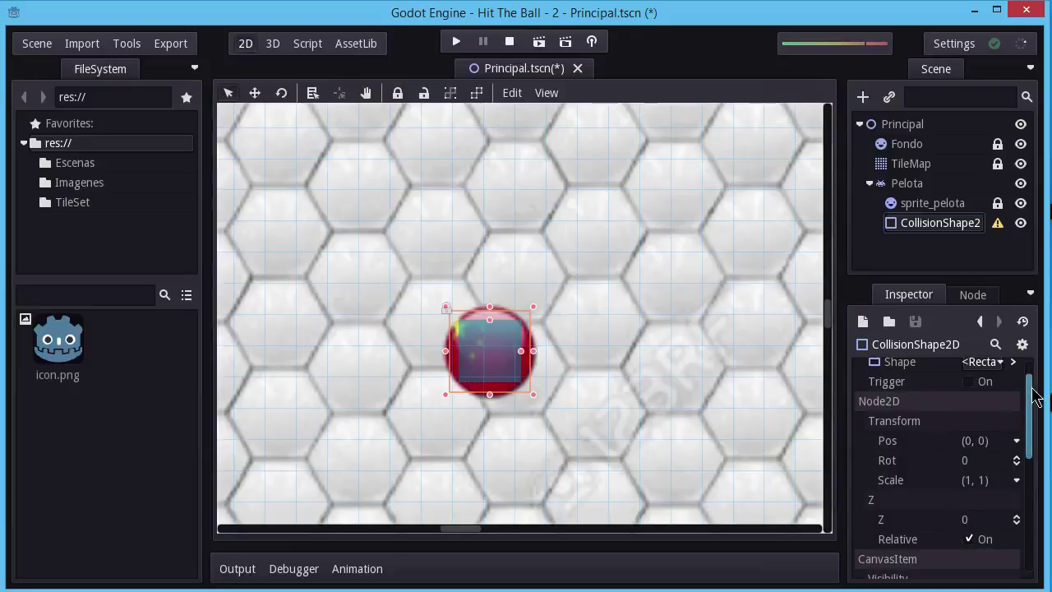
pyautogui.scroll(-3, 1031, 415)
pyautogui.moveTo(1031, 415)
pyautogui.mouseDown()
pyautogui.moveTo(1037, 461)
pyautogui.moveTo(1036, 365)
pyautogui.mouseUp()
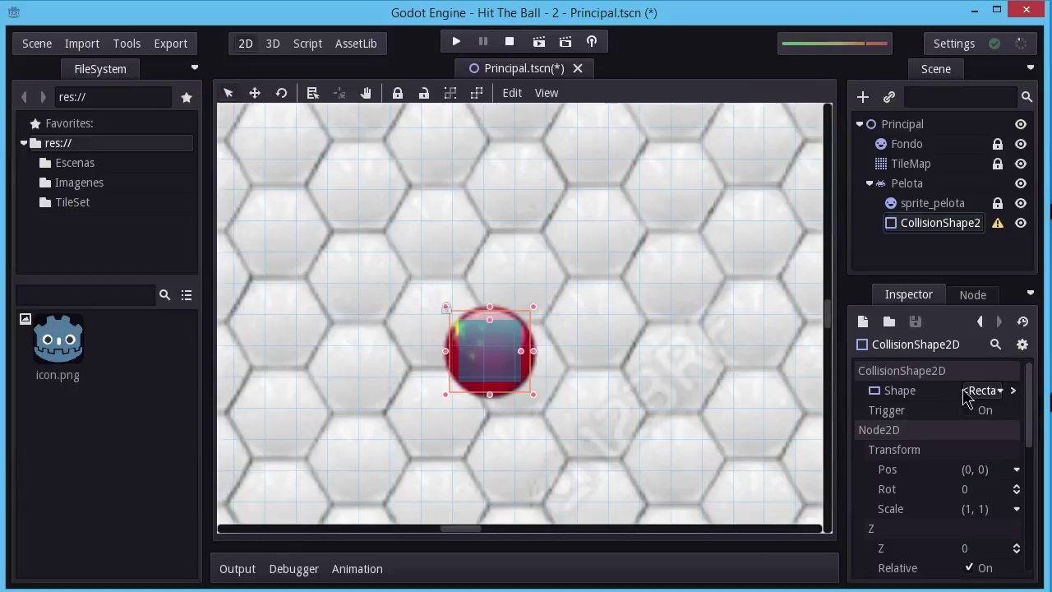
pyautogui.moveTo(839, 340); pyautogui.dragTo(798, 340)
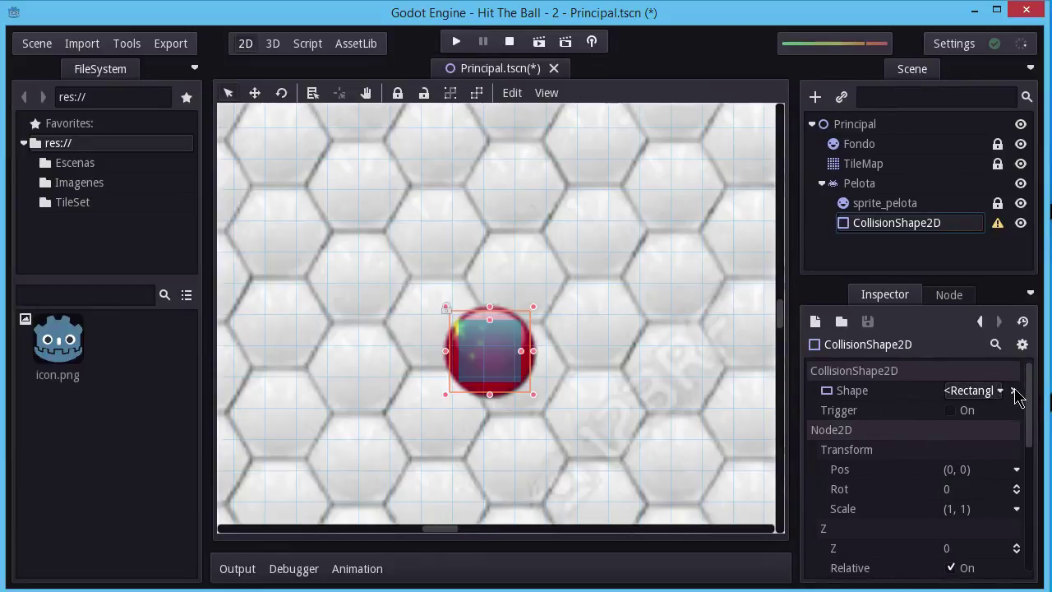
# - Set the rectangle's Extents to (10, 10) and adjust its sides around the ball
pyautogui.click(1015, 394)
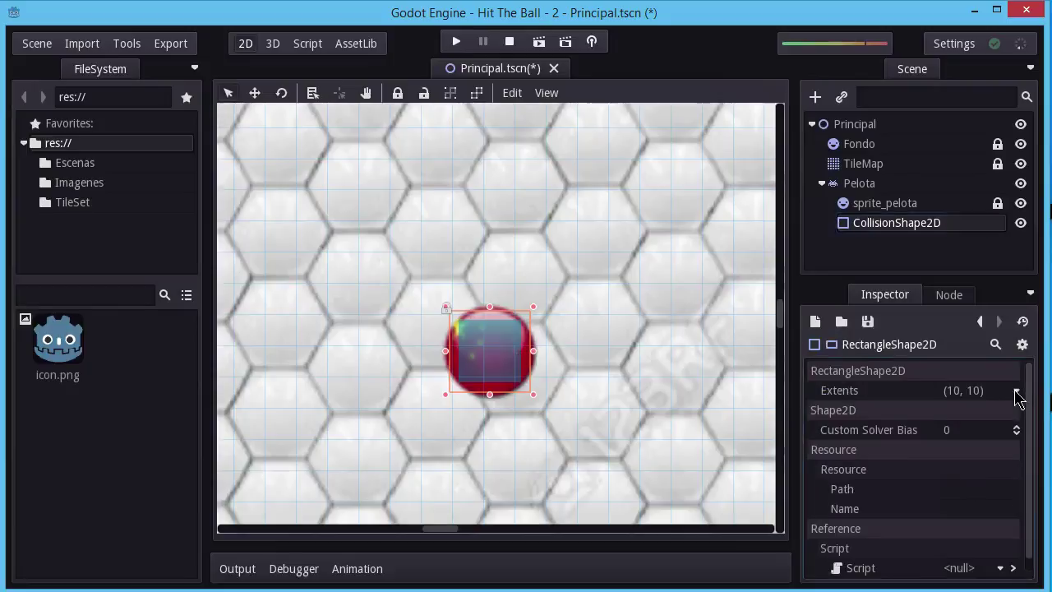
pyautogui.click(957, 392)
pyautogui.write('20')
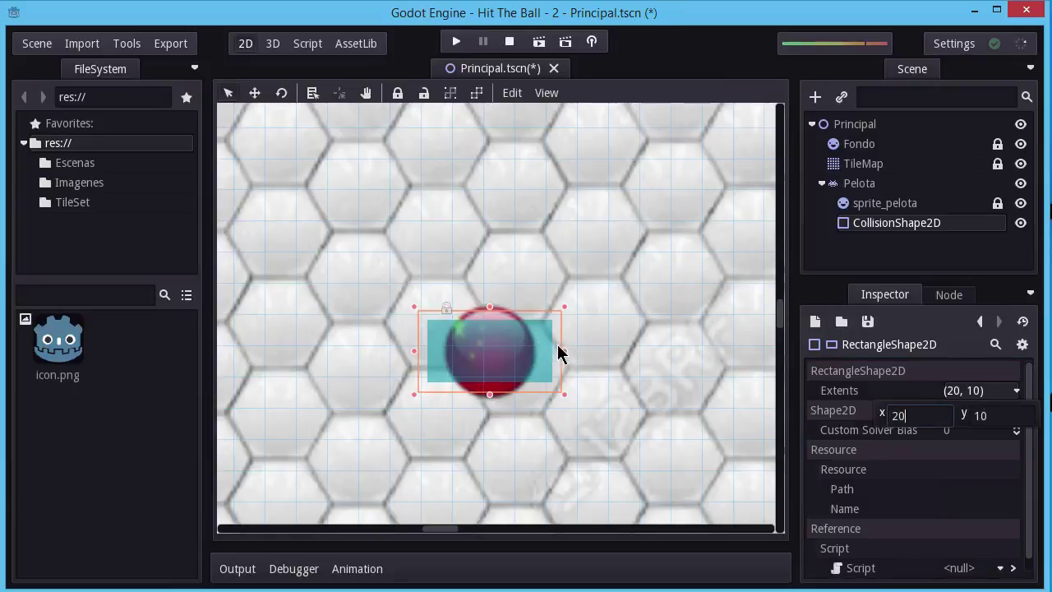
pyautogui.press('BackSpace')
pyautogui.press('Return')
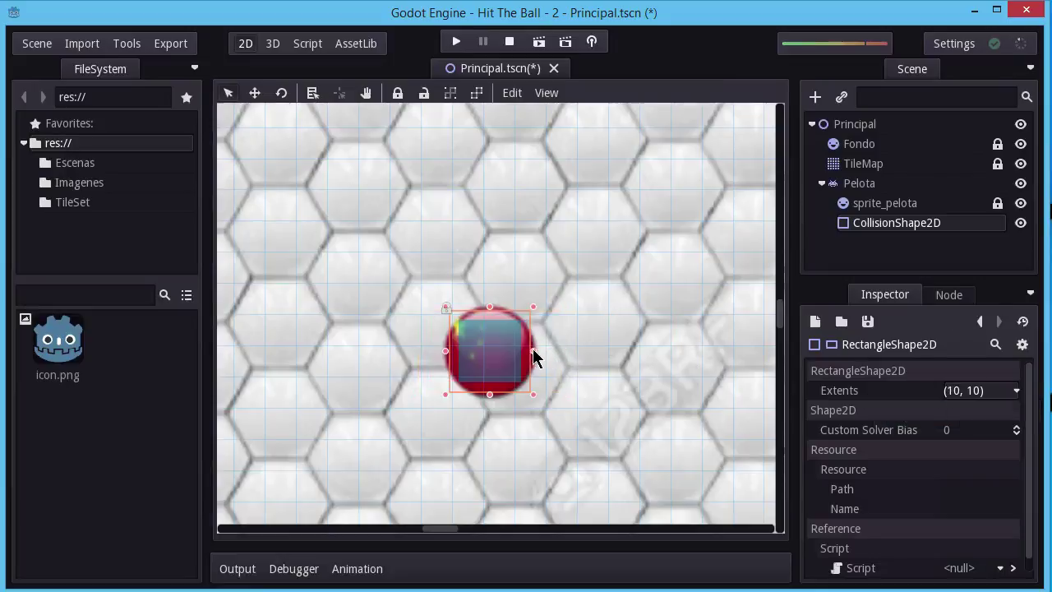
pyautogui.moveTo(532, 354)
pyautogui.mouseDown()
pyautogui.moveTo(511, 358)
pyautogui.moveTo(534, 351)
pyautogui.mouseUp()
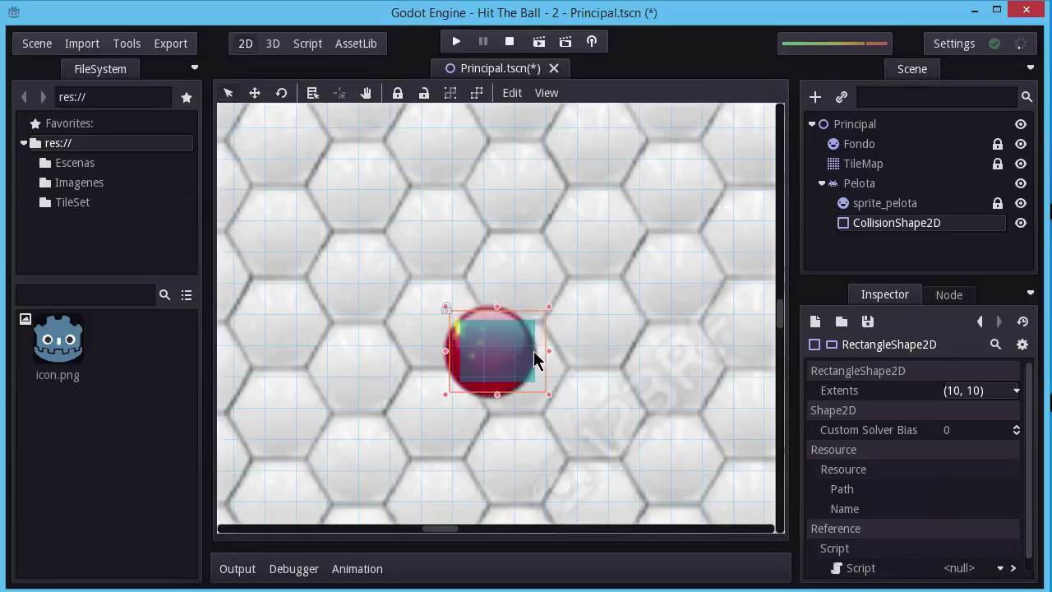
pyautogui.moveTo(444, 354); pyautogui.dragTo(422, 350)
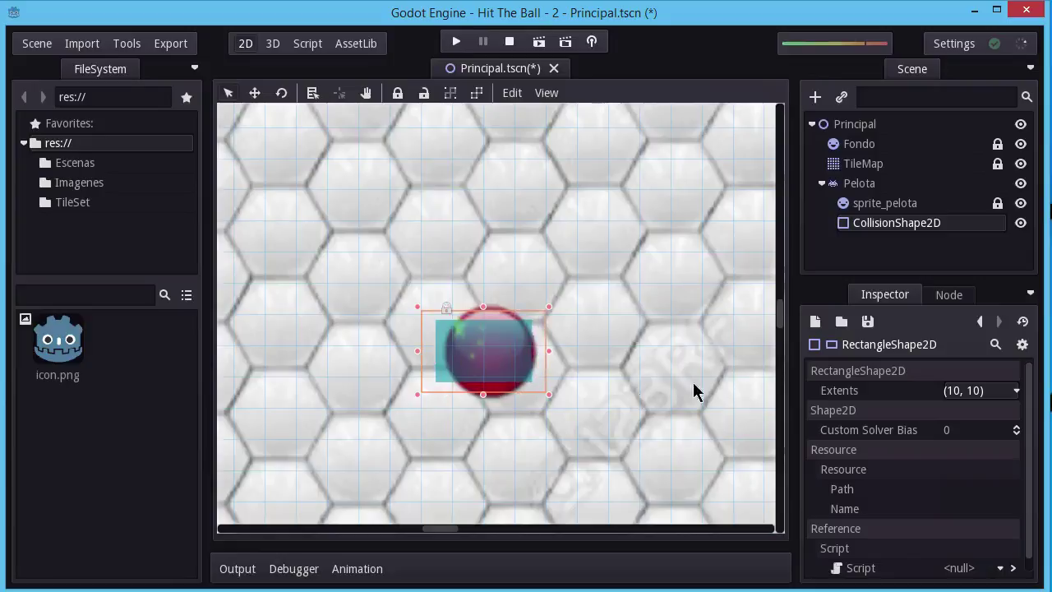
pyautogui.click(1003, 389)
pyautogui.click(915, 392)
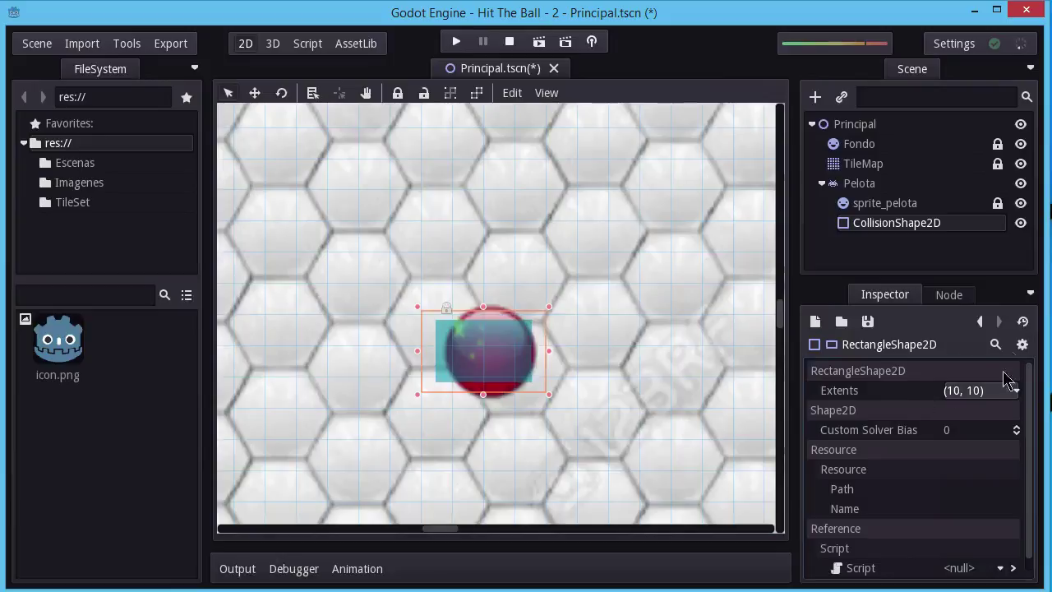
pyautogui.click(979, 321)
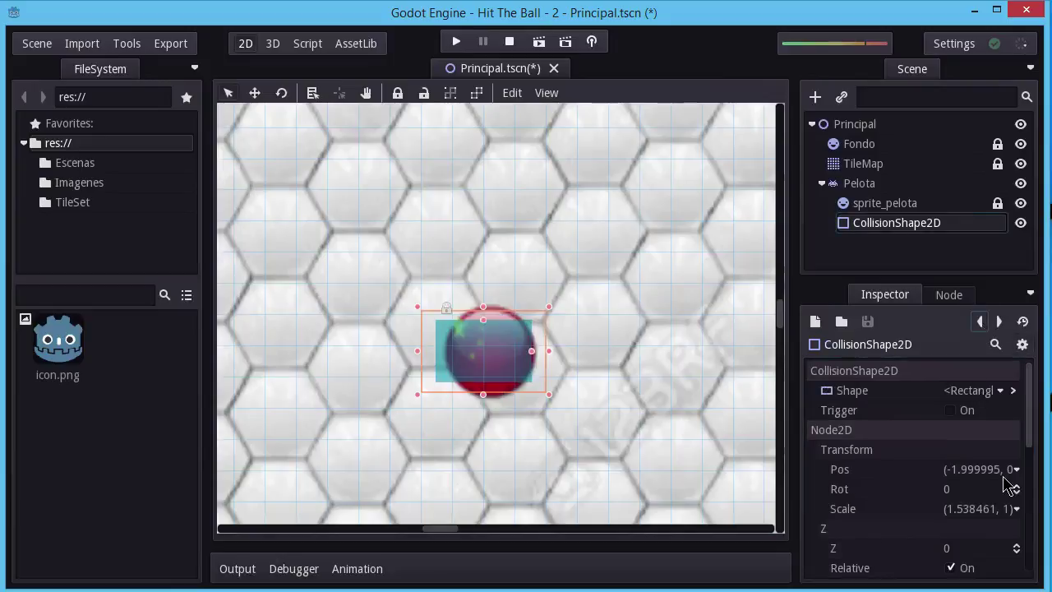
# - Reset the CollisionShape2D Scale to (1, 1) and its position x to 0
pyautogui.click(950, 510)
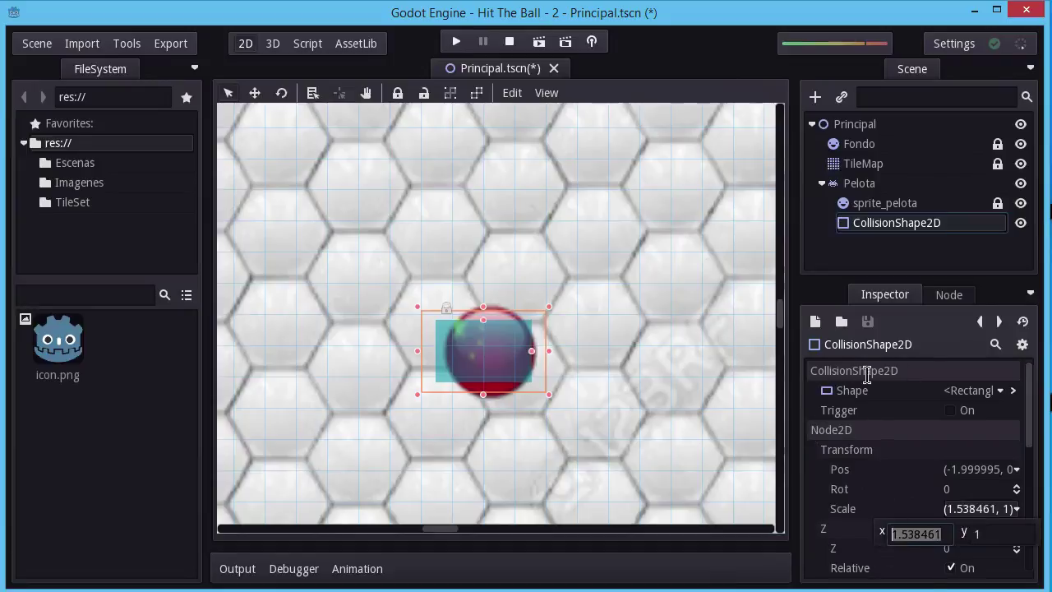
pyautogui.write('1')
pyautogui.press('Return')
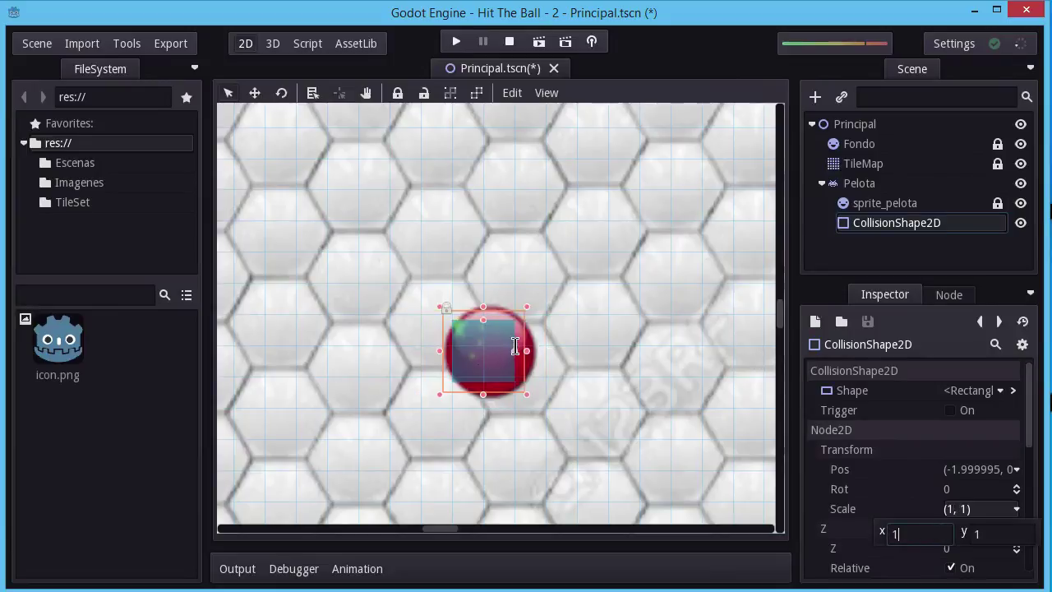
pyautogui.click(973, 471)
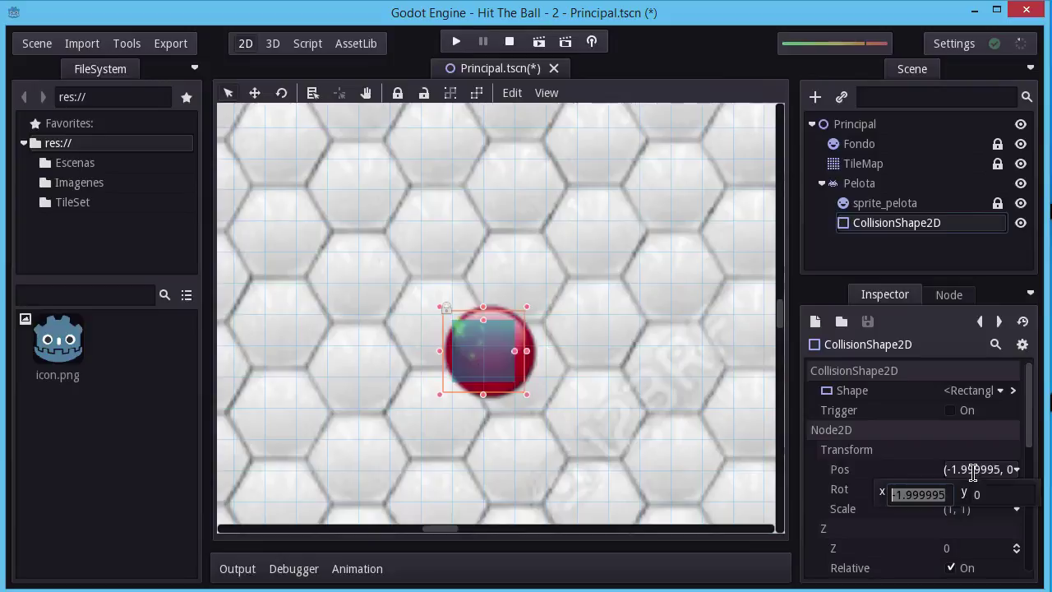
pyautogui.write('0')
pyautogui.press('Return')
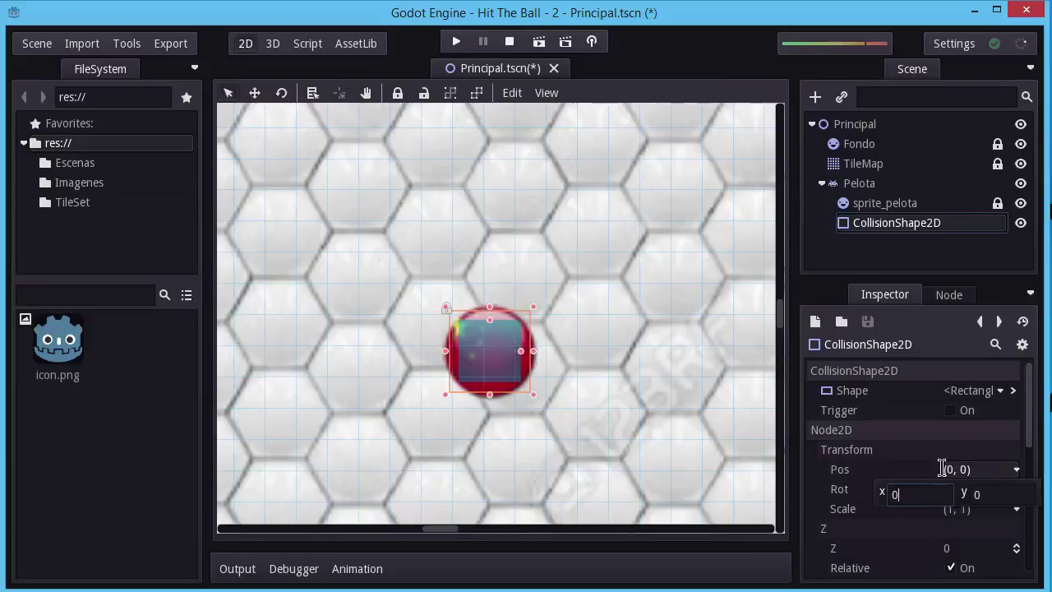
# - Try resizing the collision rectangle's sides, undoing and redoing the changes
pyautogui.click(520, 350)
pyautogui.moveTo(532, 350); pyautogui.dragTo(526, 358)
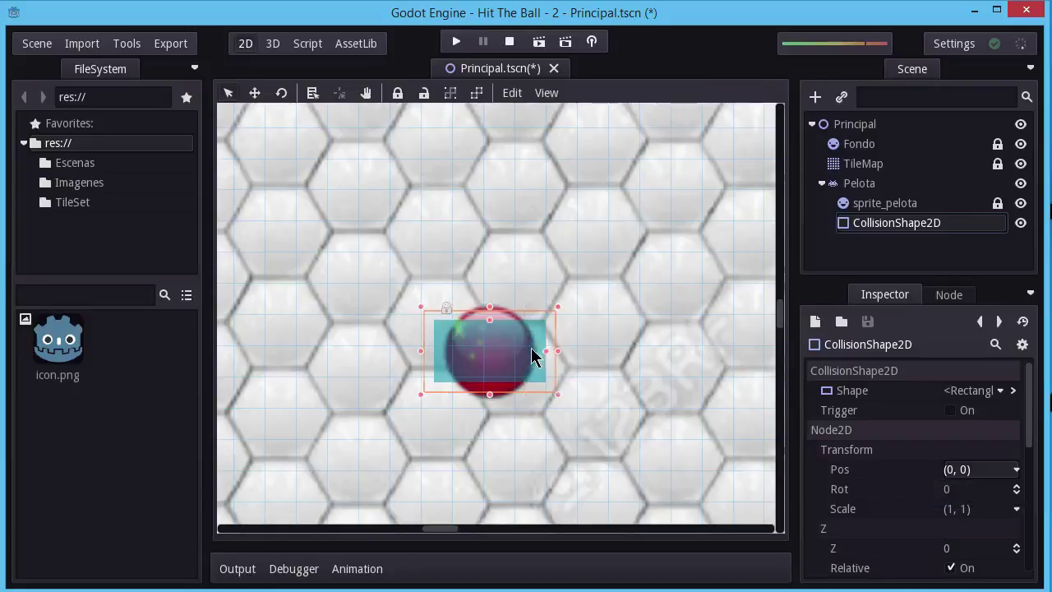
pyautogui.moveTo(546, 351)
pyautogui.mouseDown()
pyautogui.moveTo(528, 359)
pyautogui.moveTo(547, 359)
pyautogui.mouseUp()
pyautogui.hotkey('ctrl', 'z')
pyautogui.hotkey('ctrl', 'shift', 'z')
pyautogui.hotkey('ctrl', 'z')
pyautogui.hotkey('ctrl', 'shift', 'z')
pyautogui.moveTo(557, 349); pyautogui.dragTo(608, 357)
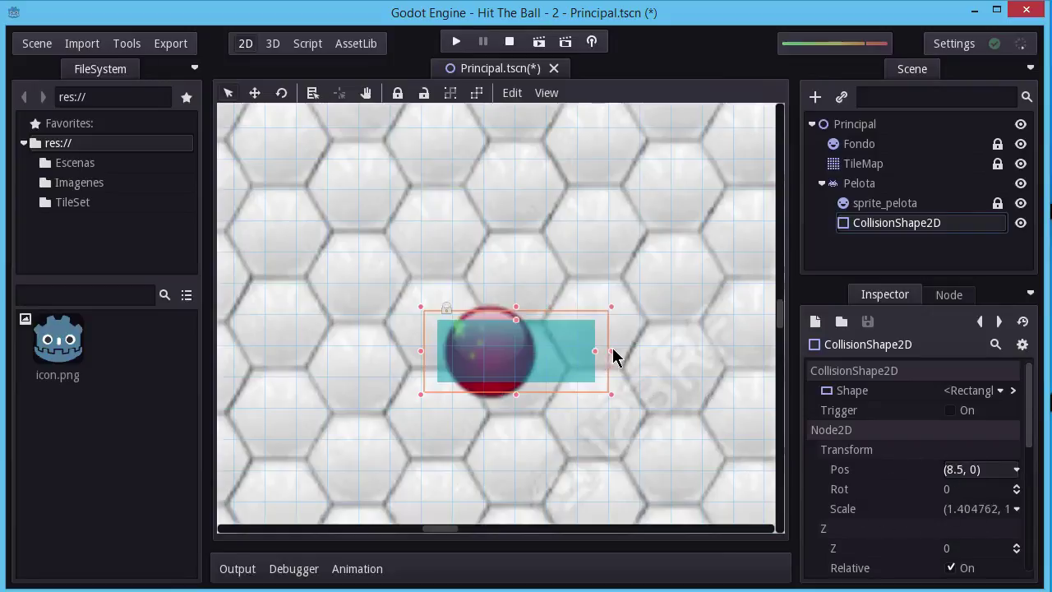
pyautogui.moveTo(615, 356)
pyautogui.mouseDown()
pyautogui.moveTo(638, 357)
pyautogui.moveTo(580, 373)
pyautogui.moveTo(593, 362)
pyautogui.moveTo(582, 355)
pyautogui.moveTo(546, 360)
pyautogui.mouseUp()
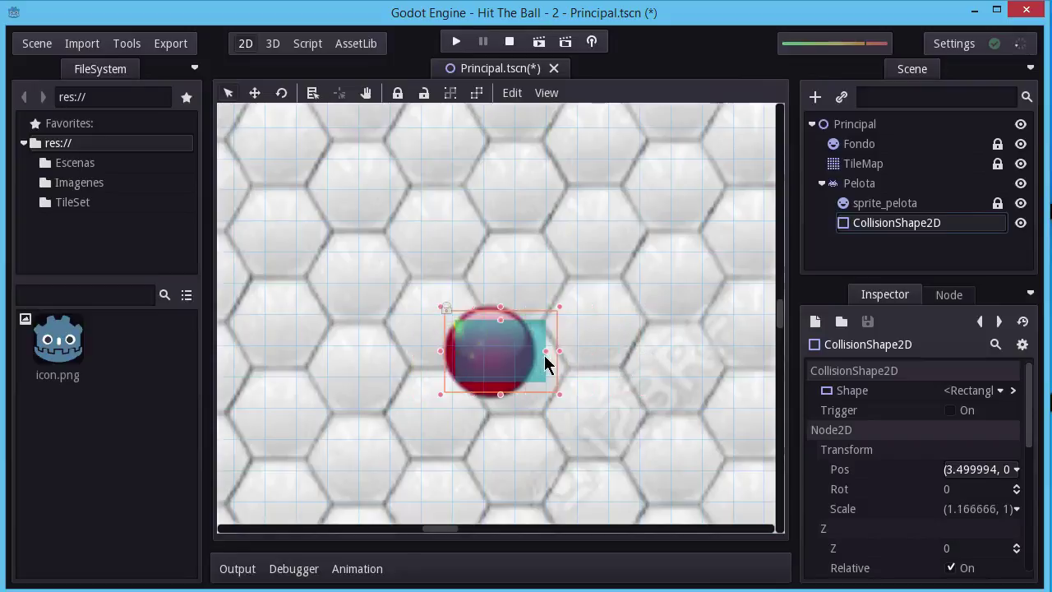
# - Reset the collision shape's position to 0 and scale to 1, then enable Snap Relative
pyautogui.click(966, 474)
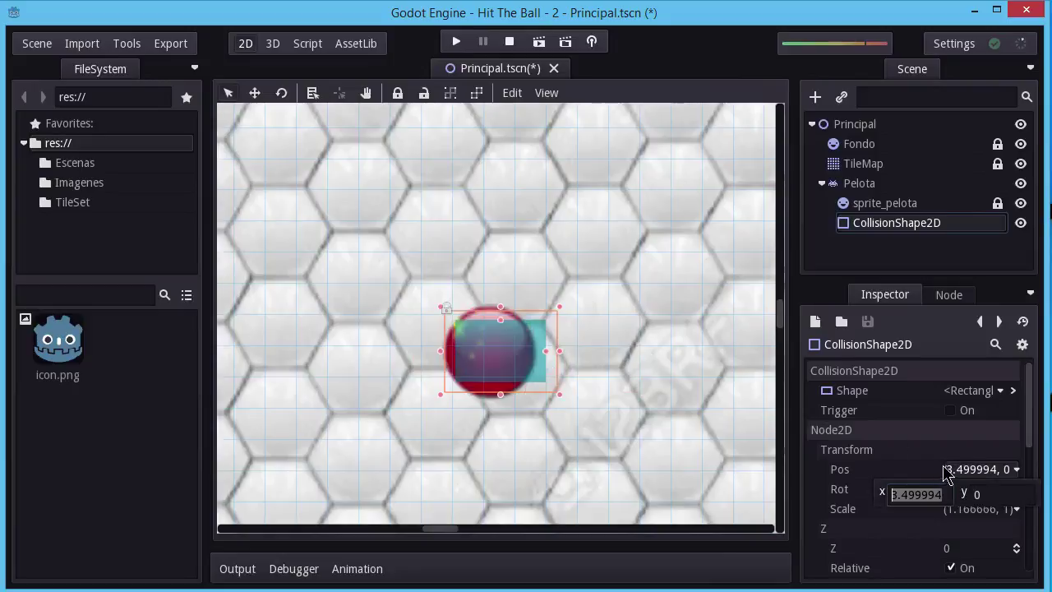
pyautogui.write('0')
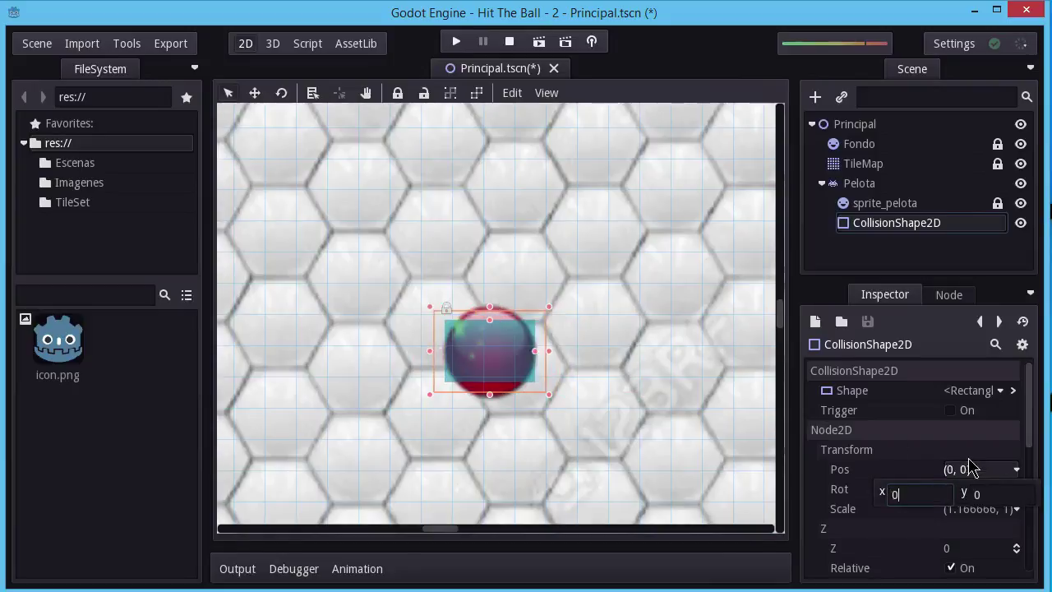
pyautogui.click(976, 516)
pyautogui.click(963, 517)
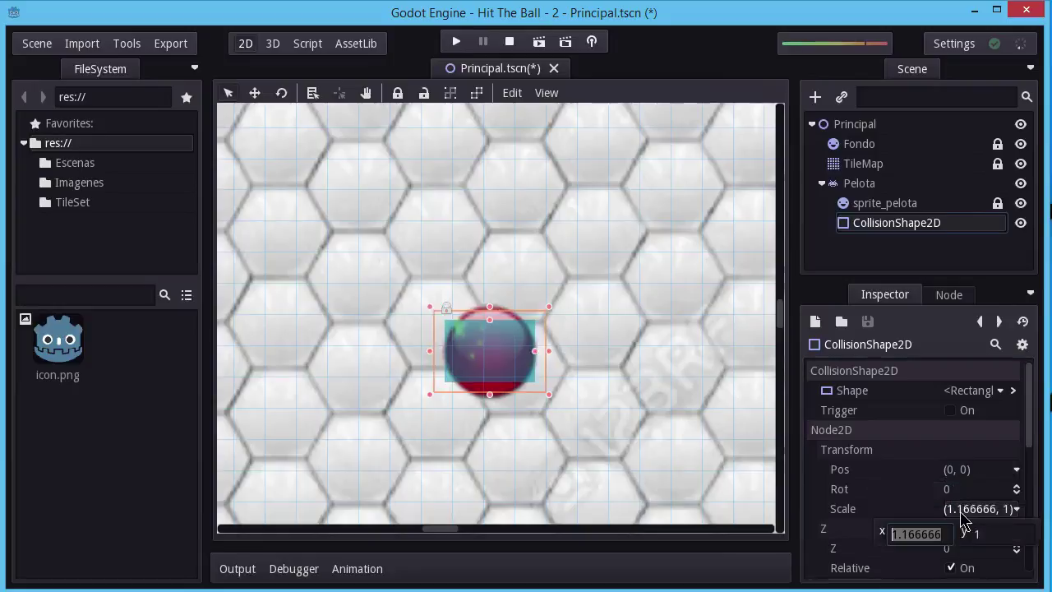
pyautogui.write('1')
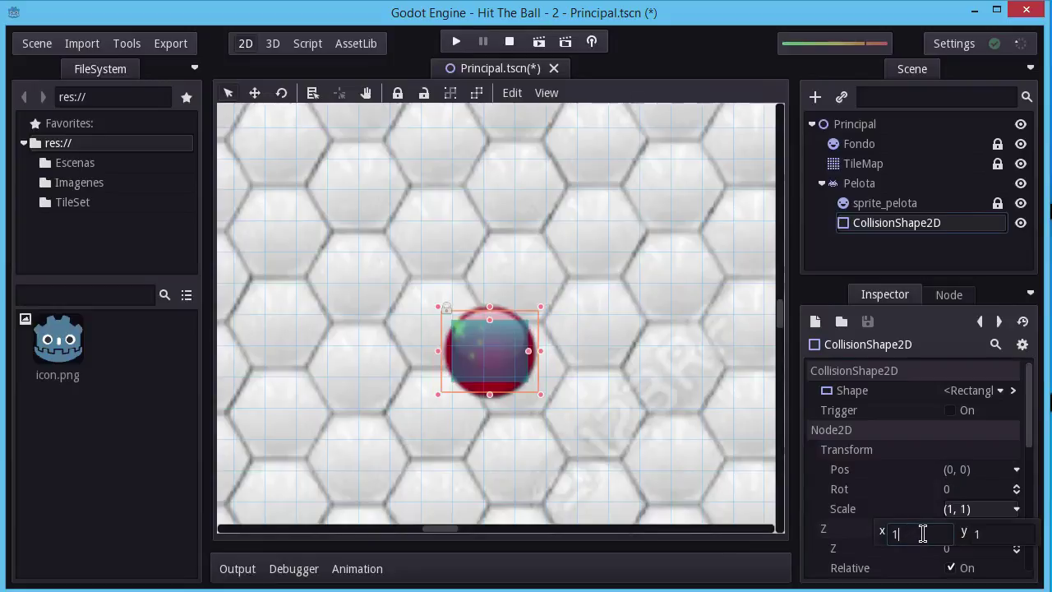
pyautogui.press('Return')
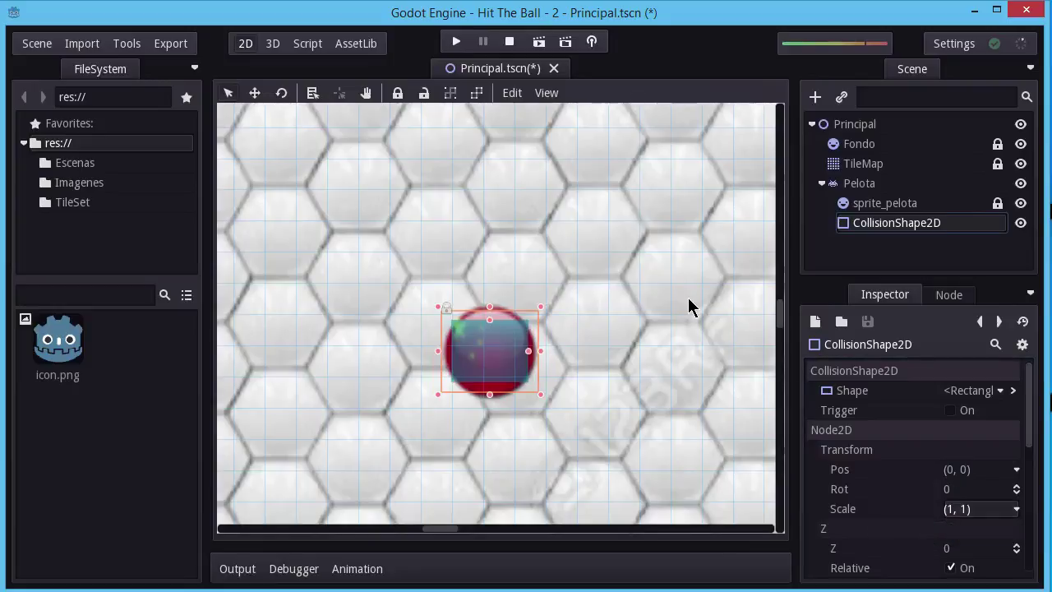
pyautogui.click(512, 93)
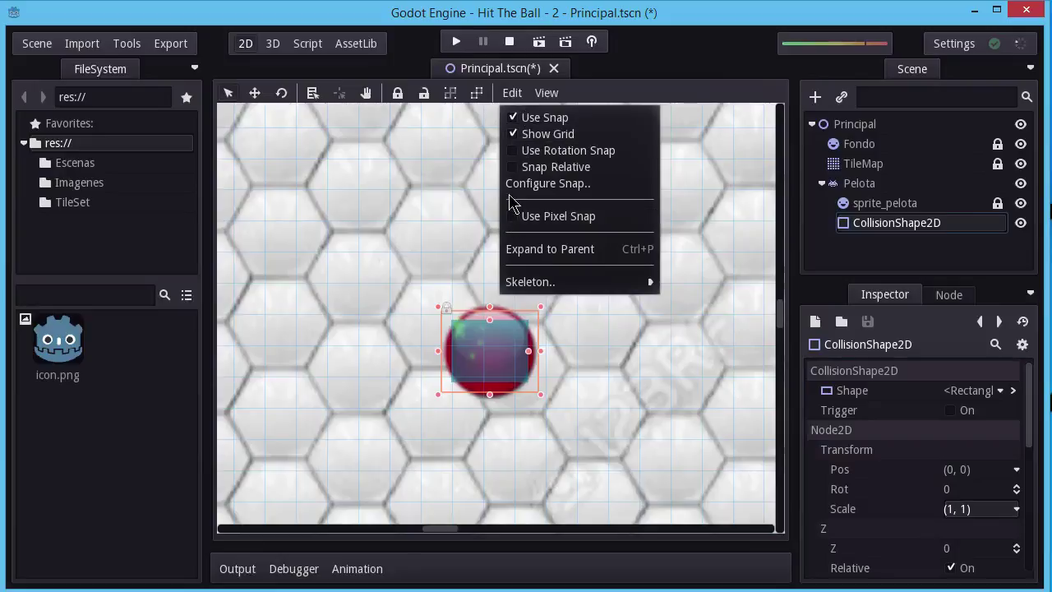
pyautogui.click(511, 168)
# - Turn Snap Relative off and set the horizontal snap grid step to 1 px
pyautogui.click(511, 93)
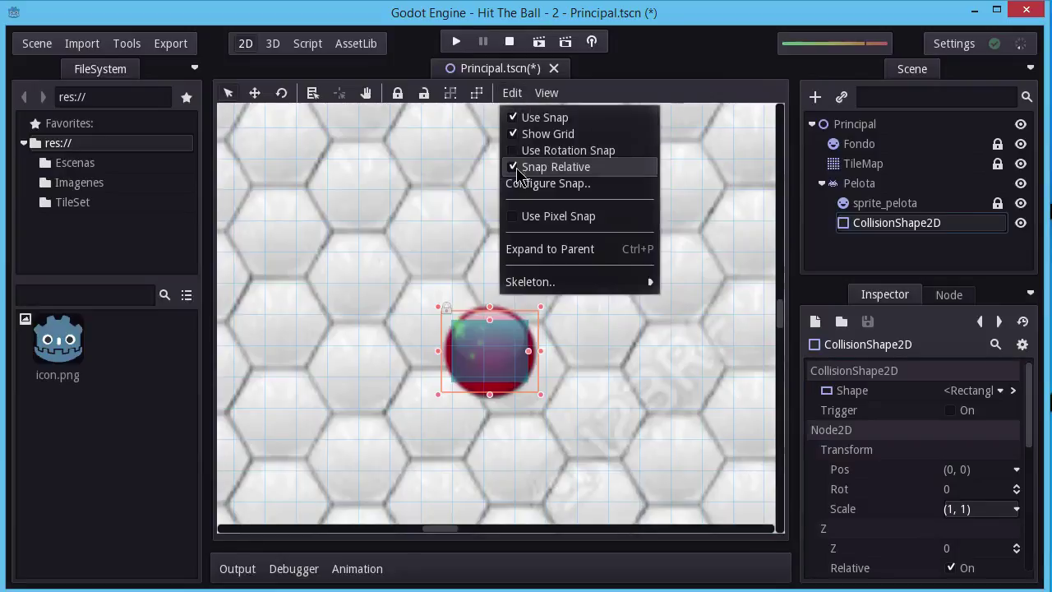
pyautogui.click(512, 167)
pyautogui.click(509, 96)
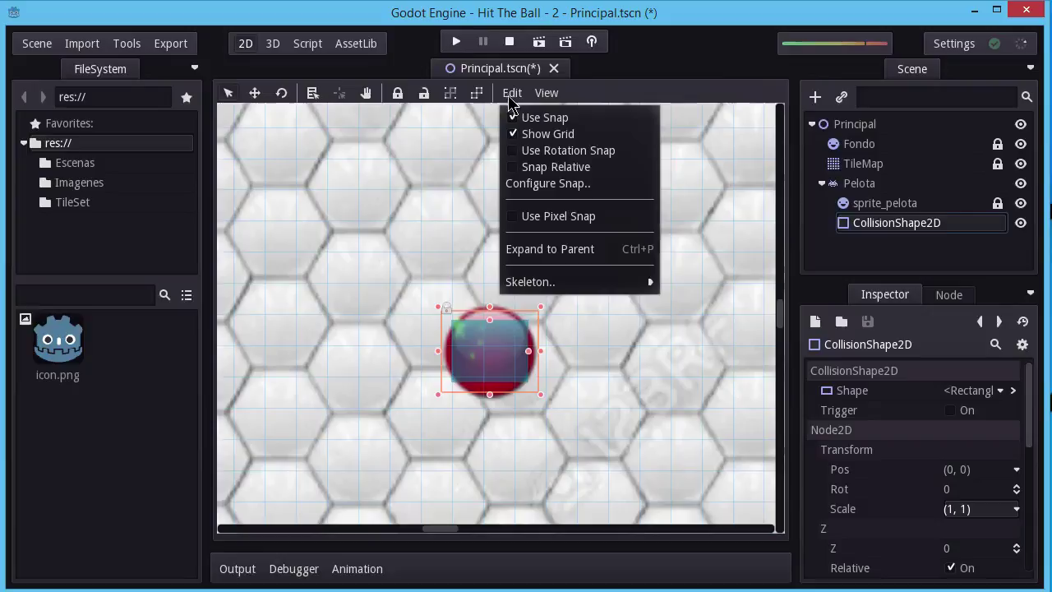
pyautogui.click(516, 184)
pyautogui.doubleClick(519, 282)
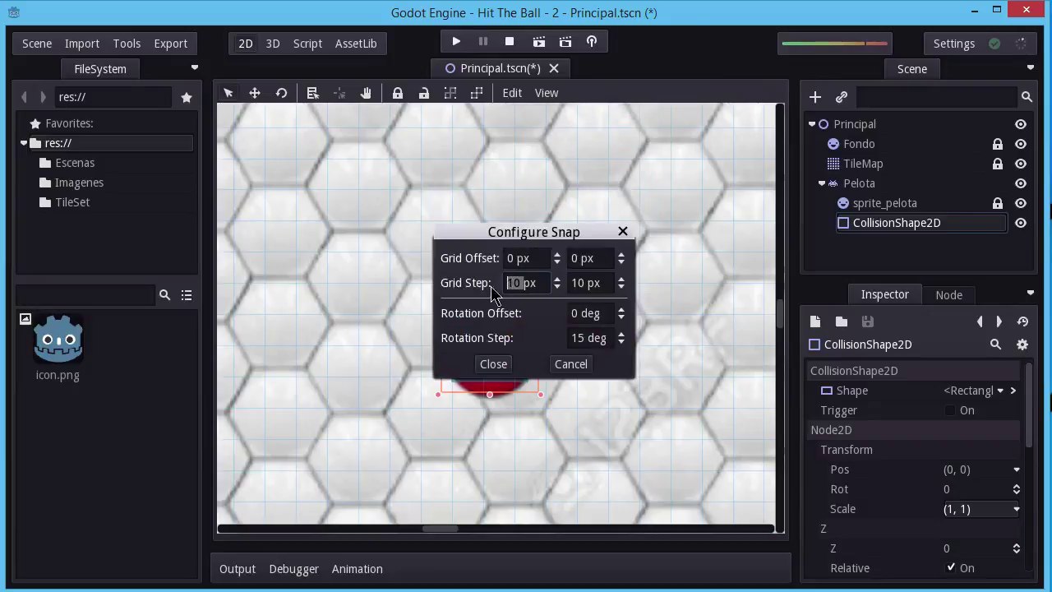
pyautogui.write('1')
pyautogui.click(576, 283)
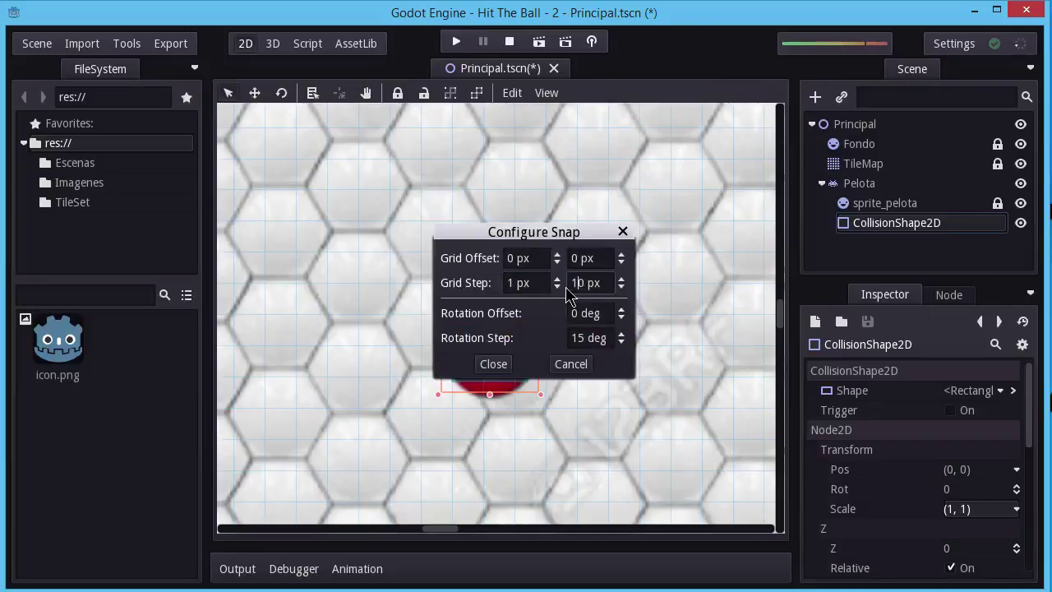
pyautogui.click(493, 364)
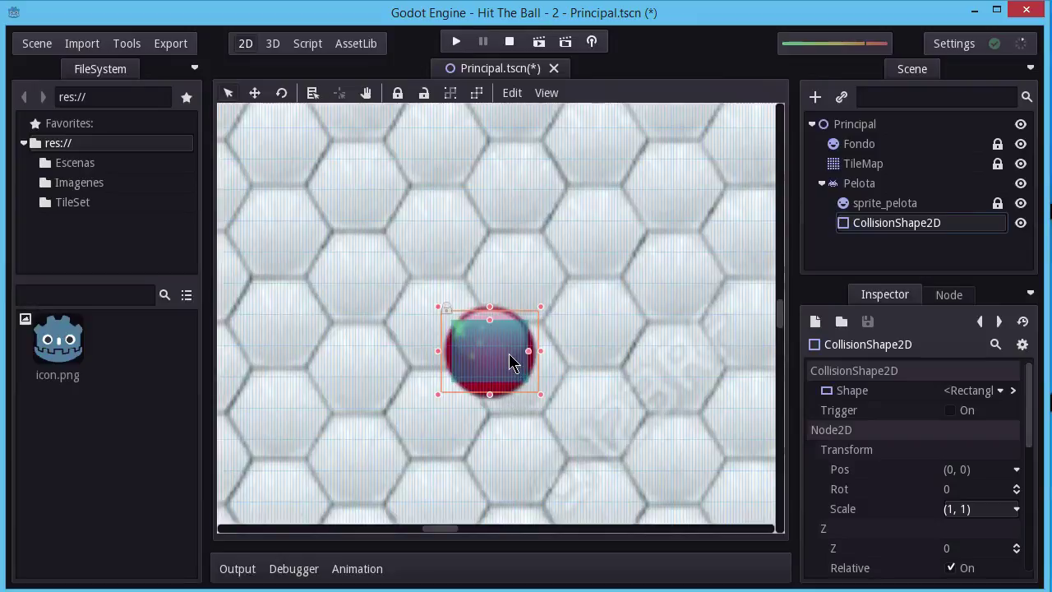
# - Set the vertical snap grid step to 1 px as well
pyautogui.scroll(2, 511, 356)
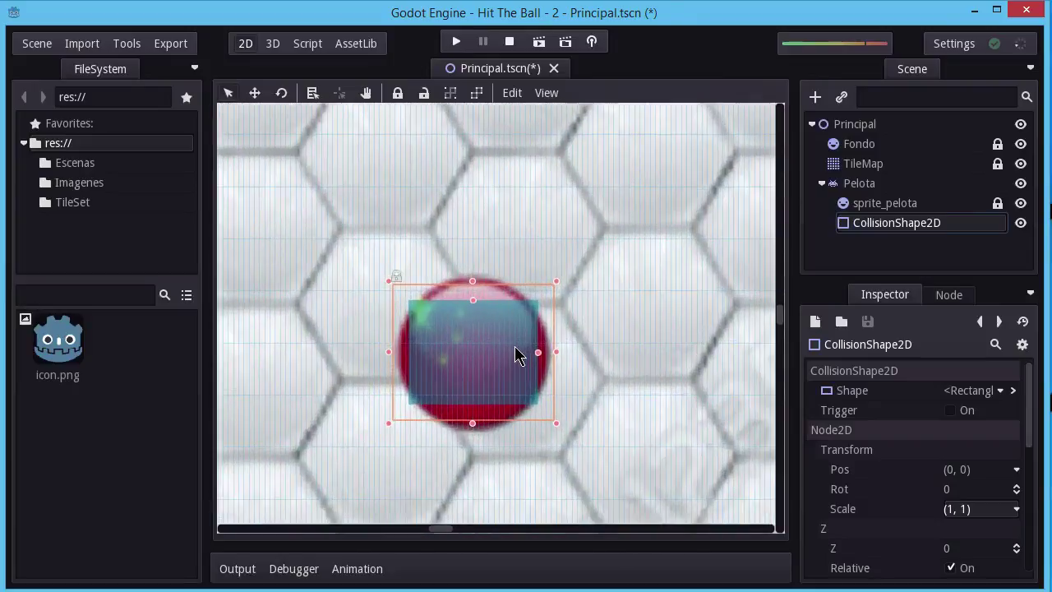
pyautogui.click(514, 94)
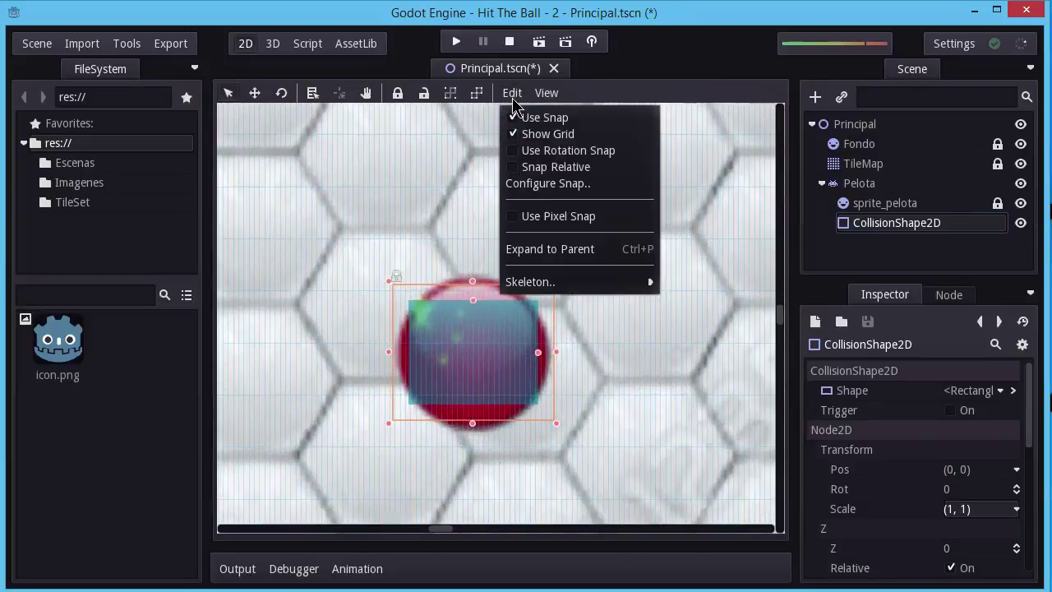
pyautogui.click(536, 183)
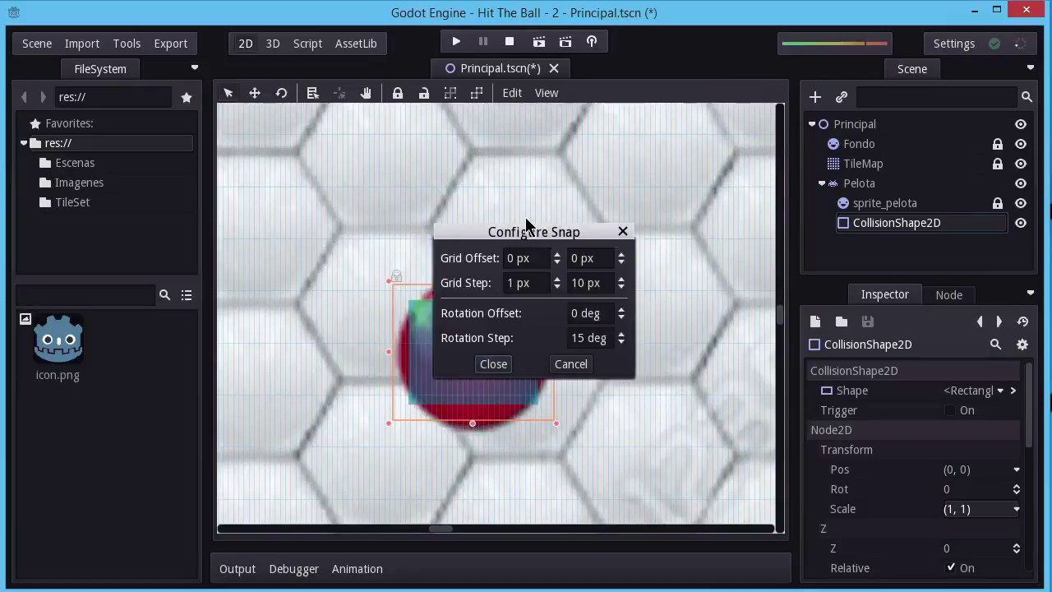
pyautogui.doubleClick(578, 282)
pyautogui.write('1')
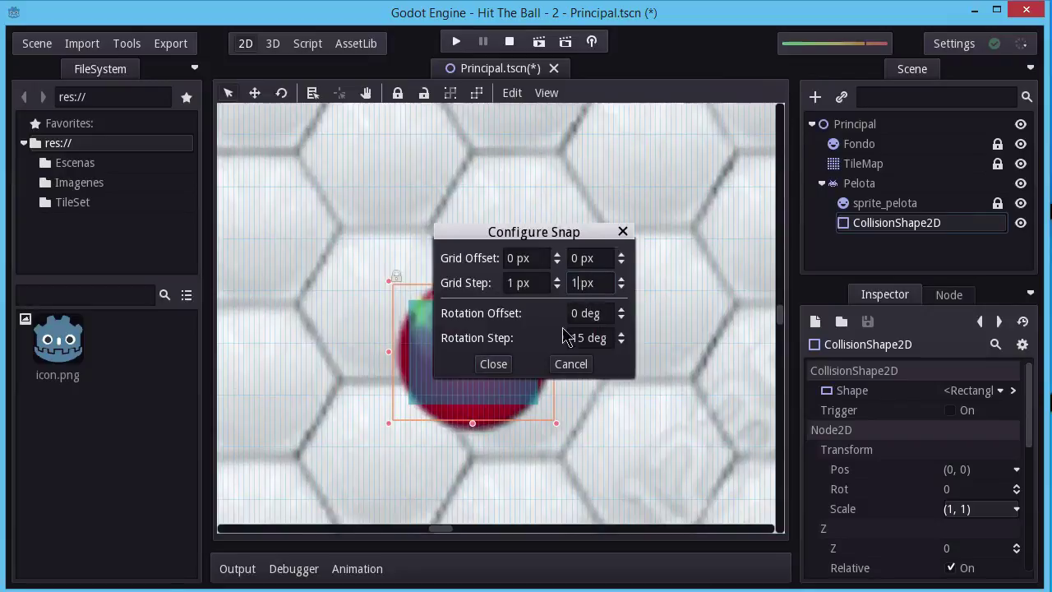
pyautogui.click(494, 365)
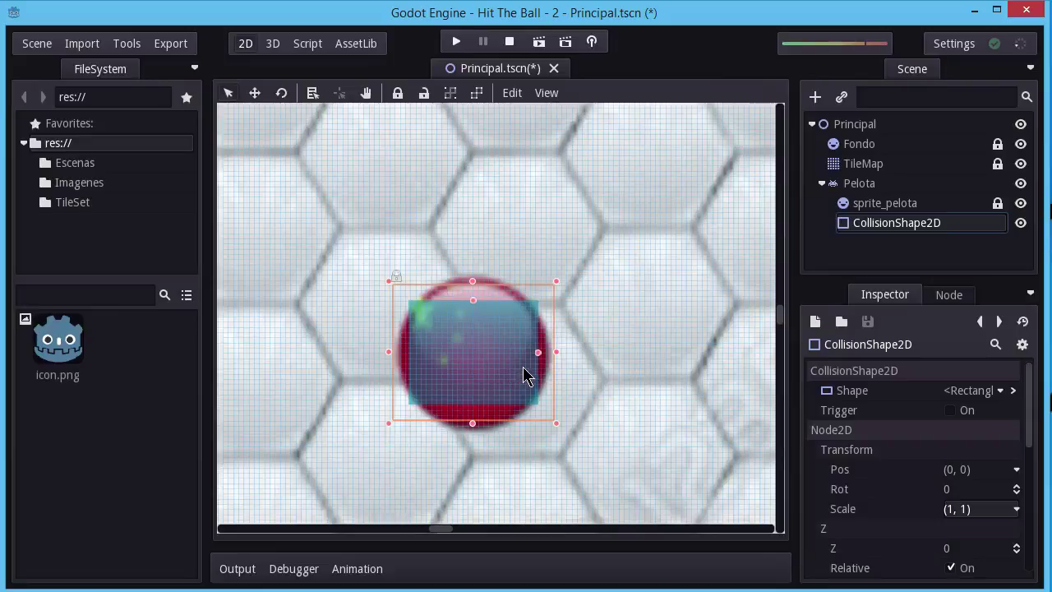
# - Drag the collision rectangle's right and top handles until it covers the ball sprite
pyautogui.moveTo(538, 355); pyautogui.dragTo(542, 355)
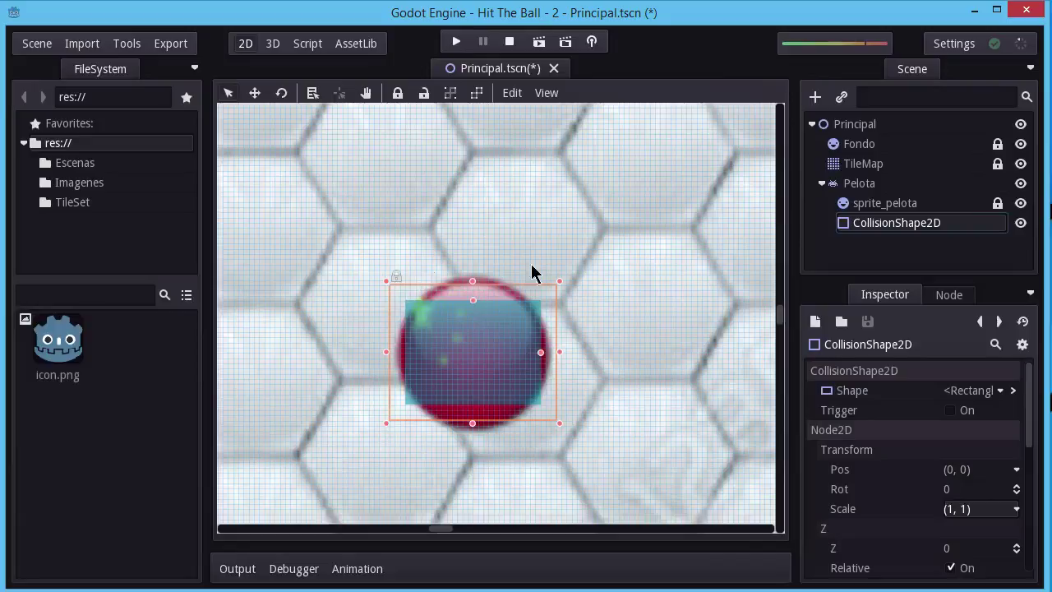
pyautogui.moveTo(473, 300); pyautogui.dragTo(474, 279)
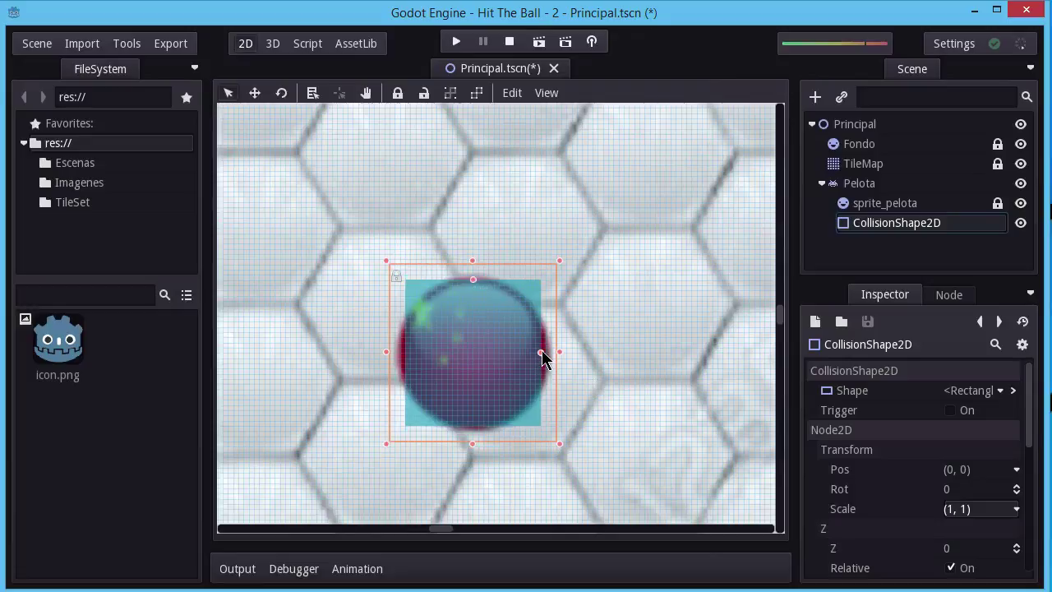
pyautogui.moveTo(543, 359); pyautogui.dragTo(550, 353)
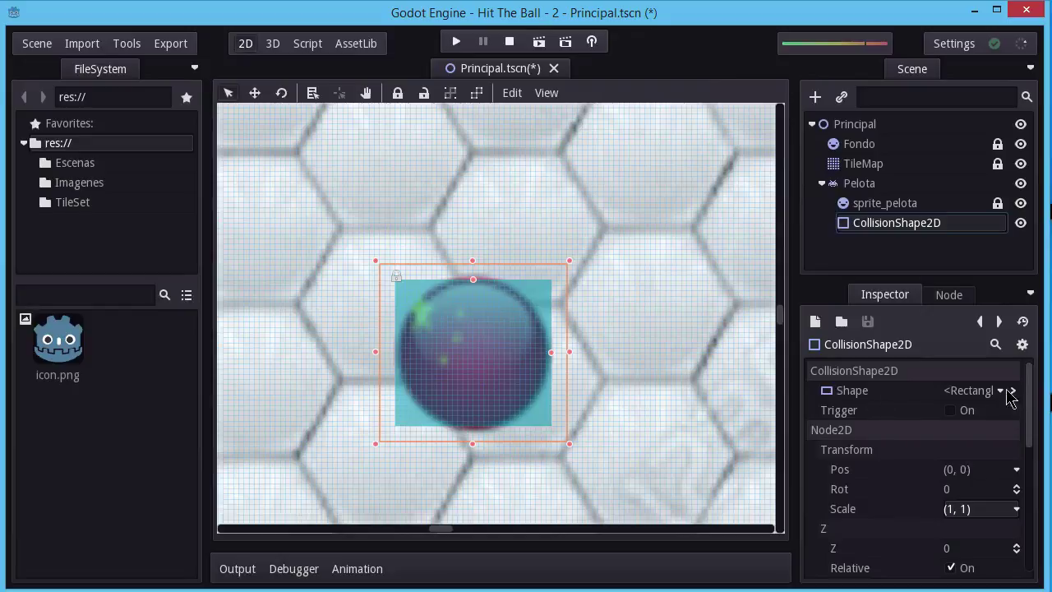
# - Check the rectangle's Extents of (15, 14), then return to Pelota's properties
pyautogui.click(1015, 391)
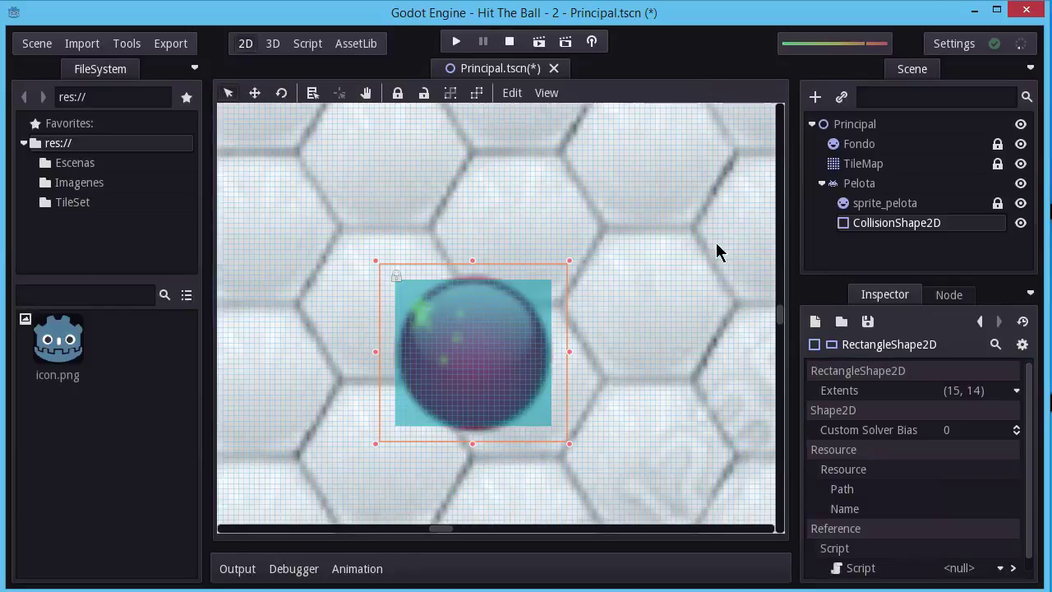
pyautogui.click(982, 322)
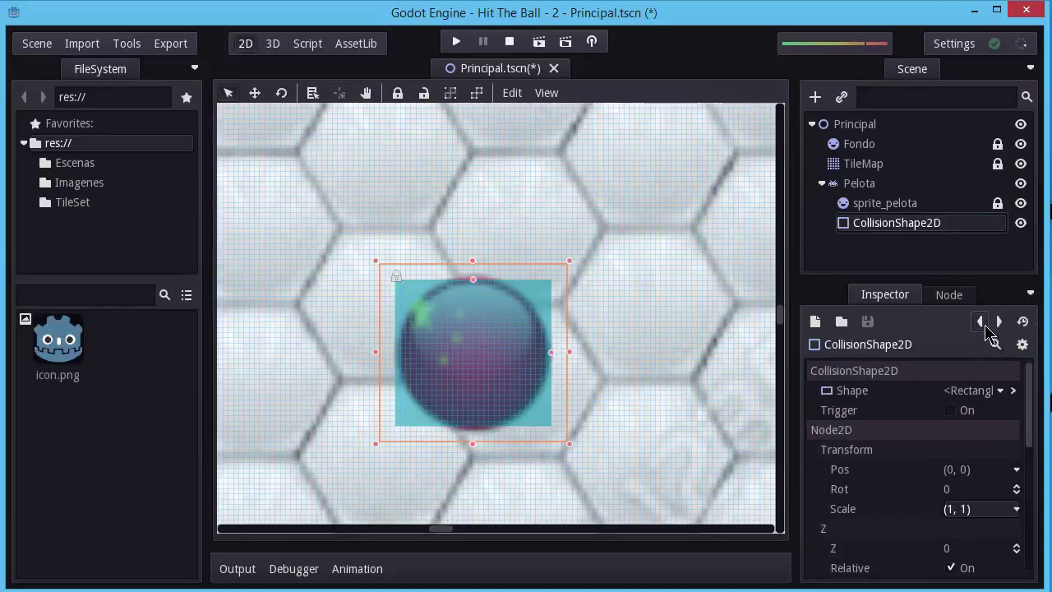
pyautogui.click(981, 324)
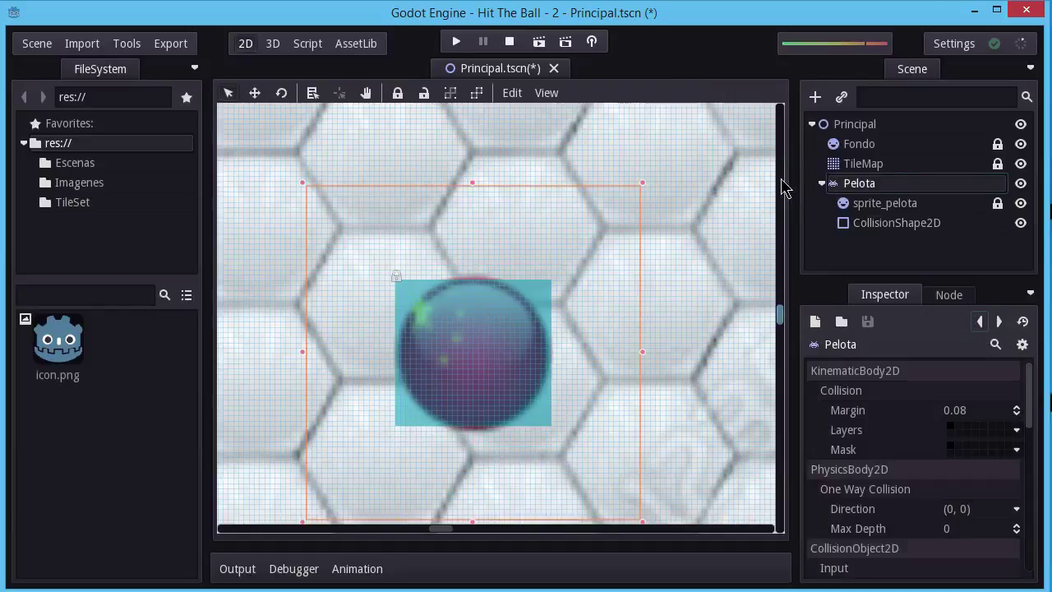
# - Hide the canvas grid, turn off snapping, and zoom out to show the whole walled arena
pyautogui.click(518, 93)
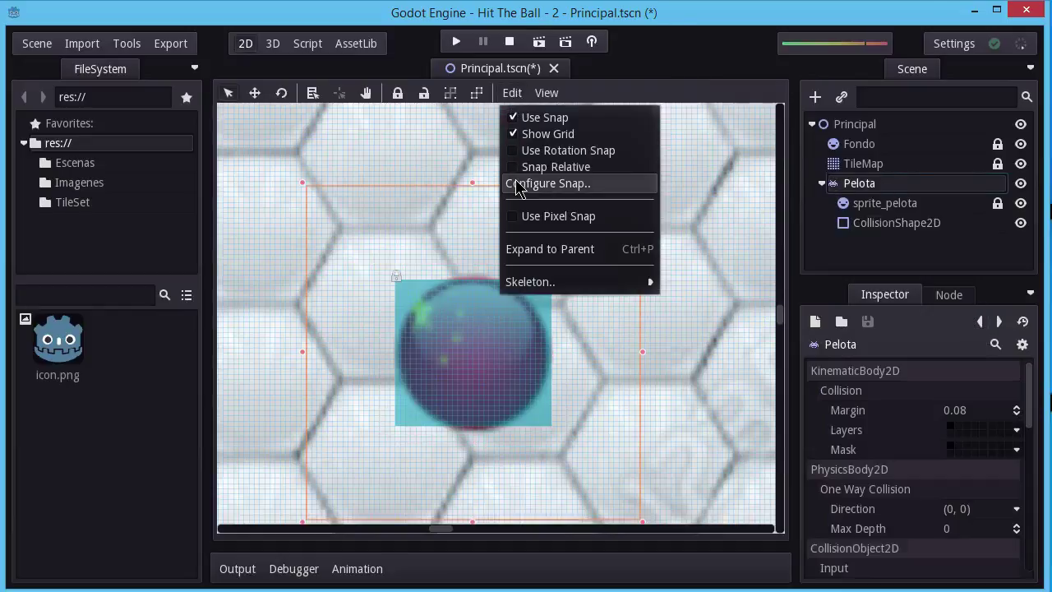
pyautogui.click(513, 133)
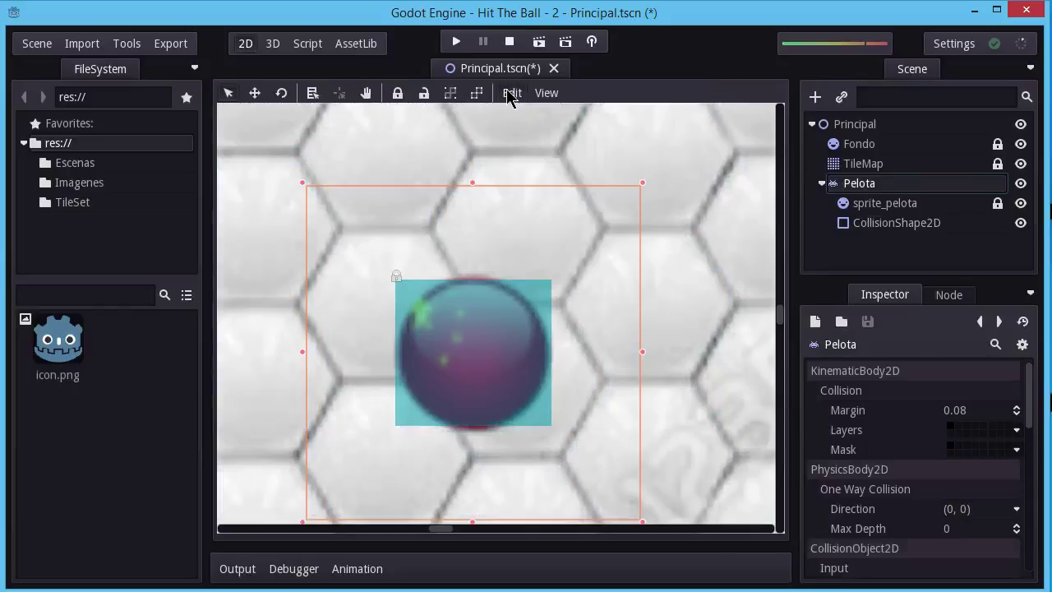
pyautogui.click(508, 94)
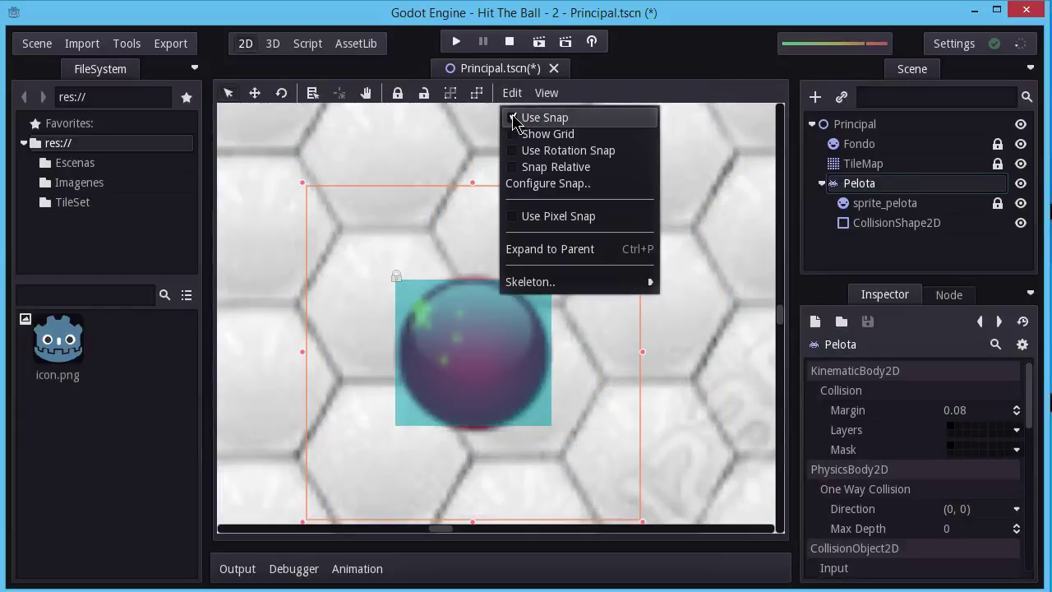
pyautogui.click(515, 119)
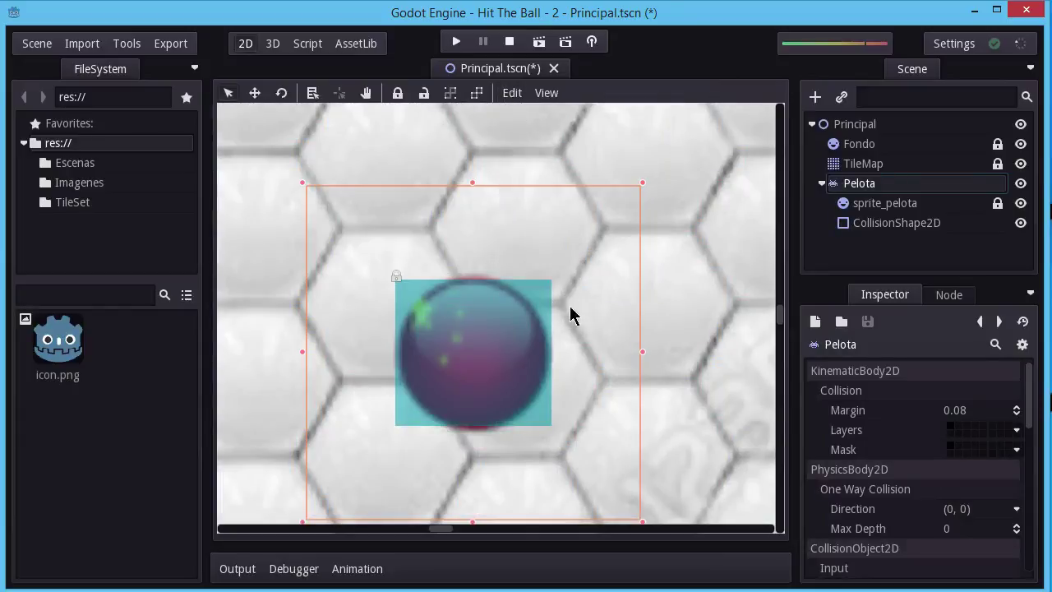
pyautogui.scroll(-2, 604, 296)
pyautogui.scroll(-2, 599, 293)
pyautogui.scroll(-2, 592, 293)
pyautogui.scroll(-2, 590, 288)
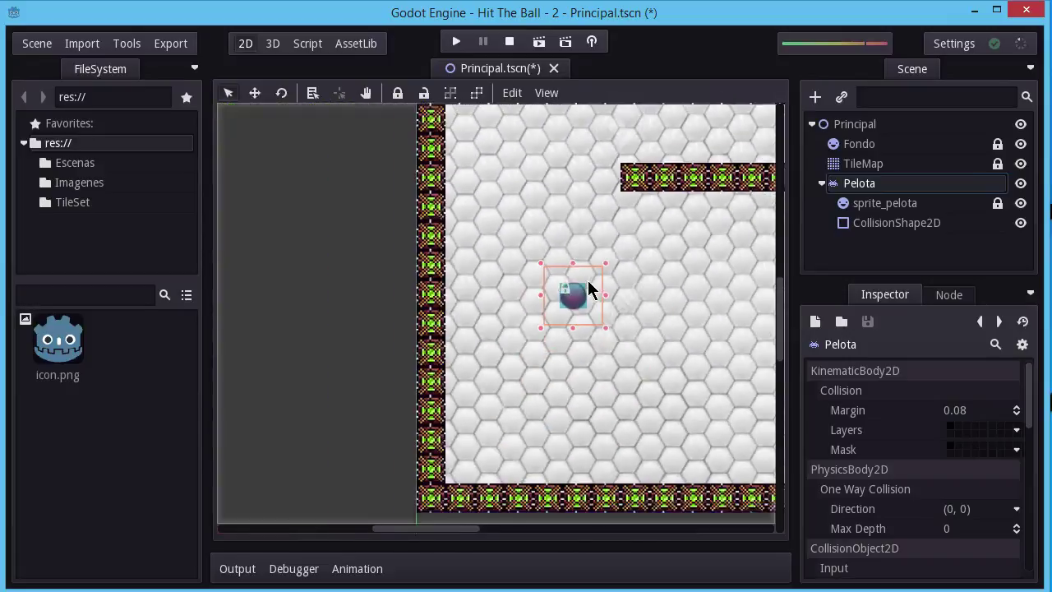
pyautogui.scroll(-2, 589, 279)
pyautogui.moveTo(592, 275)
pyautogui.mouseDown(button='middle')
pyautogui.moveTo(556, 300)
pyautogui.moveTo(413, 301)
pyautogui.mouseUp(button='middle')
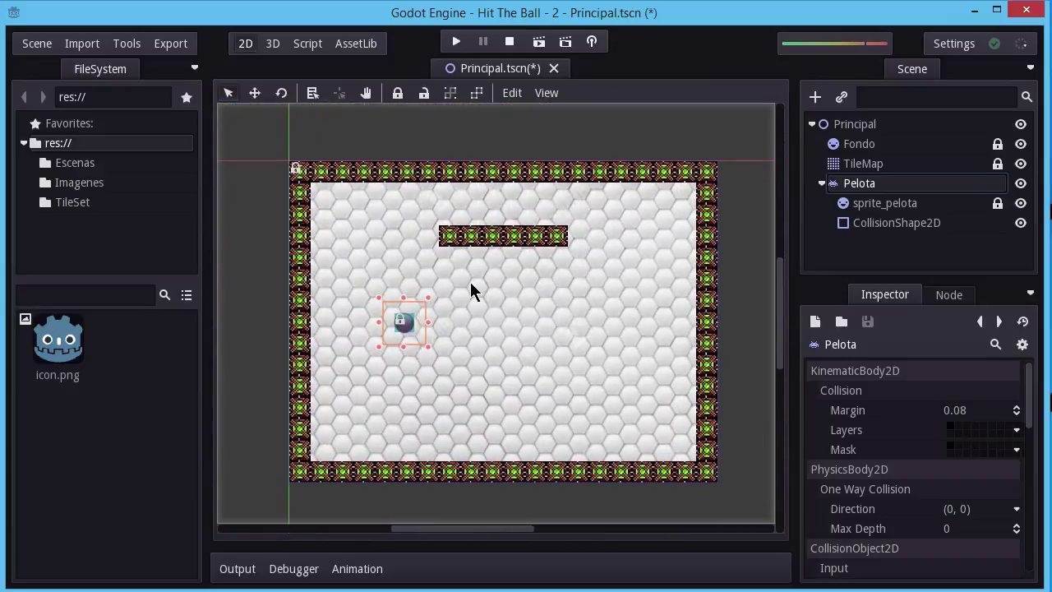
# - Lock the ball's CollisionShape2D node and reselect Pelota
pyautogui.click(929, 229)
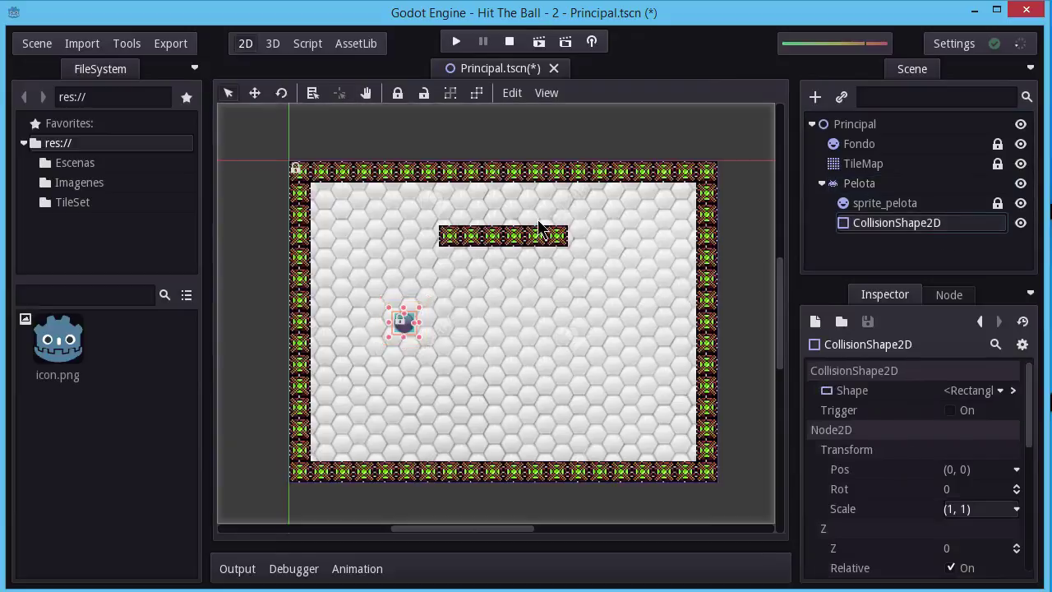
pyautogui.click(396, 95)
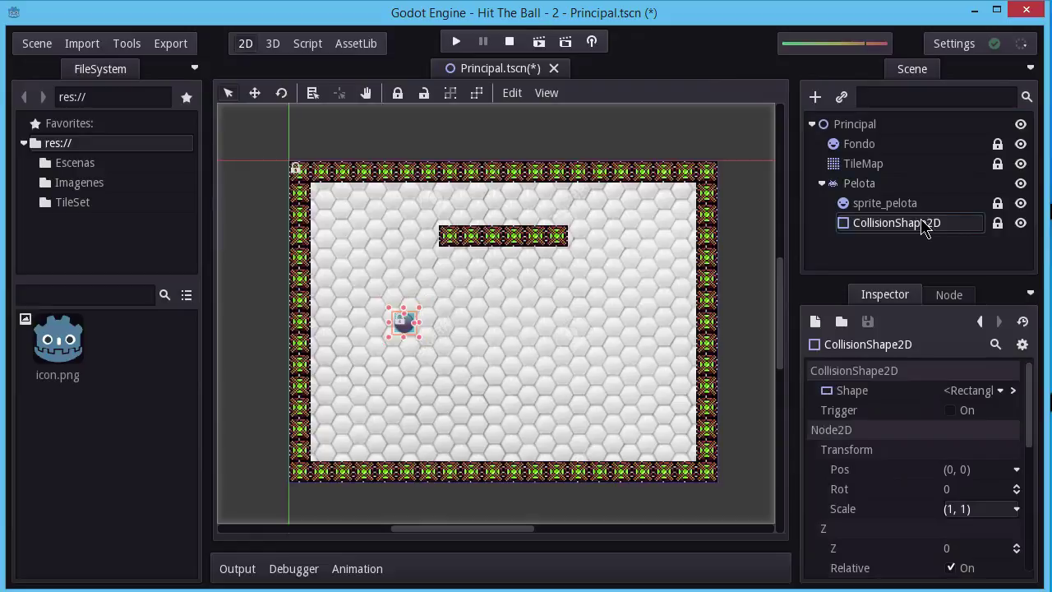
pyautogui.click(885, 185)
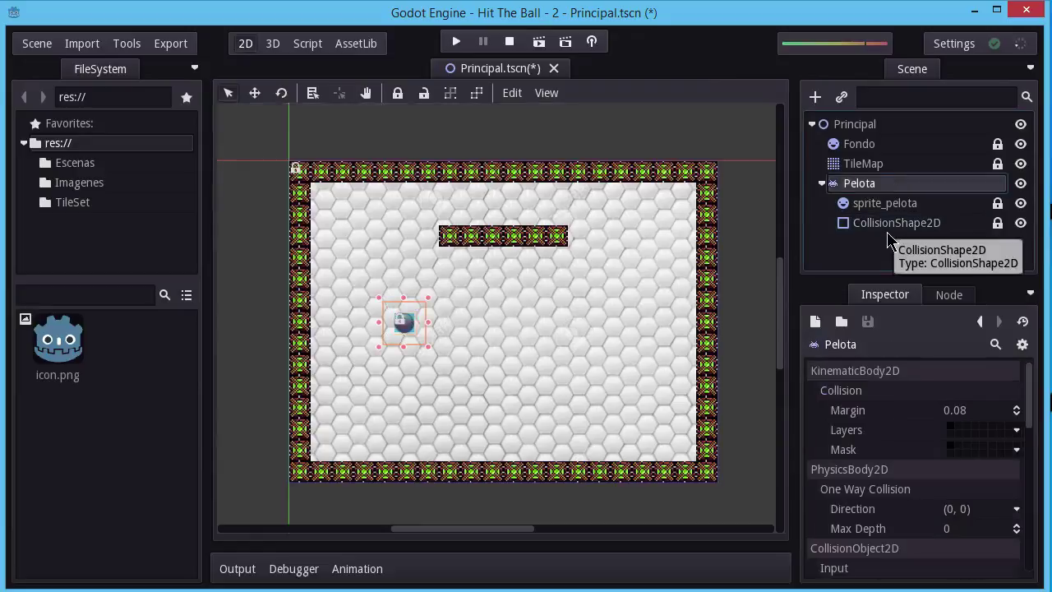
# - Attach a new KinematicBody2D script to Pelota, saved as pelota.gd in a new Scripts folder
pyautogui.rightClick(904, 185)
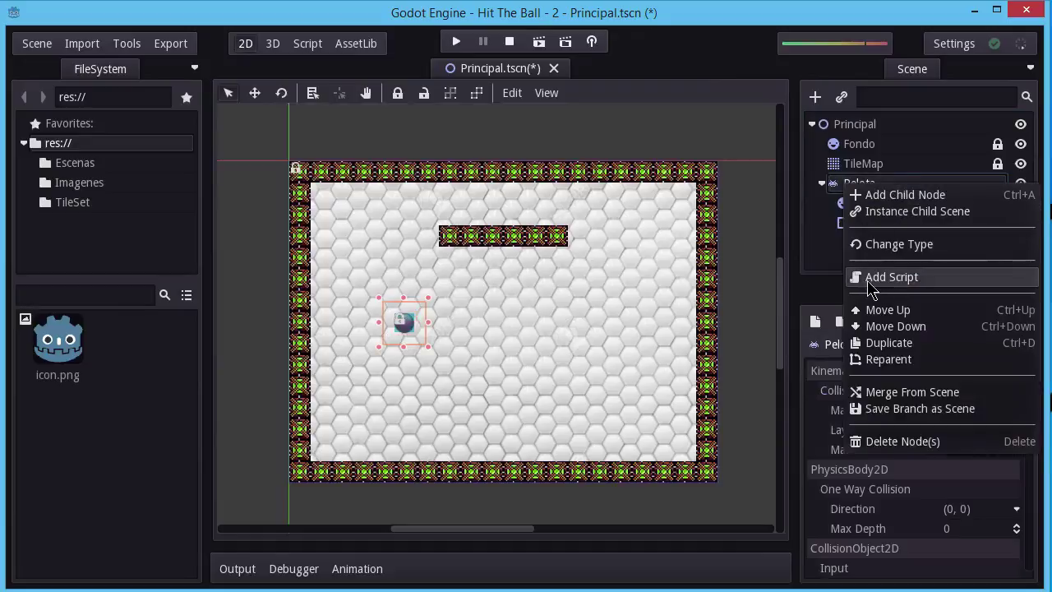
pyautogui.click(897, 278)
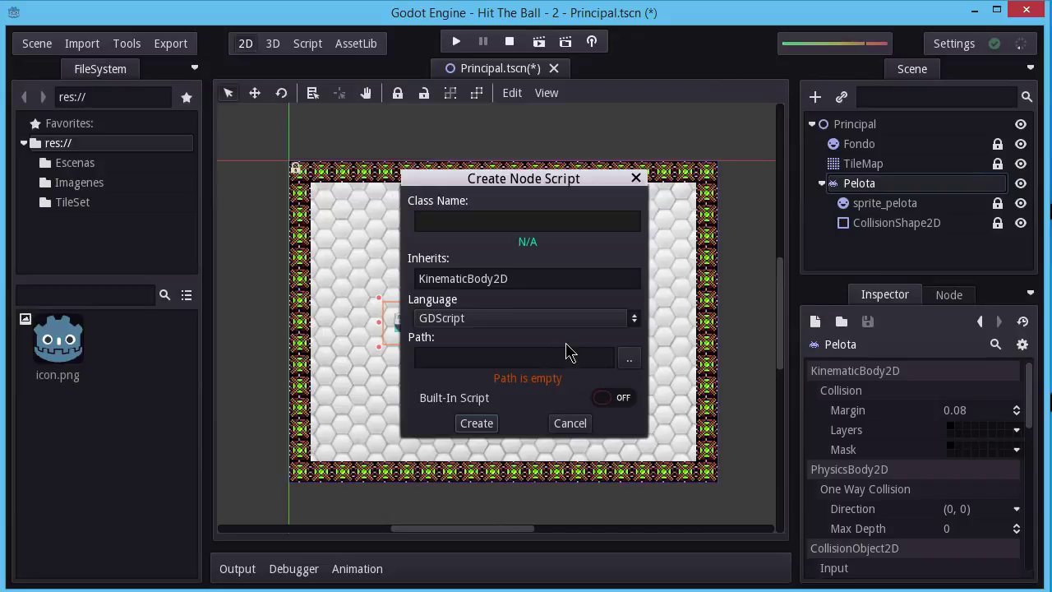
pyautogui.click(629, 361)
pyautogui.click(864, 130)
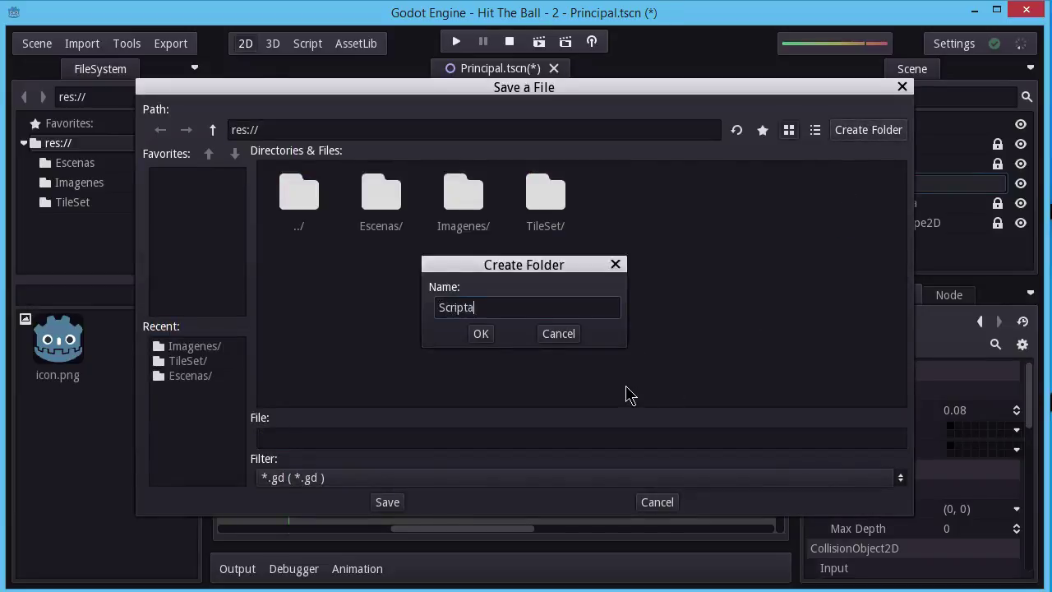
pyautogui.press('Return')
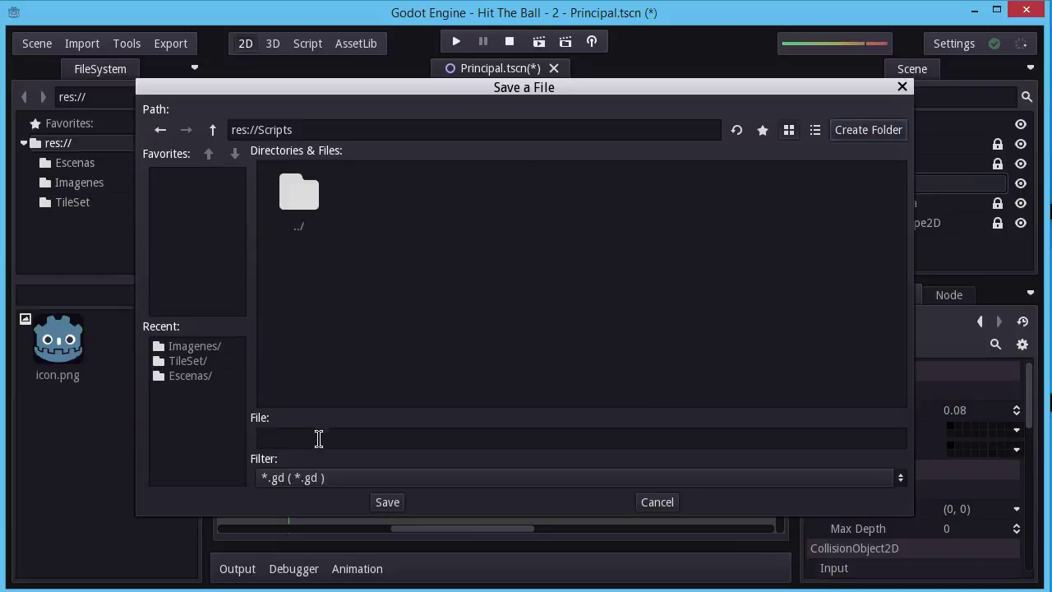
pyautogui.click(312, 439)
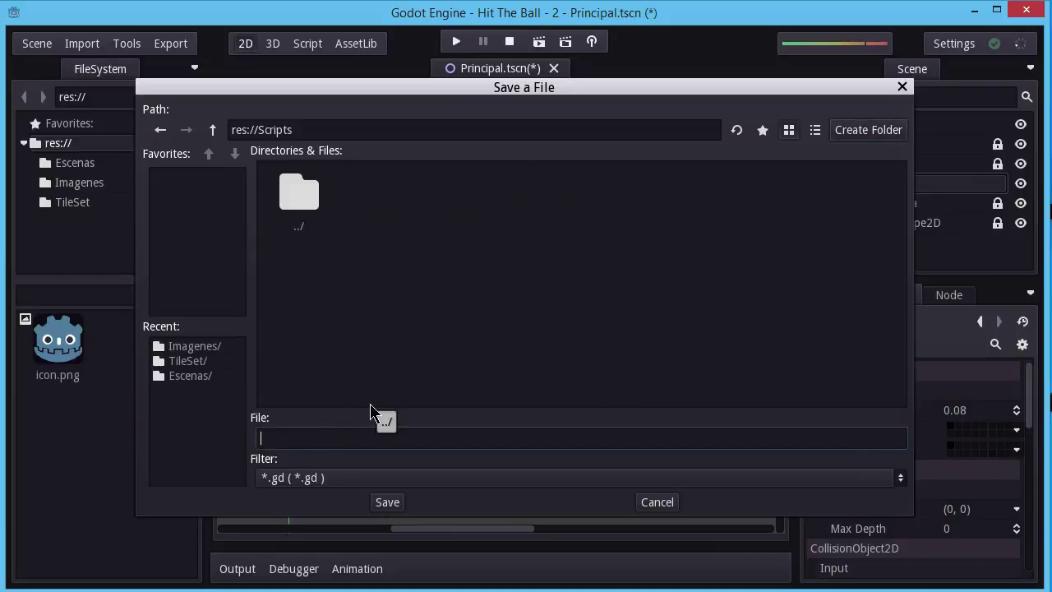
pyautogui.write('pelota')
pyautogui.click(388, 501)
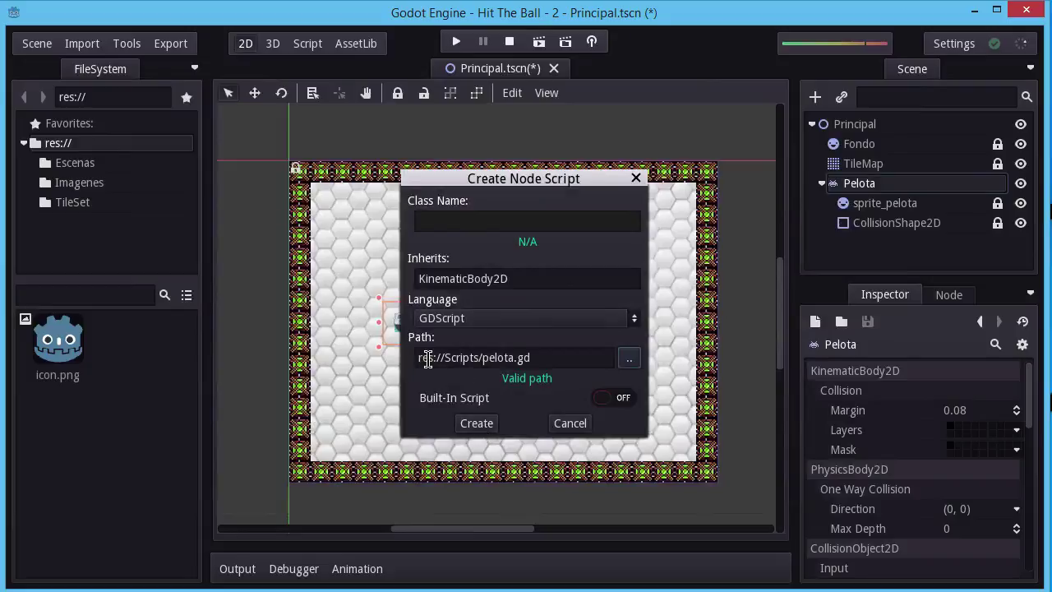
pyautogui.click(476, 425)
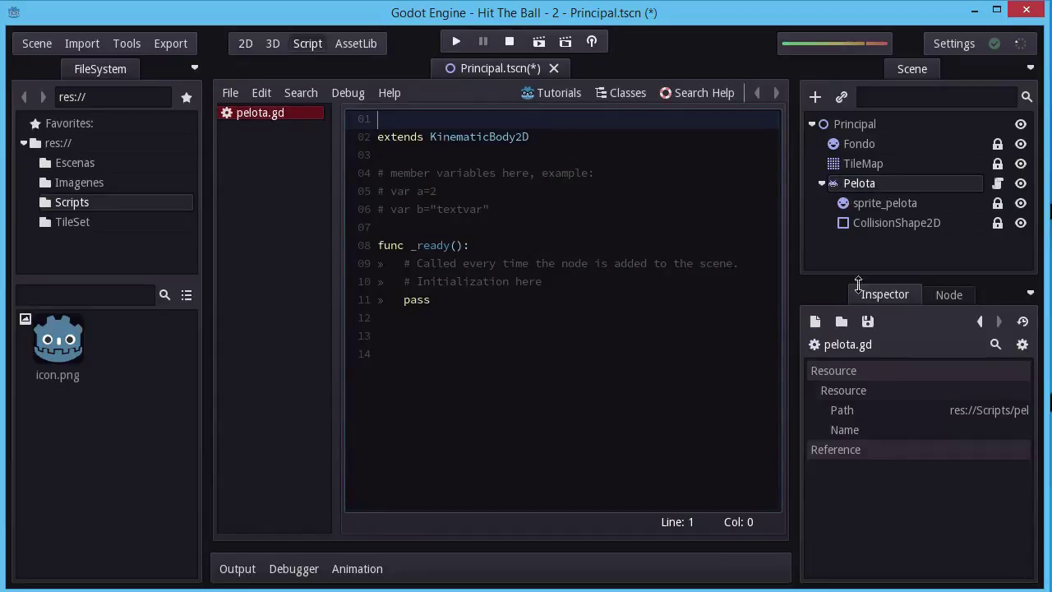
# - Open Pelota's script and highlight the extends KinematicBody2D line
pyautogui.click(861, 183)
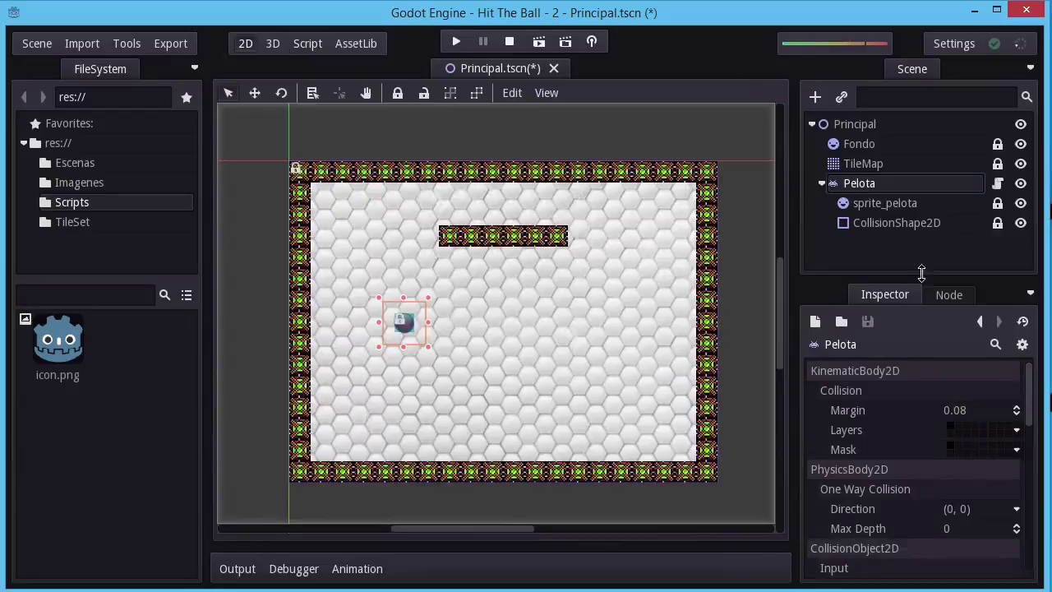
pyautogui.click(996, 183)
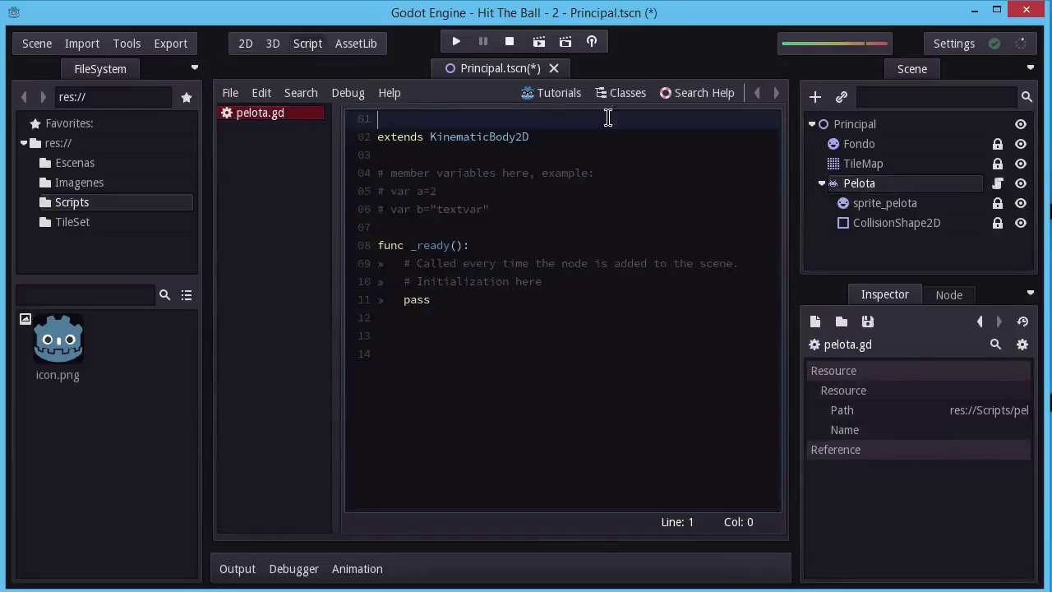
pyautogui.moveTo(428, 137); pyautogui.dragTo(540, 137)
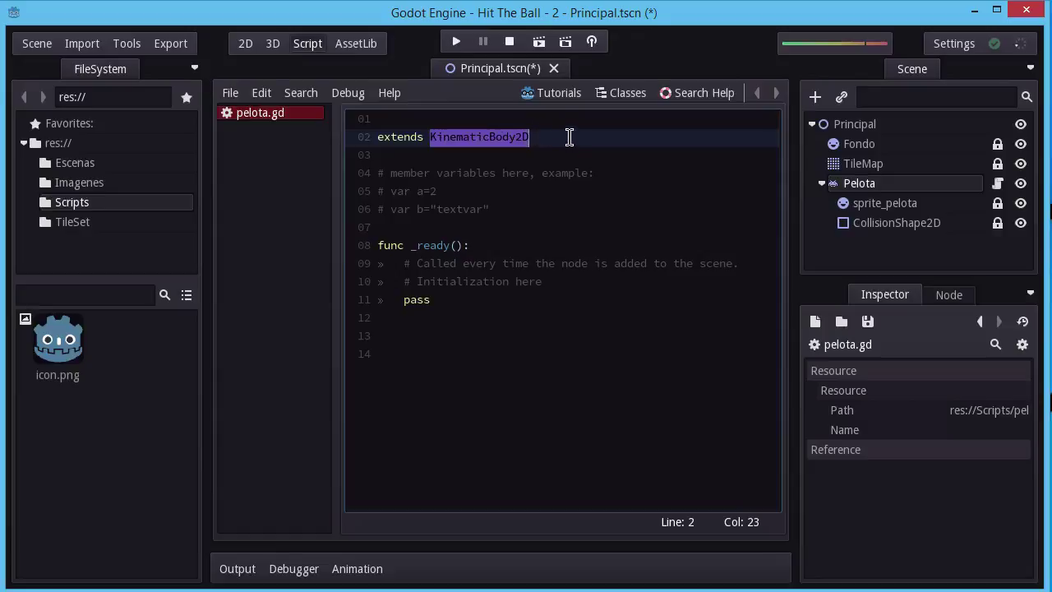
pyautogui.click(560, 136)
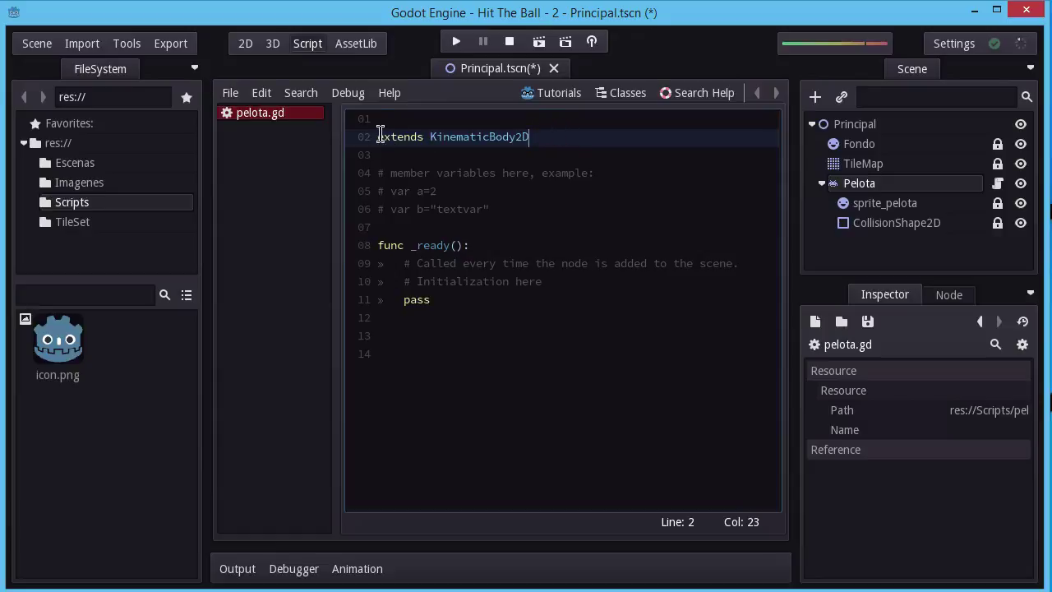
pyautogui.moveTo(377, 137); pyautogui.dragTo(423, 136)
pyautogui.click(549, 137)
# - Return to the 2D scene and inspect the Fondo and sprite_pelota nodes
pyautogui.click(853, 187)
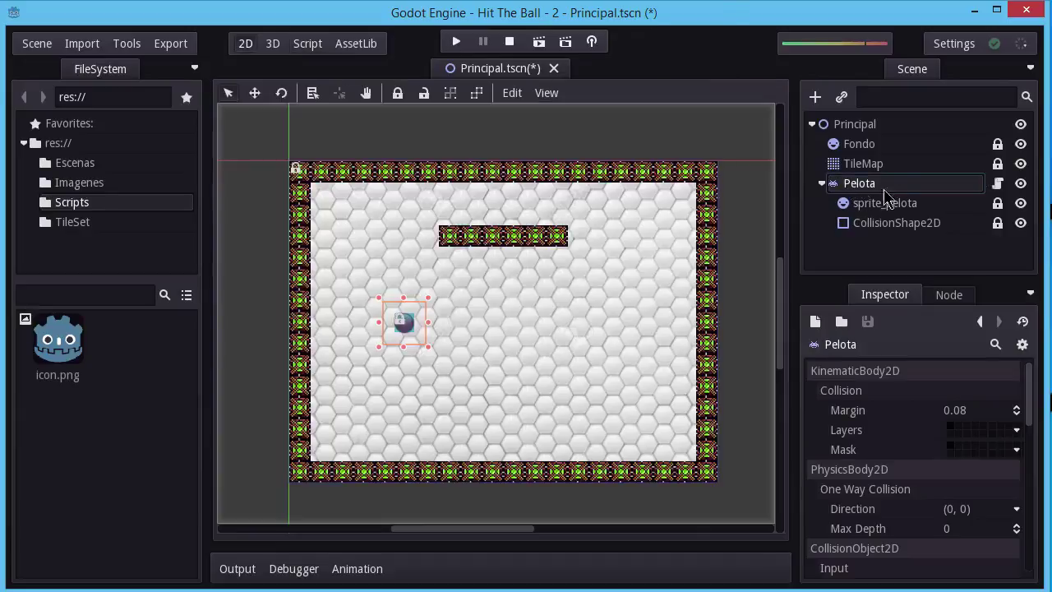
pyautogui.click(864, 146)
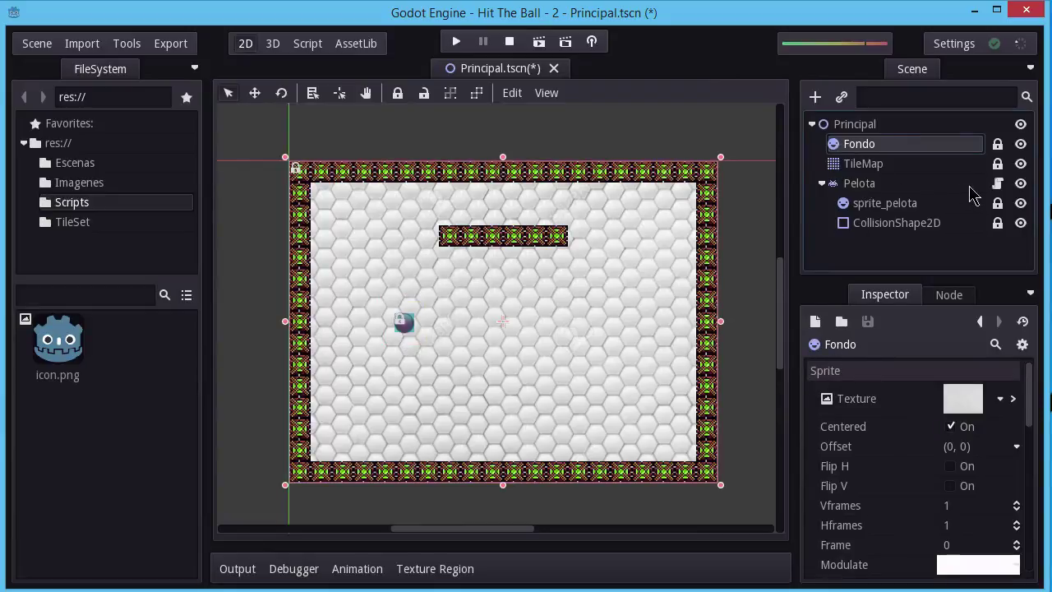
pyautogui.click(922, 184)
pyautogui.click(925, 203)
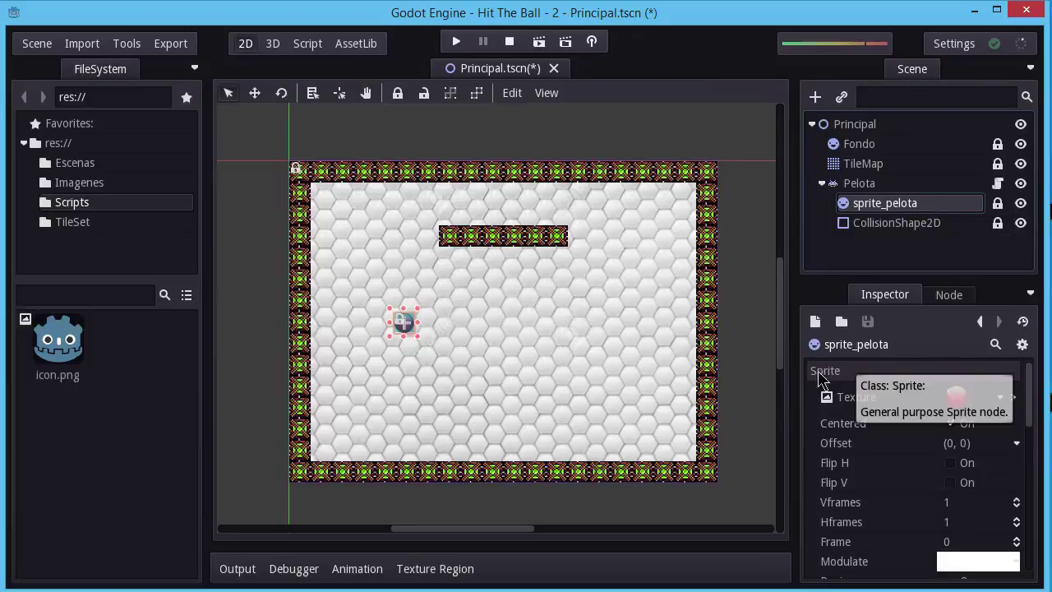
# - Reopen pelota.gd from Pelota, review the extends keyword, and move to _ready's pass line
pyautogui.click(981, 188)
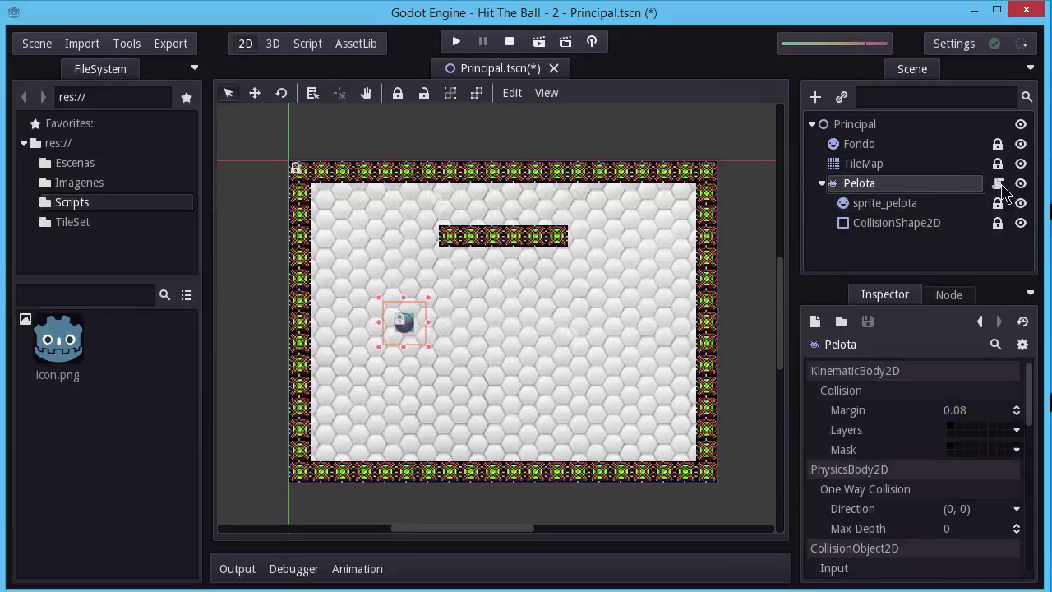
pyautogui.click(998, 184)
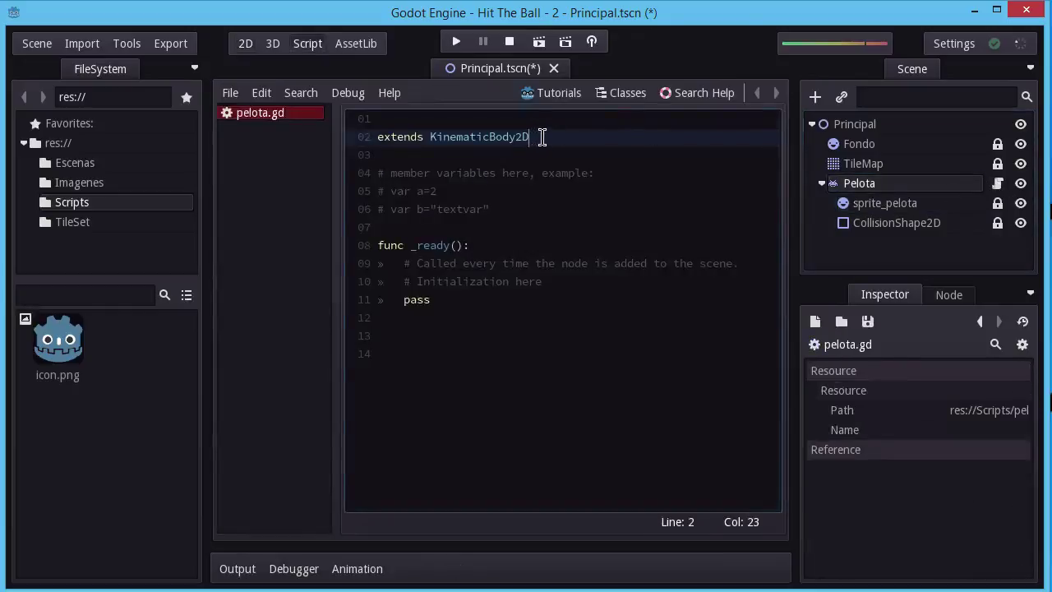
pyautogui.click(382, 140)
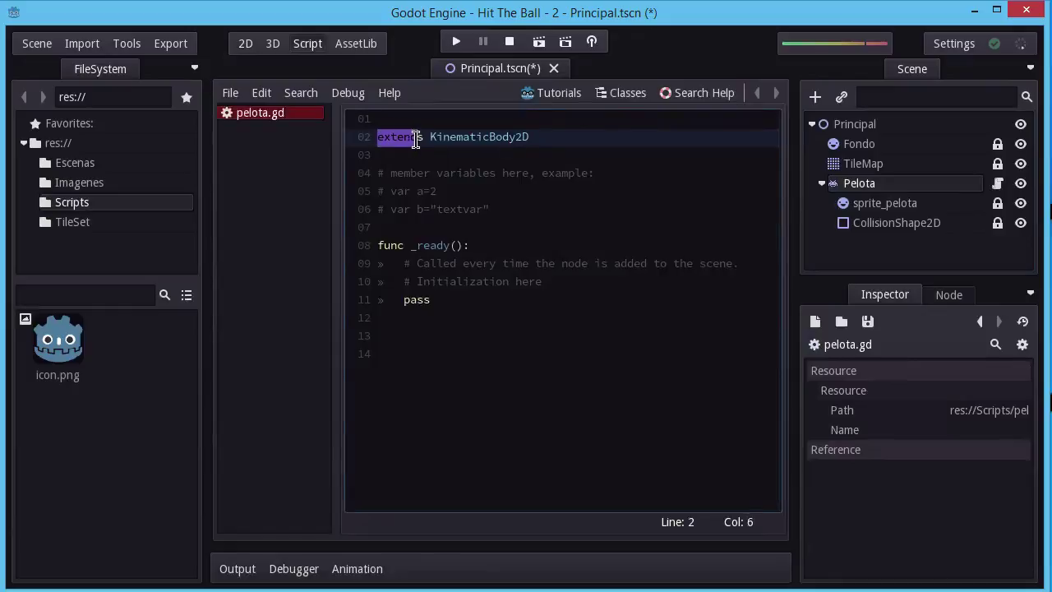
pyautogui.moveTo(382, 140); pyautogui.dragTo(422, 139)
pyautogui.click(420, 228)
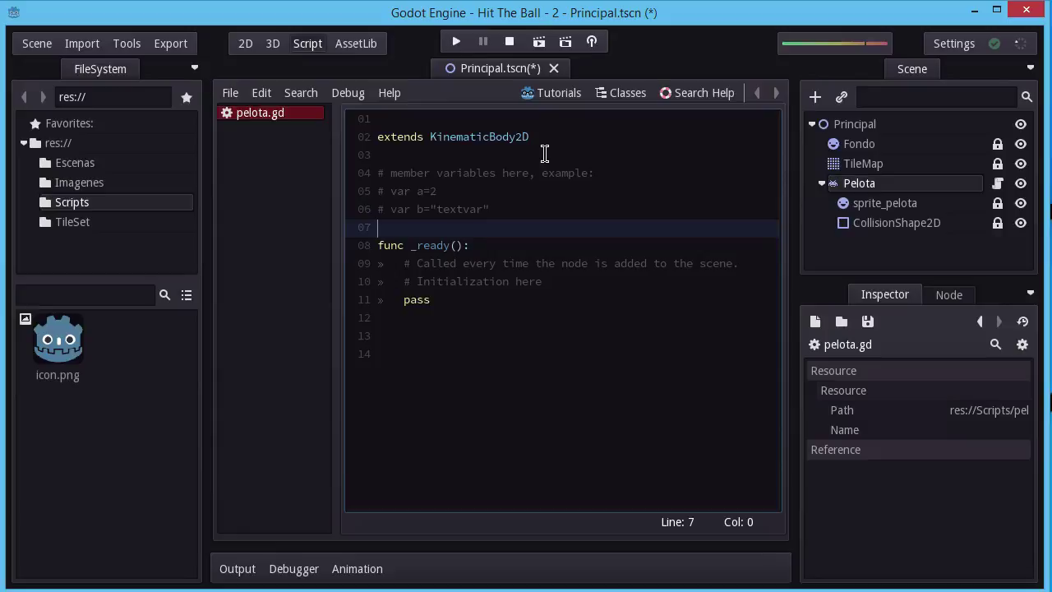
pyautogui.press('Down')
pyautogui.press('Down')
pyautogui.press('Down')
pyautogui.press('Down')
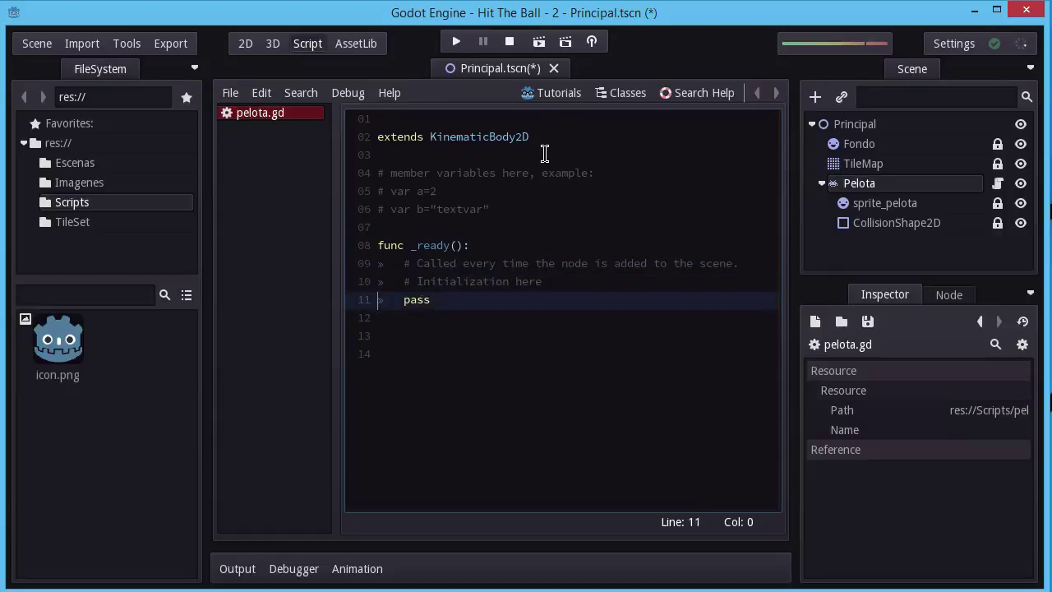
# - Replace pass in _ready with set_process(true)
pyautogui.press('End')
pyautogui.press('BackSpace')
pyautogui.press('BackSpace')
pyautogui.press('BackSpace')
pyautogui.press('BackSpace')
pyautogui.write('set')
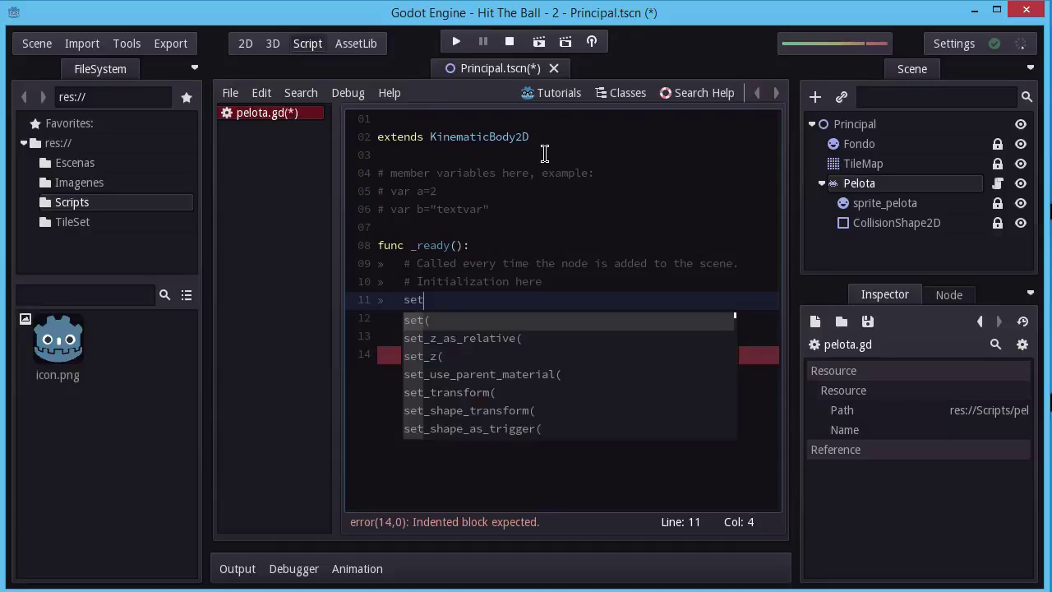
pyautogui.write('_proce')
pyautogui.press('Return')
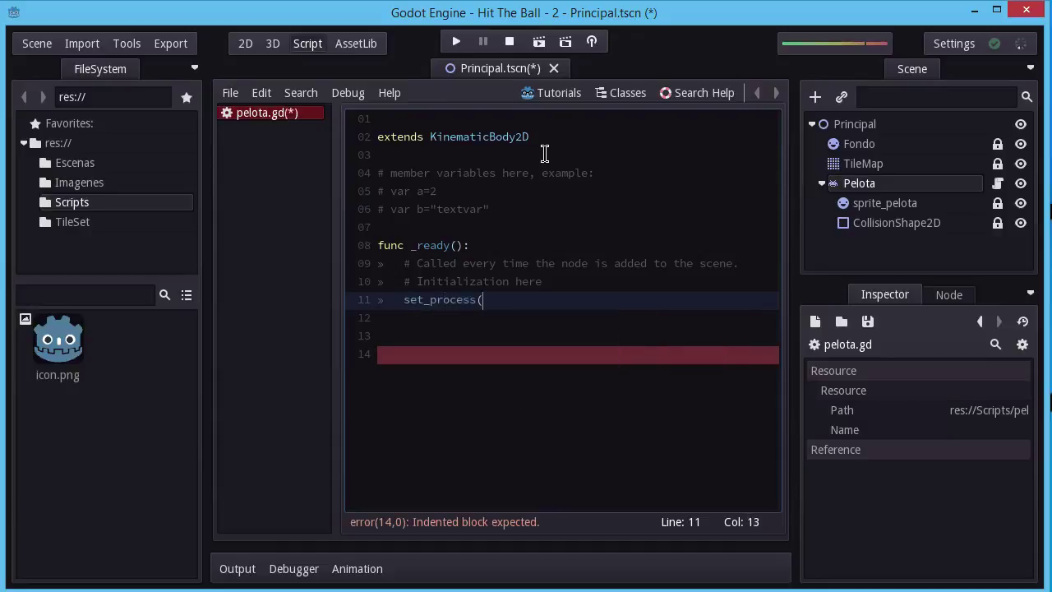
pyautogui.write('true)')
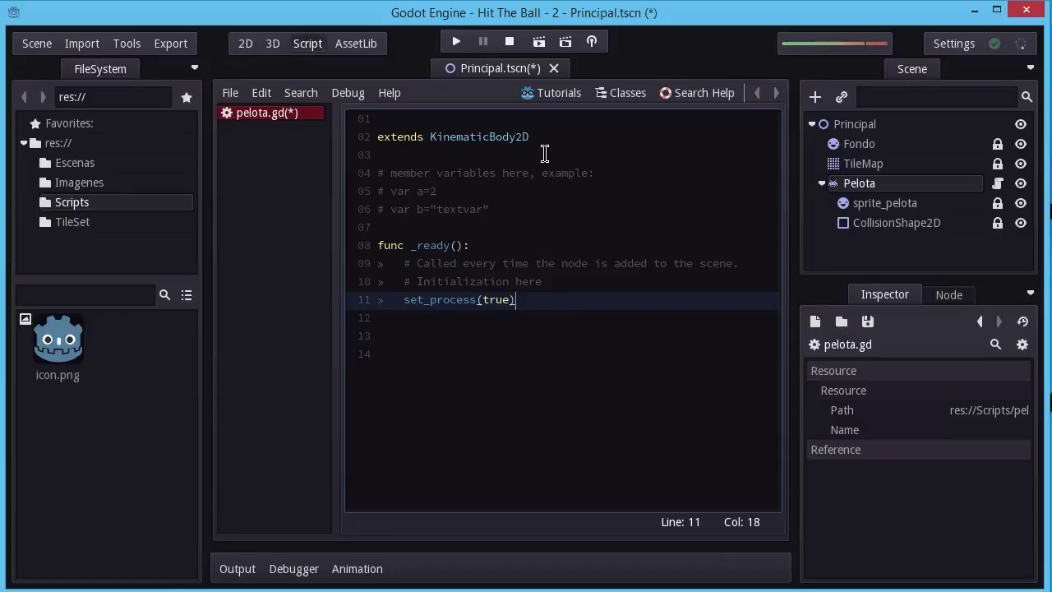
# - Begin a func _process declaration on a new unindented line and hide the script list
pyautogui.press('Return')
pyautogui.press('Return')
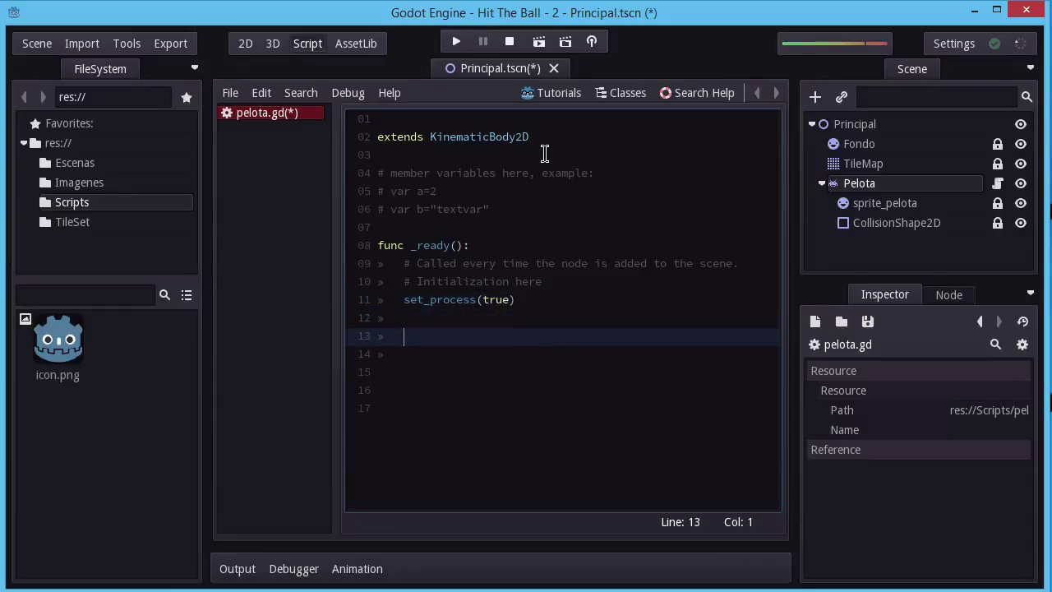
pyautogui.press('BackSpace')
pyautogui.write('func ')
pyautogui.write('_')
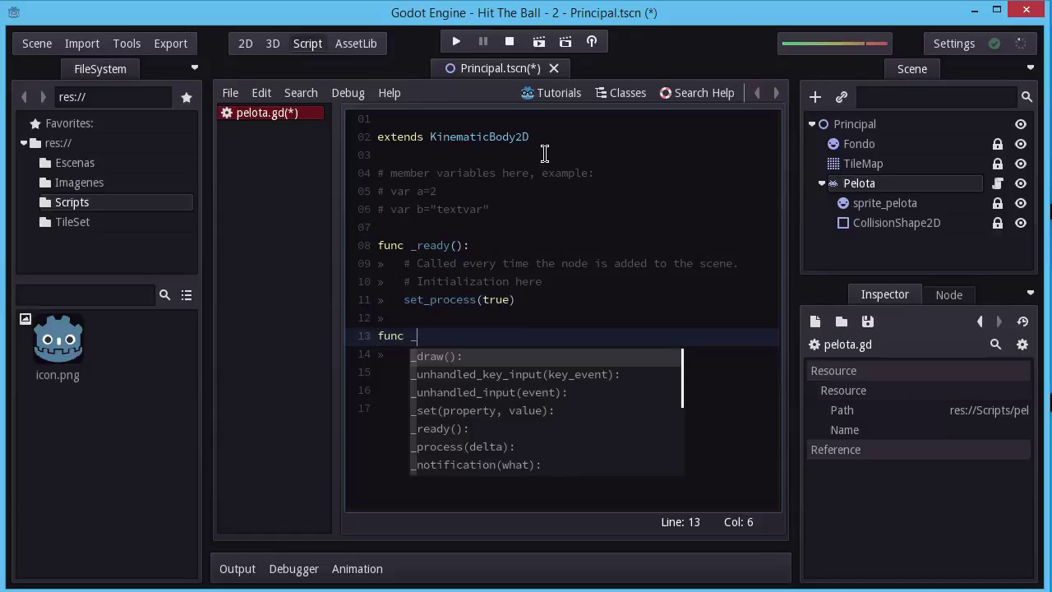
pyautogui.write('process')
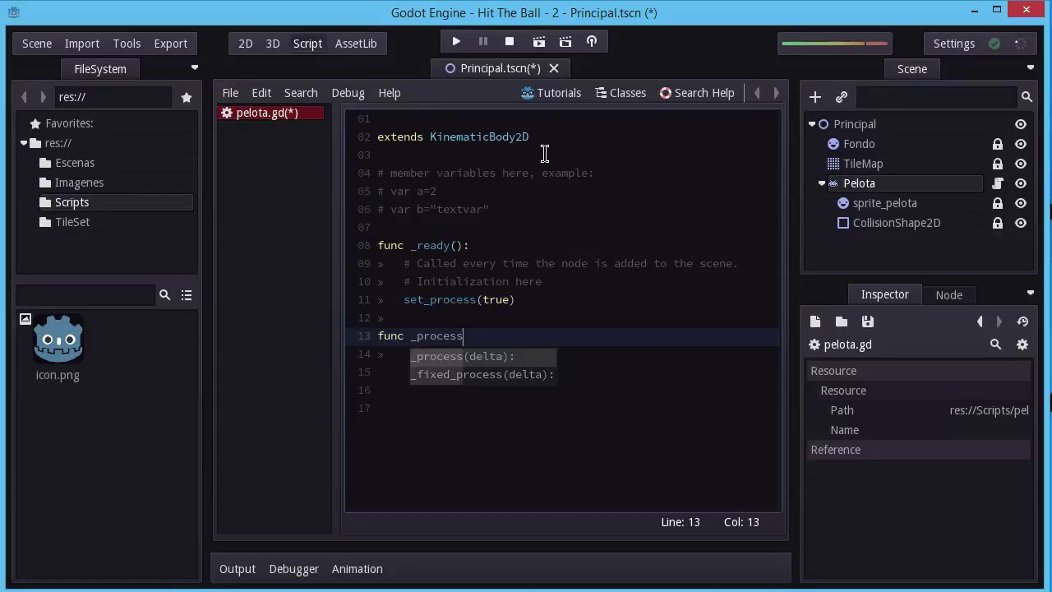
pyautogui.hotkey('ctrl', '\\')
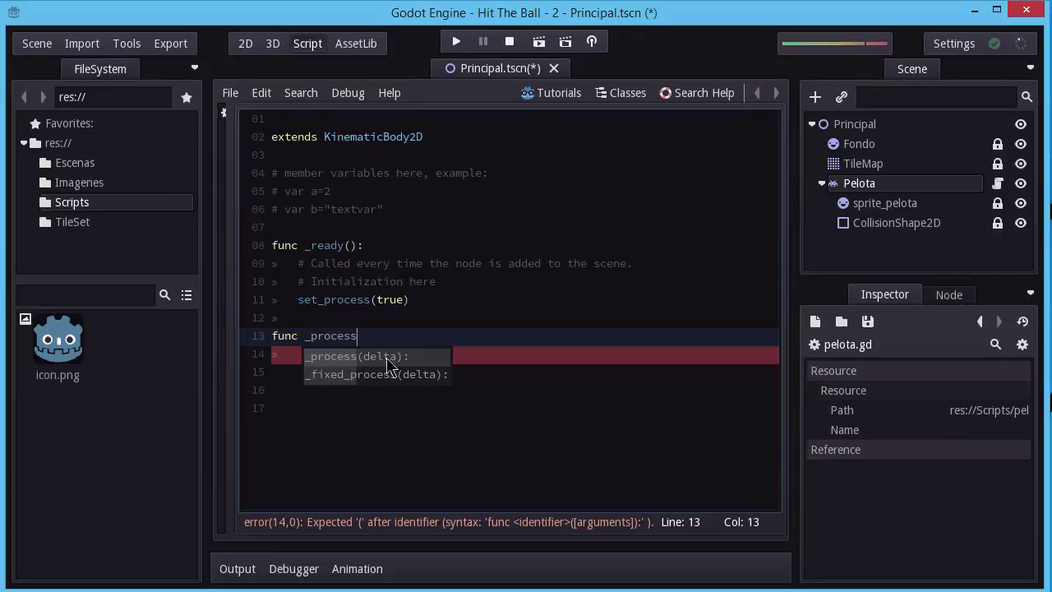
# - Complete the func _process(delta): header and point out its delta parameter
pyautogui.doubleClick(414, 359)
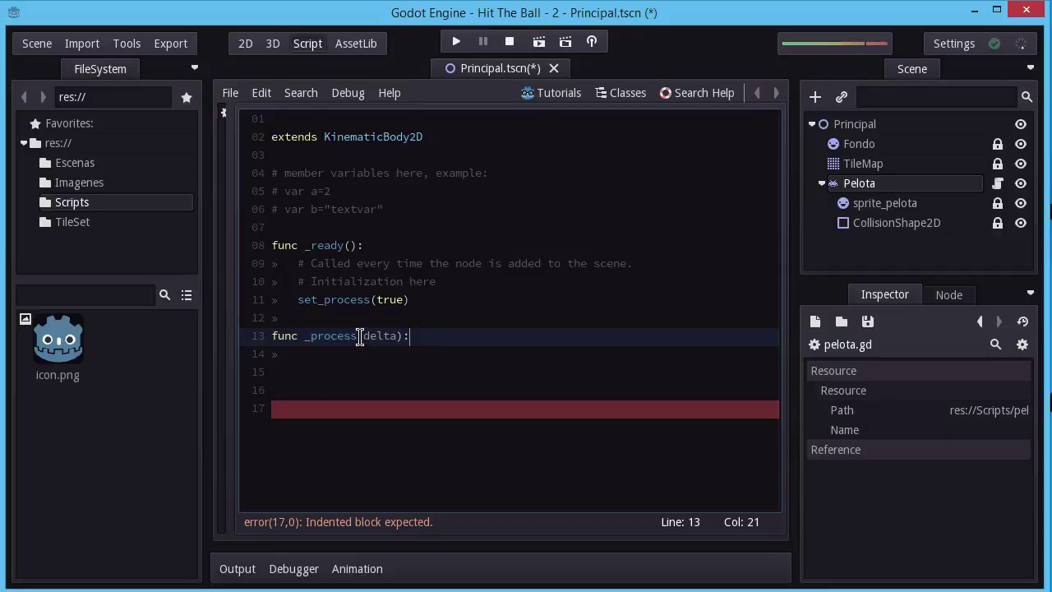
pyautogui.moveTo(362, 337); pyautogui.dragTo(398, 337)
pyautogui.click(432, 336)
pyautogui.moveTo(364, 336); pyautogui.dragTo(398, 335)
pyautogui.click(421, 335)
pyautogui.click(408, 351)
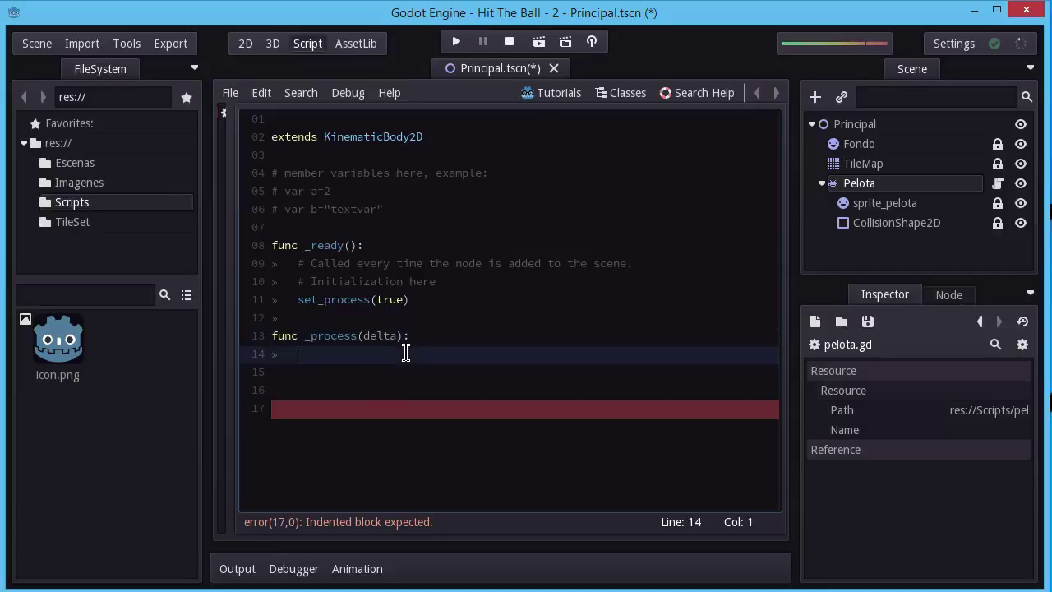
pyautogui.moveTo(363, 336); pyautogui.dragTo(398, 336)
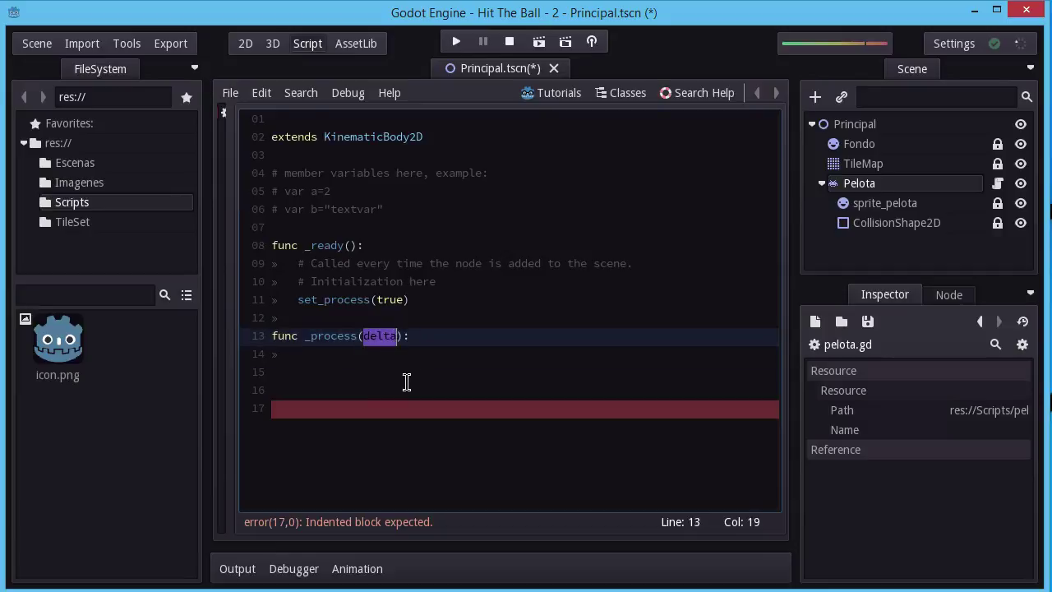
pyautogui.click(332, 353)
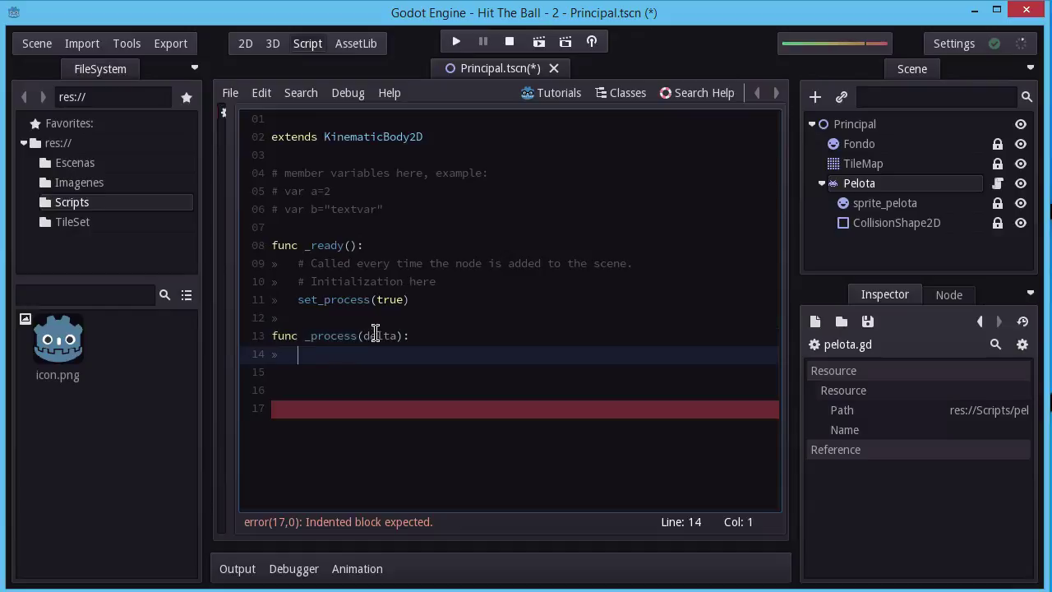
pyautogui.moveTo(370, 336); pyautogui.dragTo(400, 337)
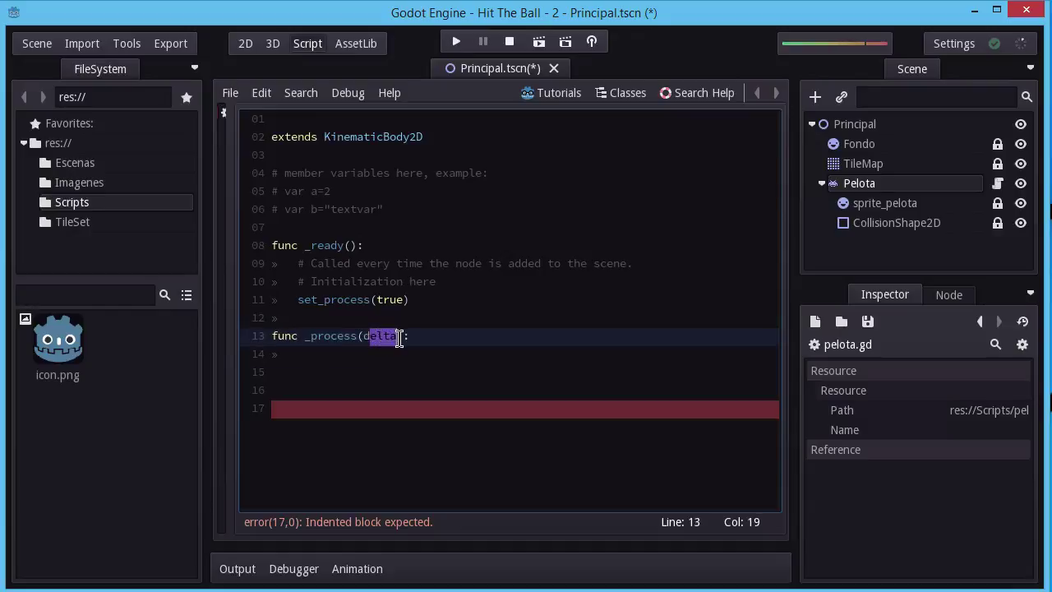
pyautogui.click(335, 358)
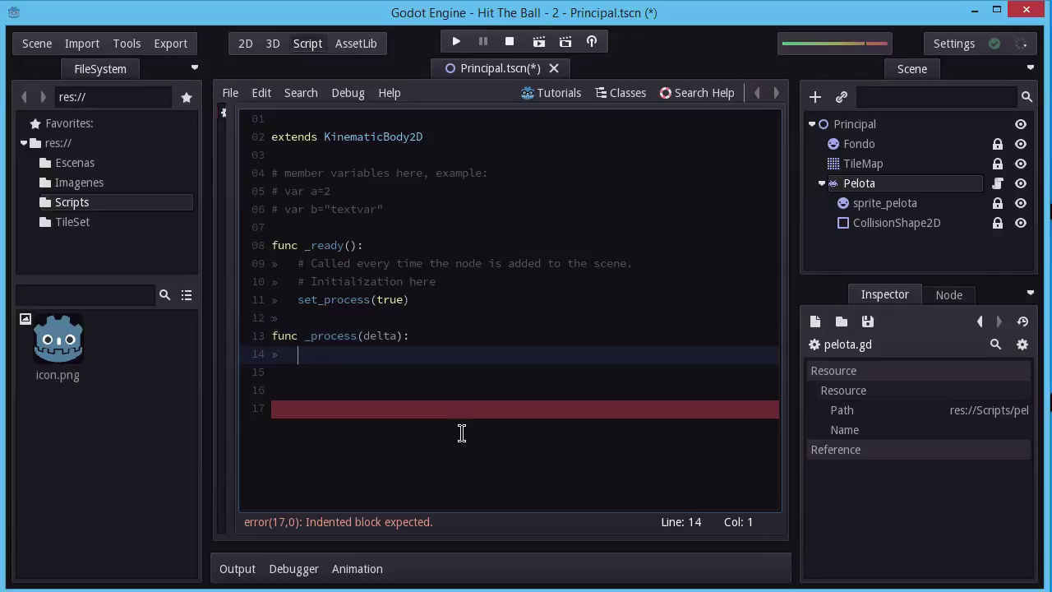
# - Declare var velocidad = 50 above _ready and begin a var direccion line
pyautogui.press('Return')
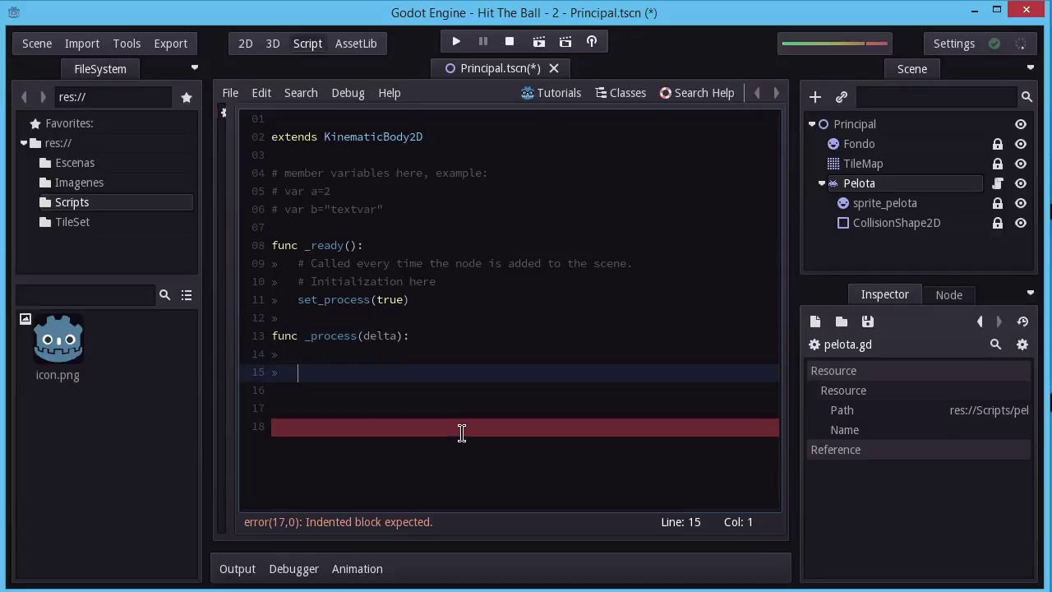
pyautogui.press('Up')
pyautogui.press('Up')
pyautogui.press('Up')
pyautogui.press('Up')
pyautogui.press('Up')
pyautogui.press('Up')
pyautogui.press('Up')
pyautogui.press('Up')
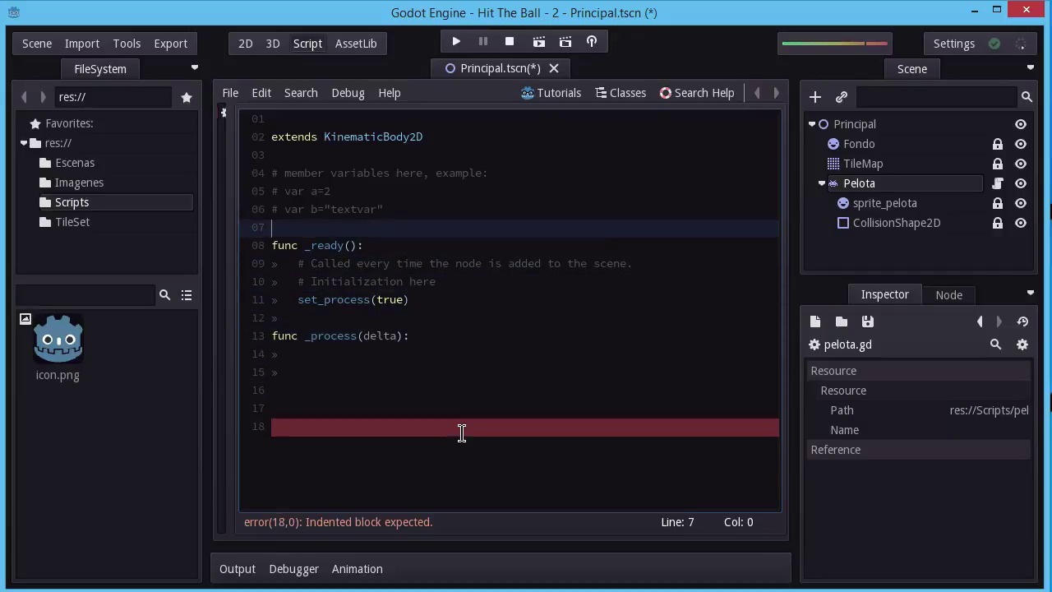
pyautogui.press('Return')
pyautogui.press('Up')
pyautogui.press('Return')
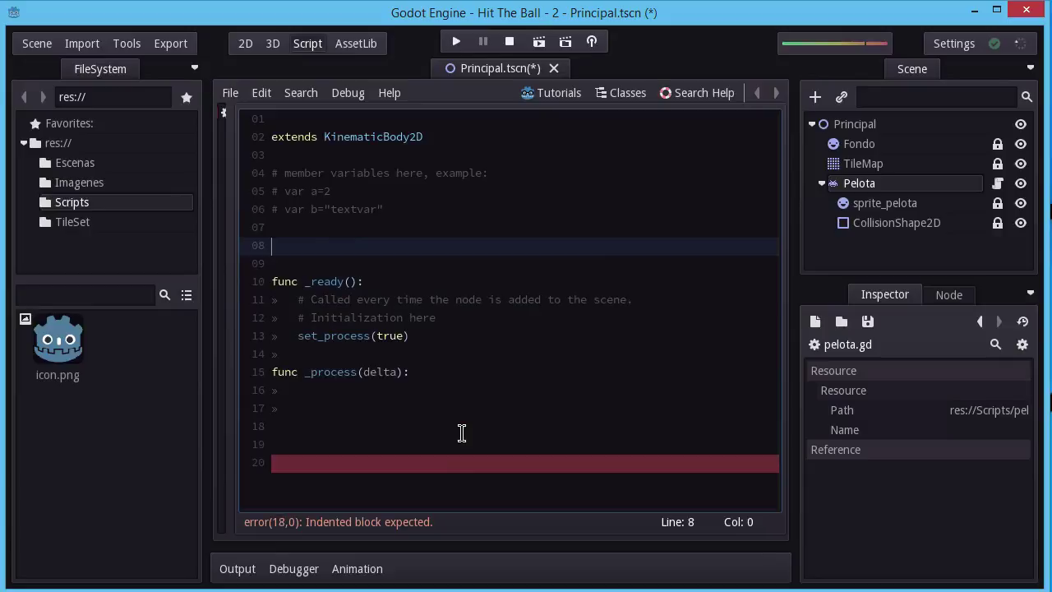
pyautogui.write('var ')
pyautogui.write('v')
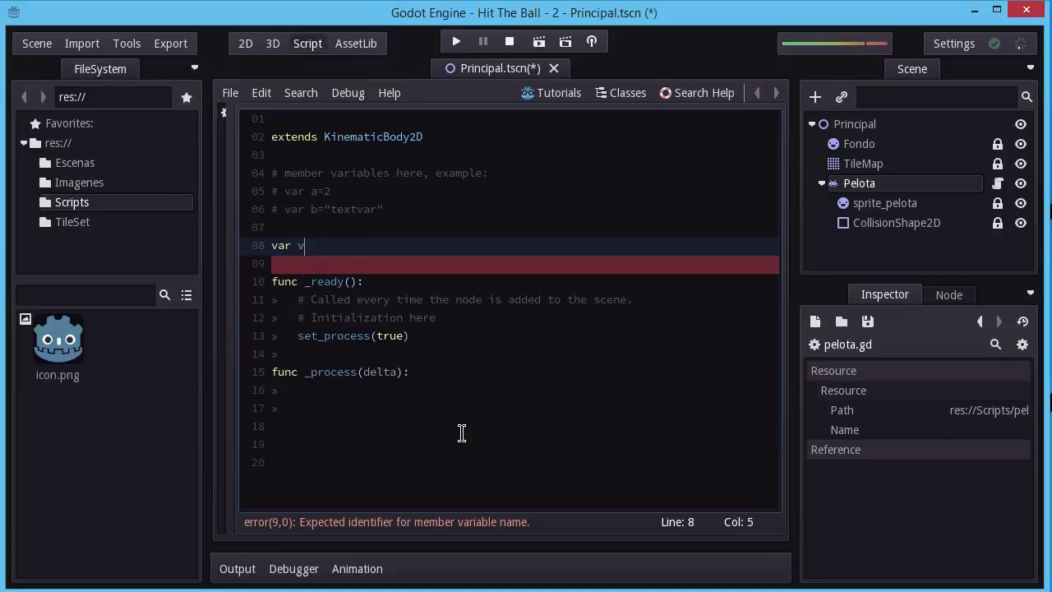
pyautogui.write('eloi')
pyautogui.write('i')
pyautogui.write('dad')
pyautogui.write('= ')
pyautogui.write('50')
pyautogui.press('Down')
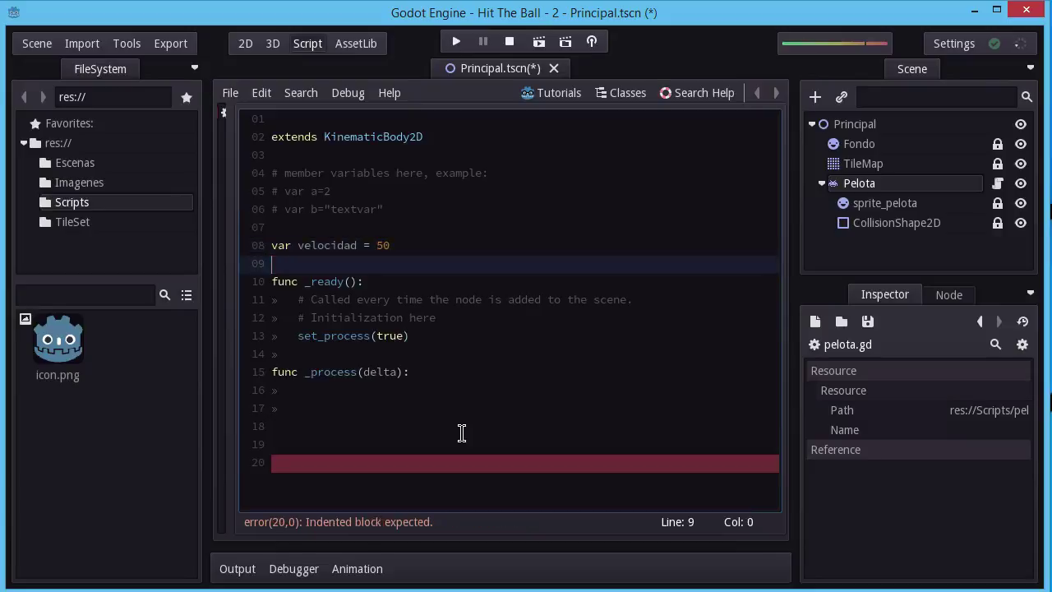
pyautogui.write('var dir')
pyautogui.write('eccion =')
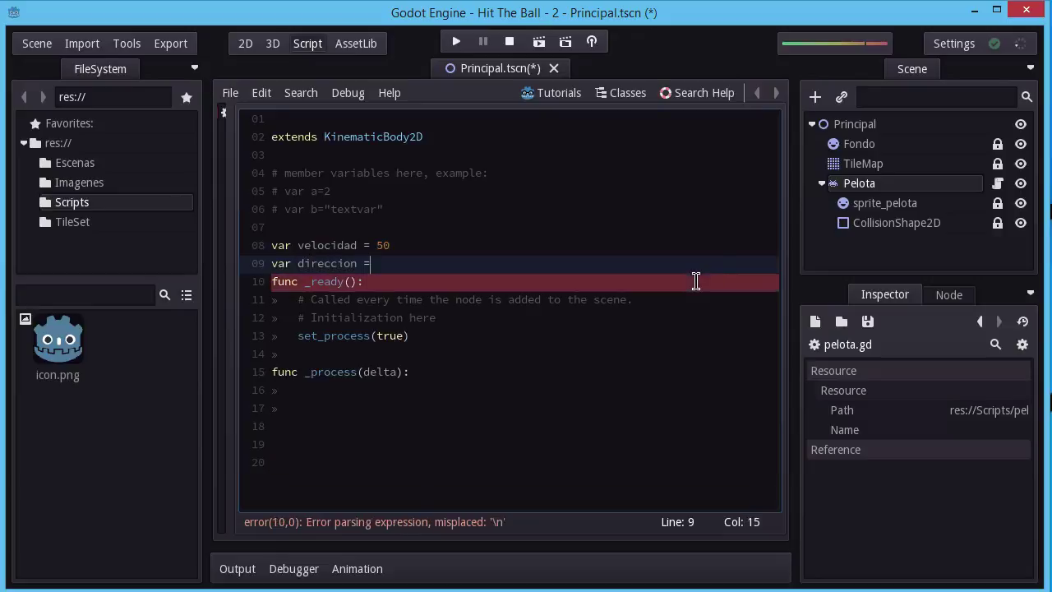
pyautogui.click(847, 124)
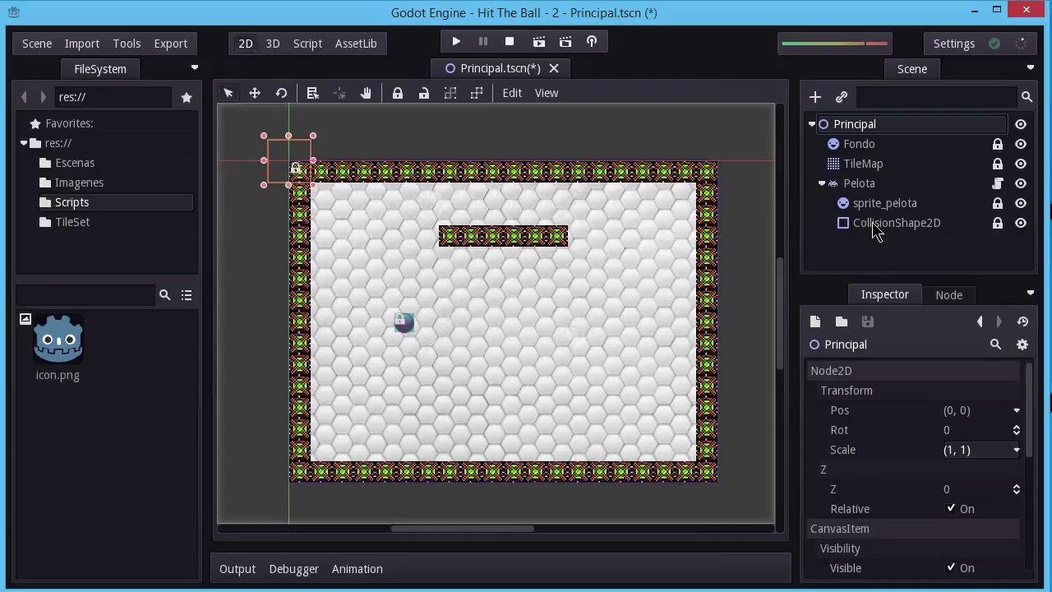
pyautogui.click(997, 184)
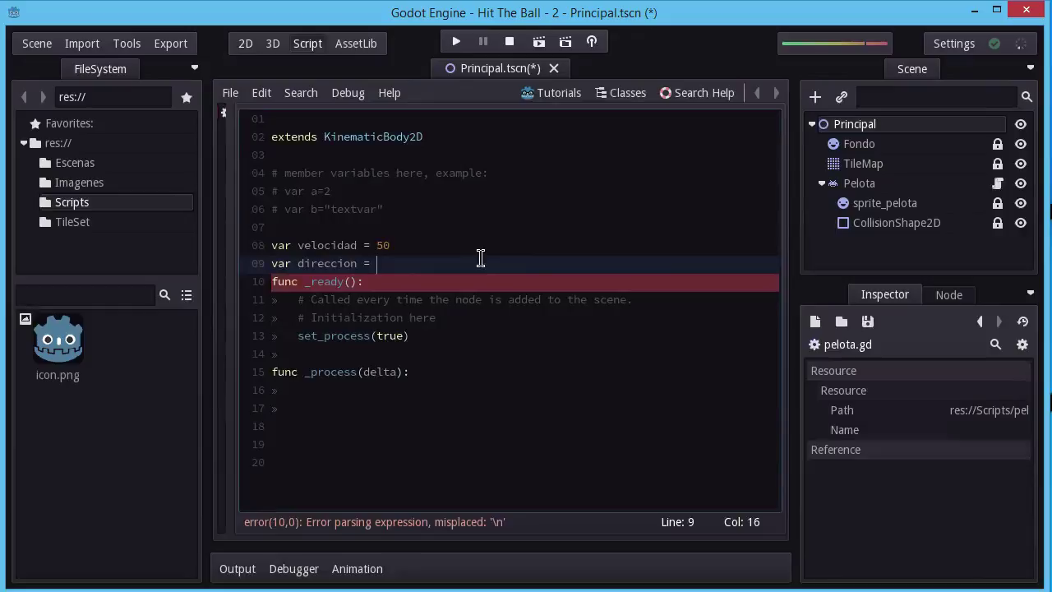
# - Set var direccion to Vector2(1, 1) and add a blank line after it
pyautogui.write('V')
pyautogui.write('ector')
pyautogui.press('Return')
pyautogui.write('(')
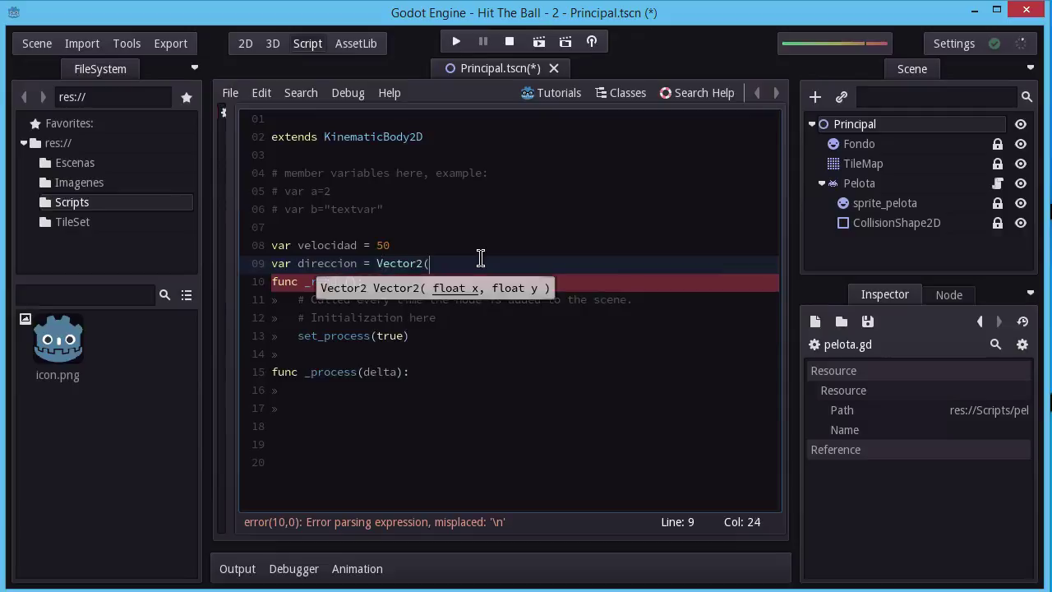
pyautogui.write('1, 1)')
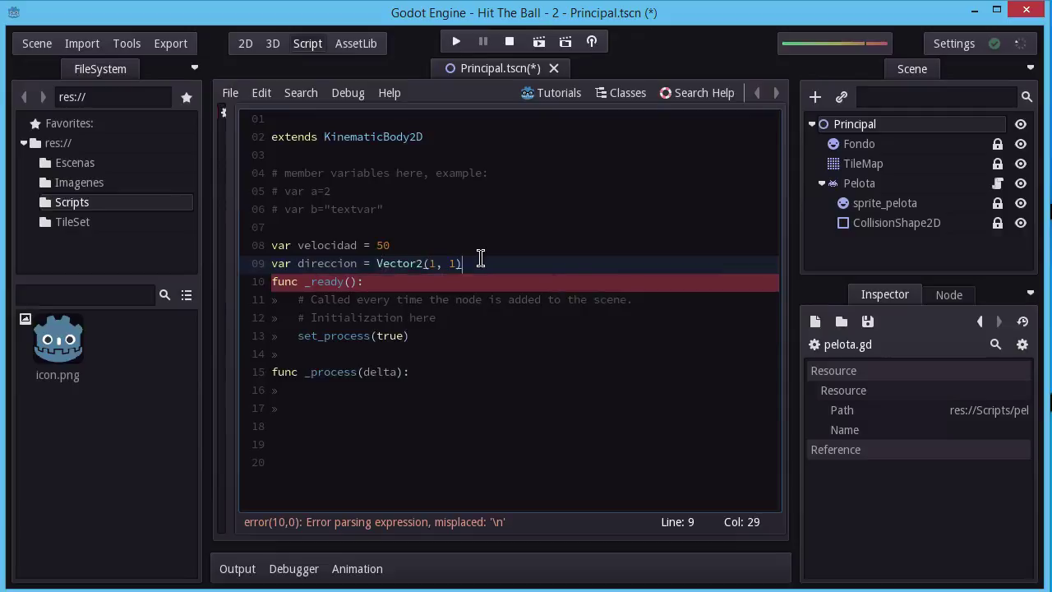
pyautogui.press('Return')
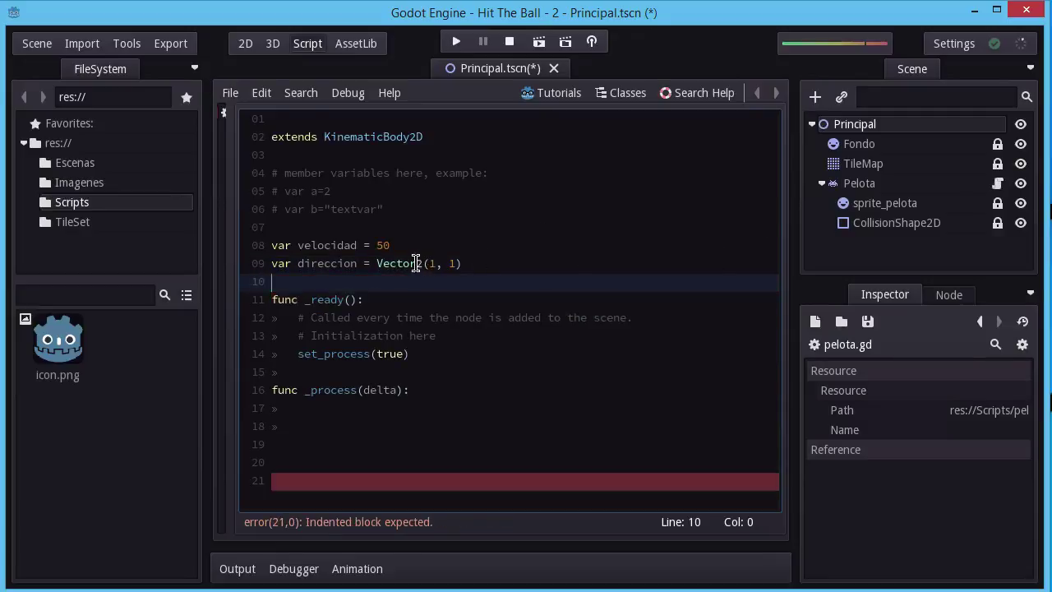
# - Select the x and y components of Vector2(1, 1) in turn
pyautogui.click(433, 263)
pyautogui.hotkey('shift', 'Left')
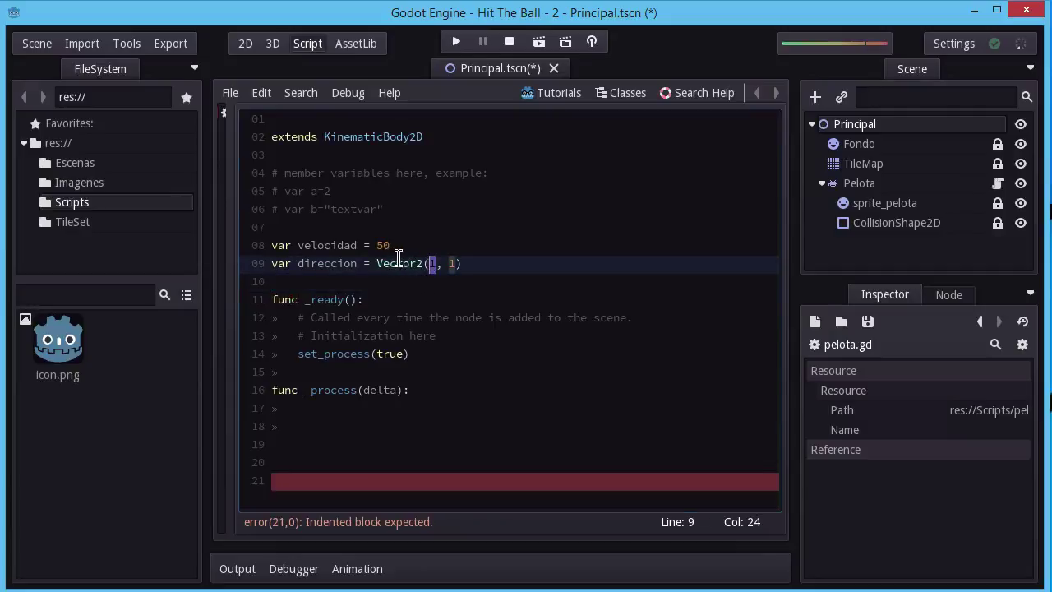
pyautogui.moveTo(449, 263); pyautogui.dragTo(462, 263)
pyautogui.click(427, 263)
pyautogui.click(433, 263)
pyautogui.doubleClick(433, 263)
pyautogui.doubleClick(453, 263)
pyautogui.click(477, 263)
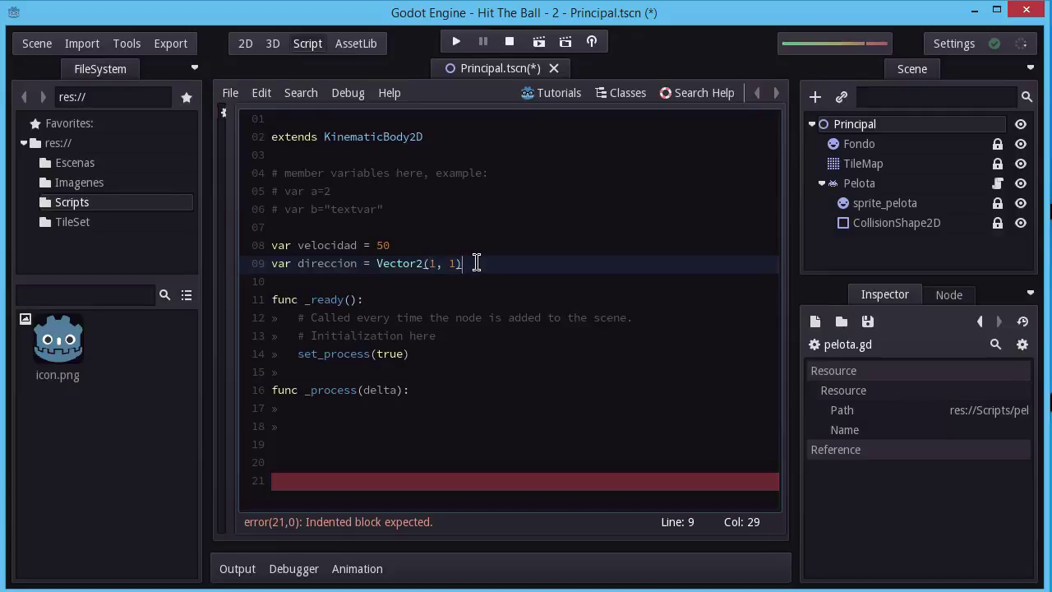
pyautogui.click(427, 263)
# - Try direccion values (1, 0) and (0, 1), then delete the 0 to restore x
pyautogui.press('Right')
pyautogui.press('Right')
pyautogui.press('Right')
pyautogui.press('BackSpace')
pyautogui.write('0')
pyautogui.click(435, 256)
pyautogui.press('BackSpace')
pyautogui.write('0')
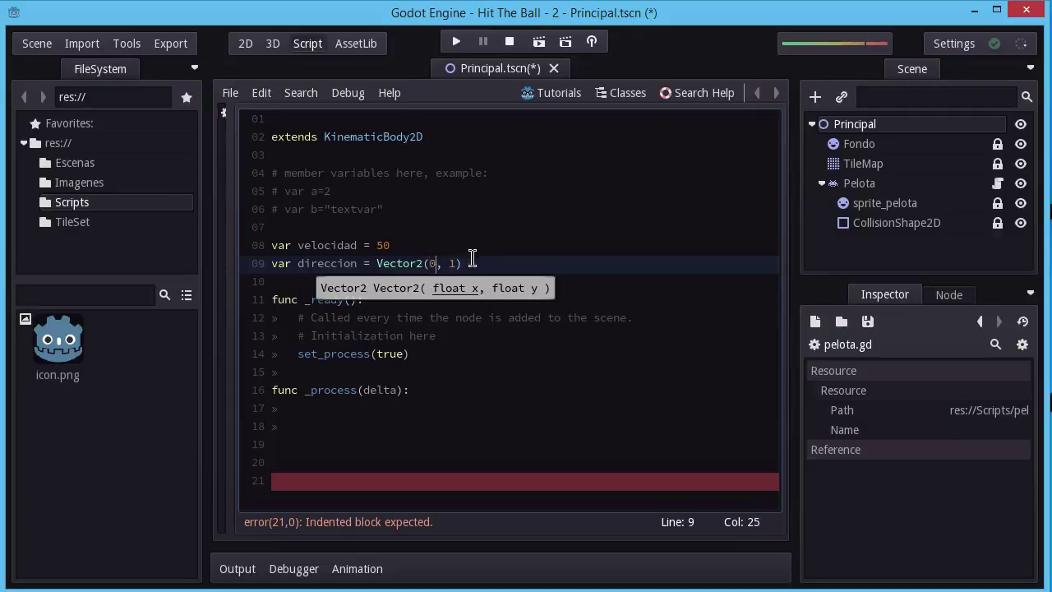
pyautogui.click(451, 263)
pyautogui.press('End')
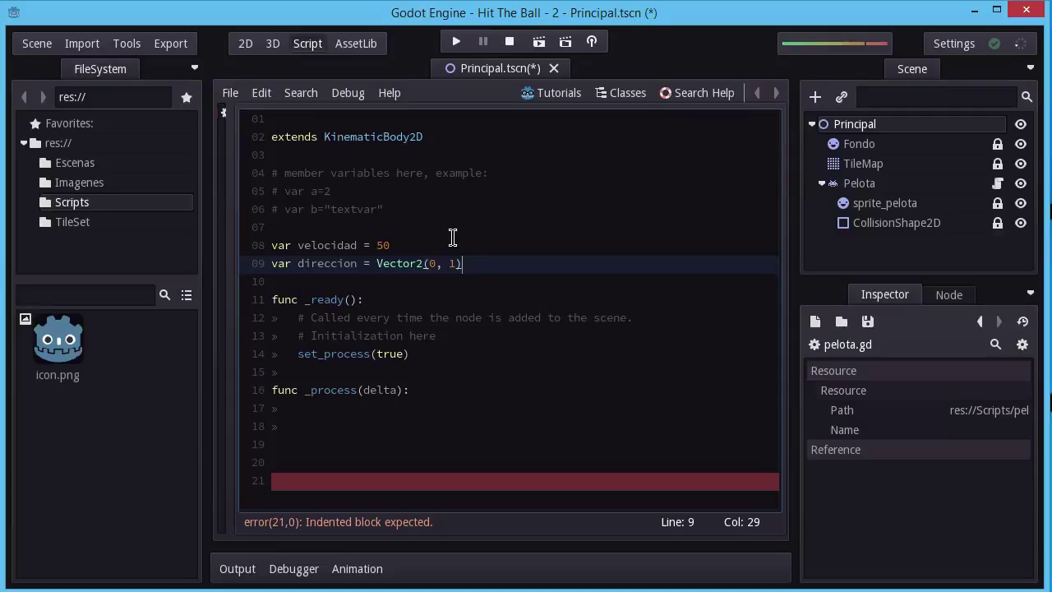
pyautogui.press('BackSpace')
# - Restore direccion to (1, 1) and add var movimiento = direccion * velocidad * delta in _process
pyautogui.write('1')
pyautogui.click(479, 353)
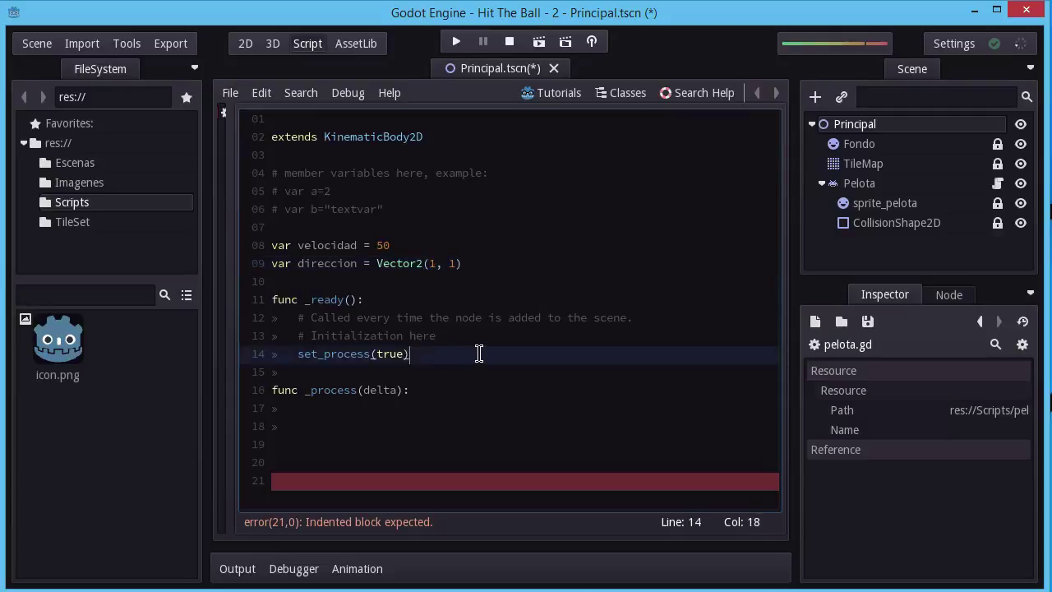
pyautogui.press('Down')
pyautogui.press('Down')
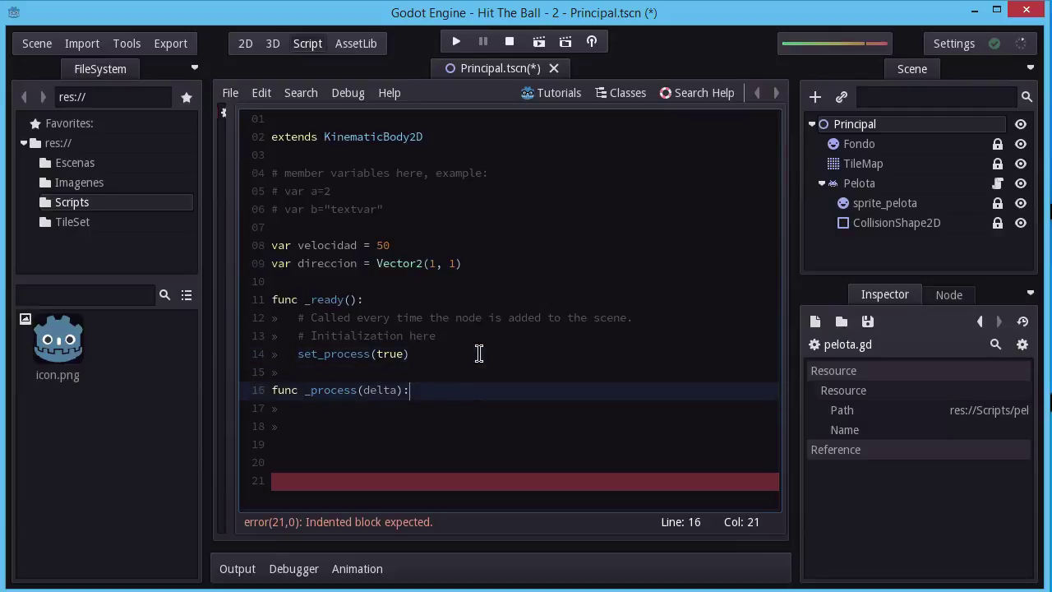
pyautogui.press('Down')
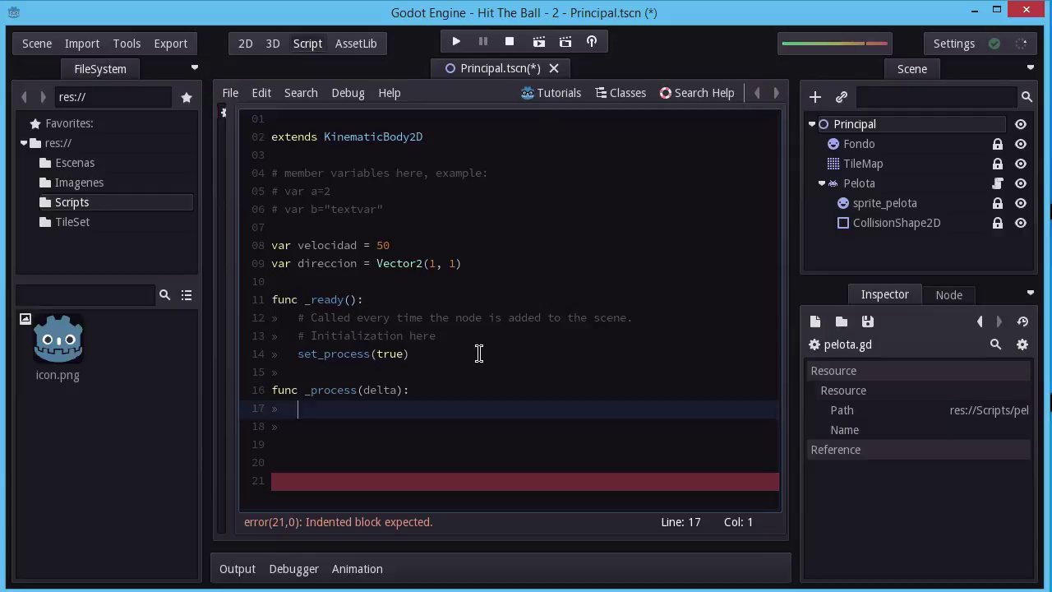
pyautogui.press('Return')
pyautogui.write('movi')
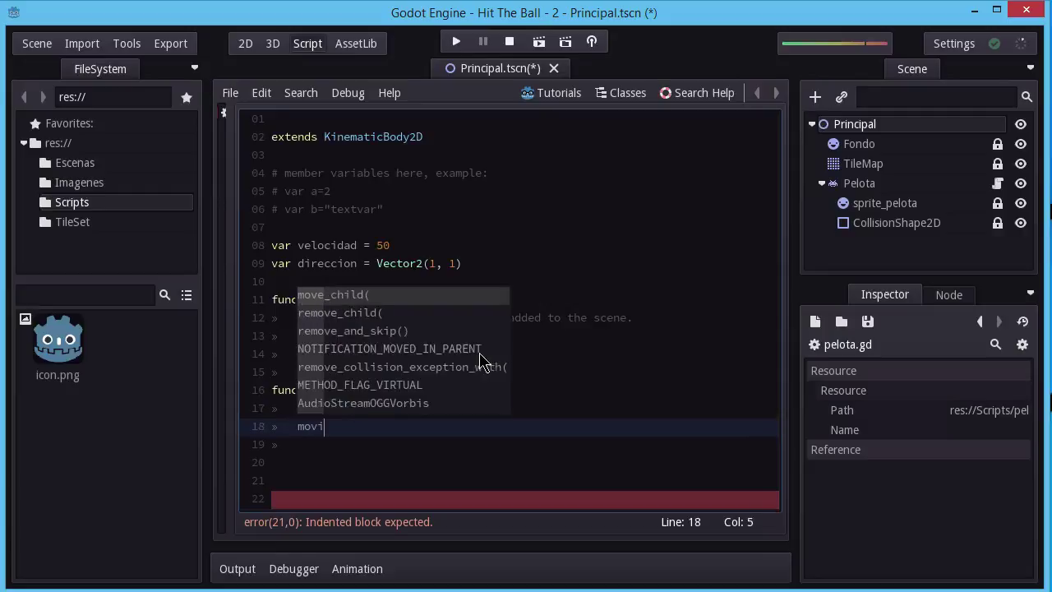
pyautogui.write('mien')
pyautogui.press('BackSpace')
pyautogui.press('BackSpace')
pyautogui.press('BackSpace')
pyautogui.press('BackSpace')
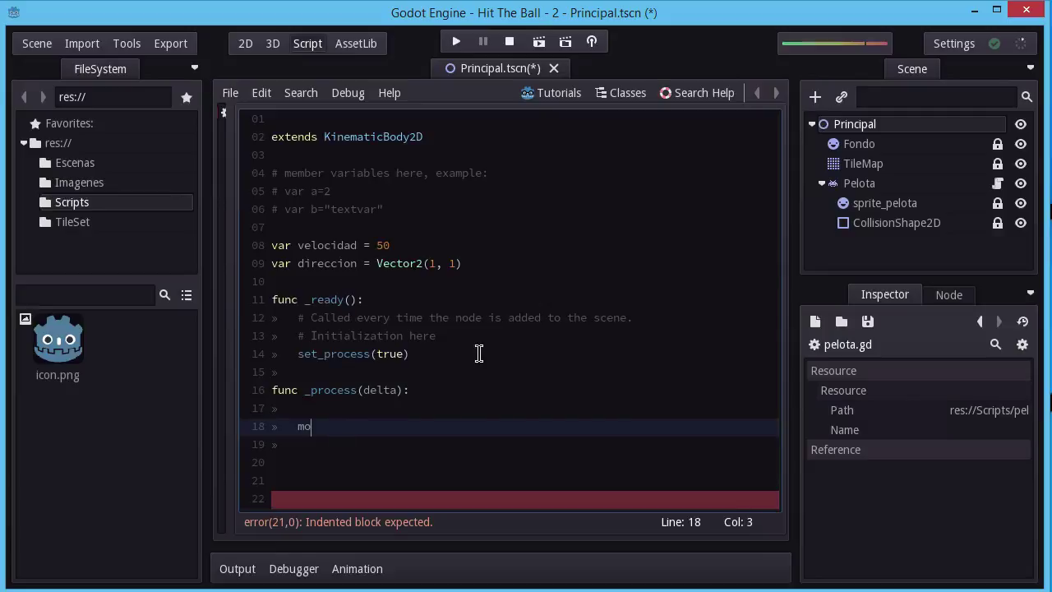
pyautogui.press('BackSpace')
pyautogui.press('BackSpace')
pyautogui.write('var movi')
pyautogui.write('miento = ')
pyautogui.write('direcc')
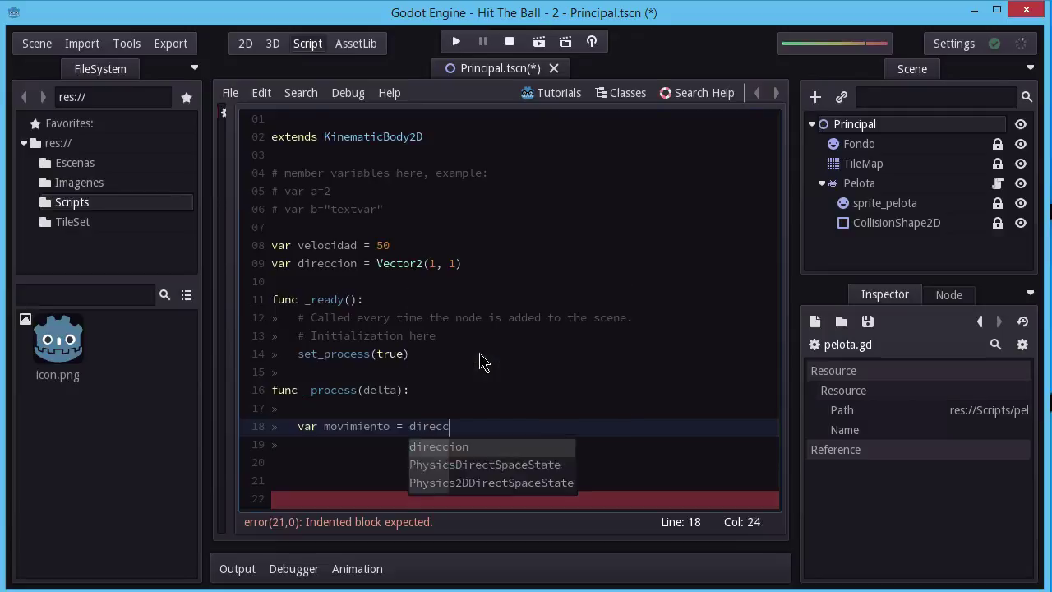
pyautogui.write('ion * ')
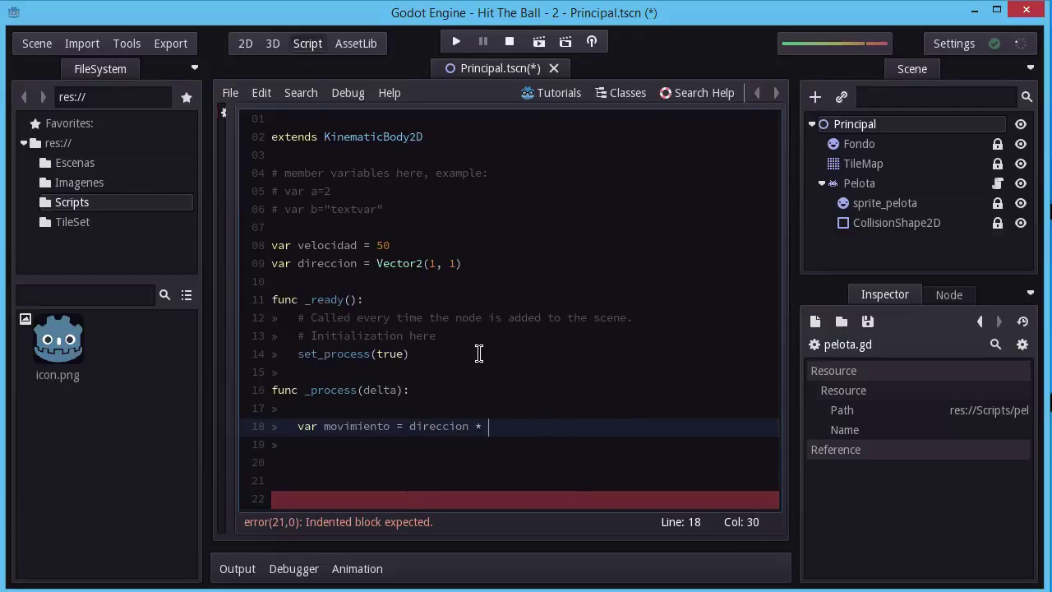
pyautogui.write('velocidad ')
pyautogui.write('*')
pyautogui.moveTo(365, 389); pyautogui.dragTo(398, 390)
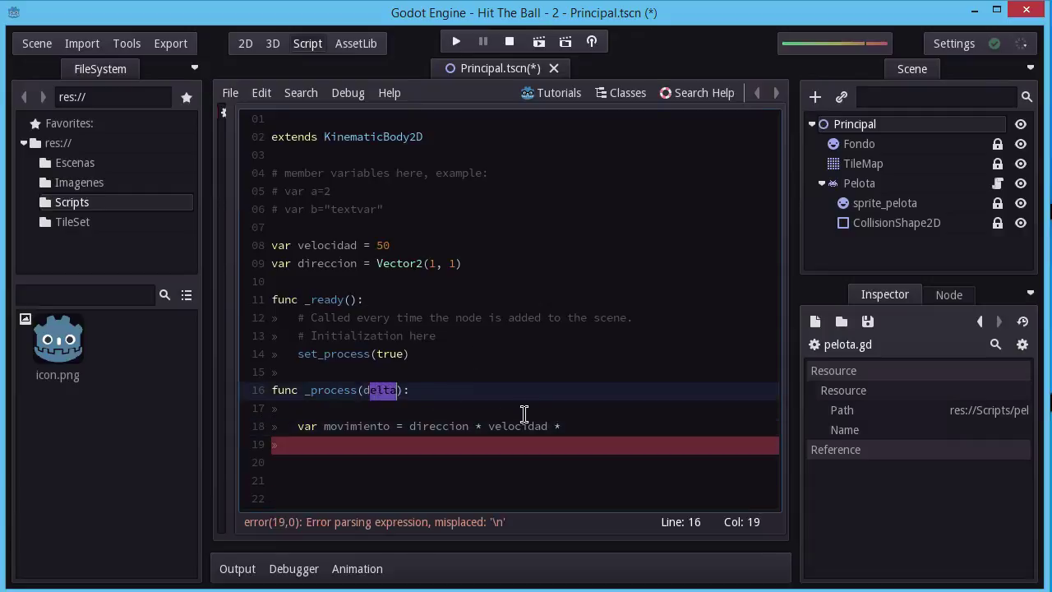
pyautogui.click(579, 418)
pyautogui.write('delta')
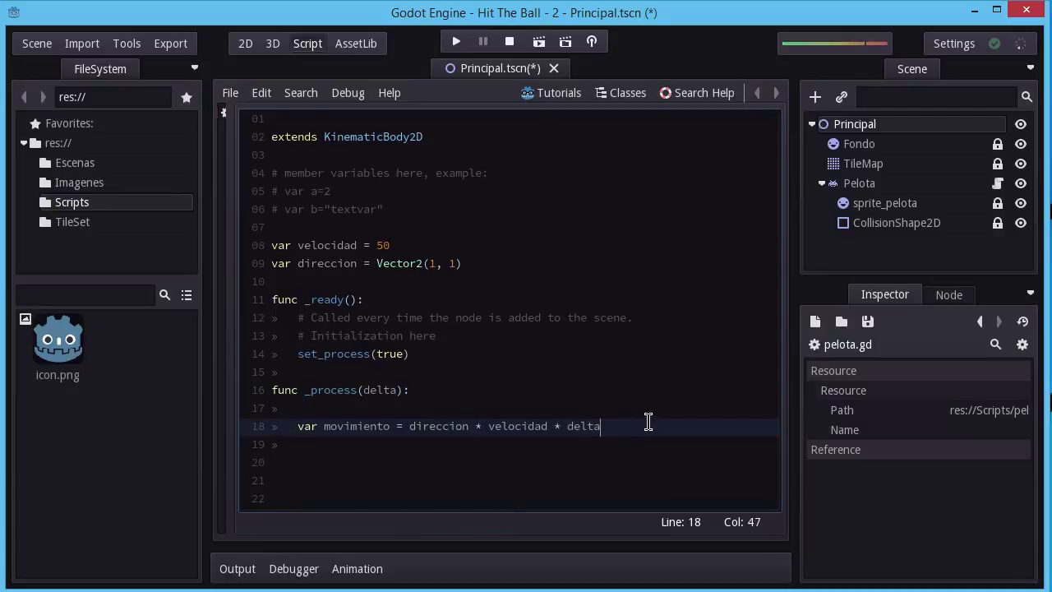
# - Save and test-run the scene, close the game window, then add blank lines below movimiento
pyautogui.click(457, 42)
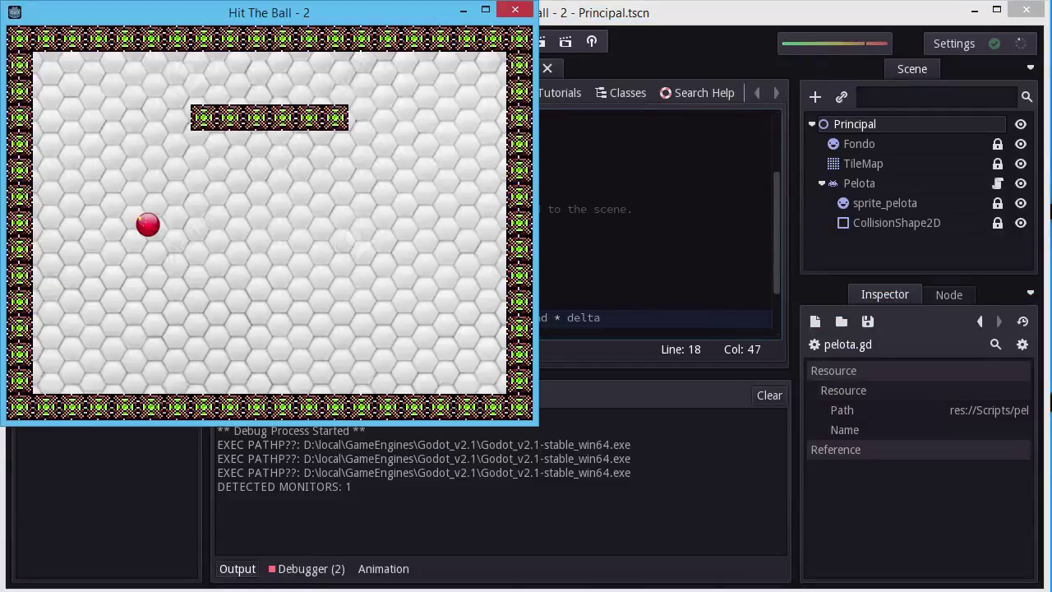
pyautogui.click(514, 9)
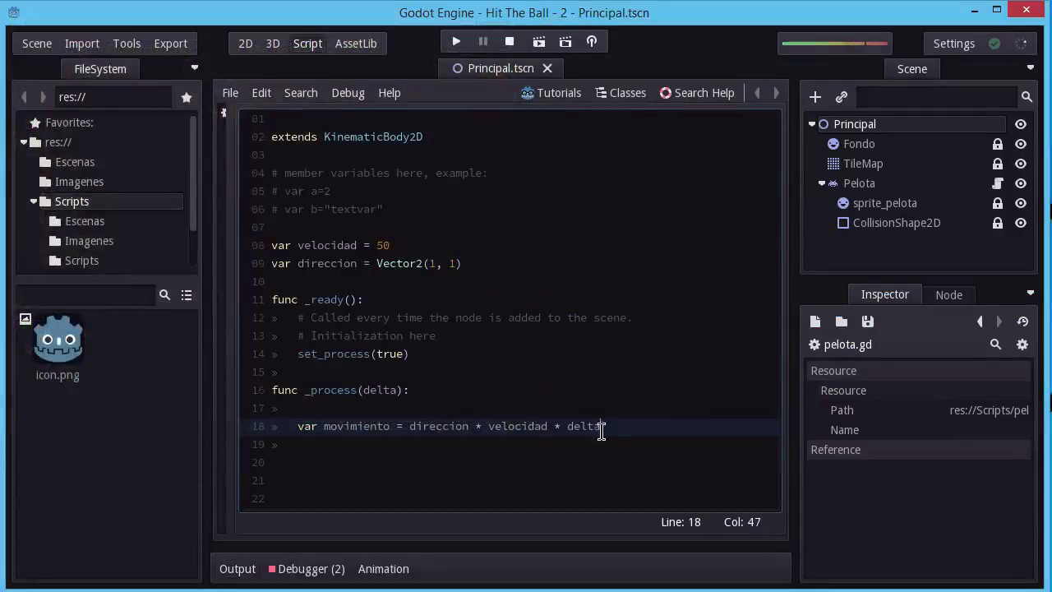
pyautogui.press('Return')
pyautogui.press('Return')
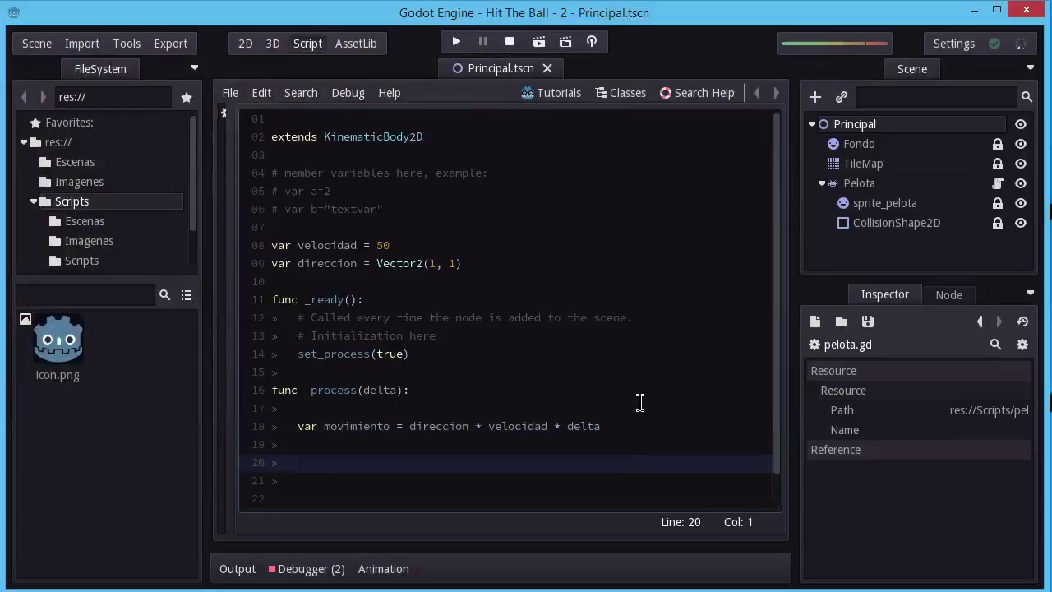
pyautogui.doubleClick(322, 428)
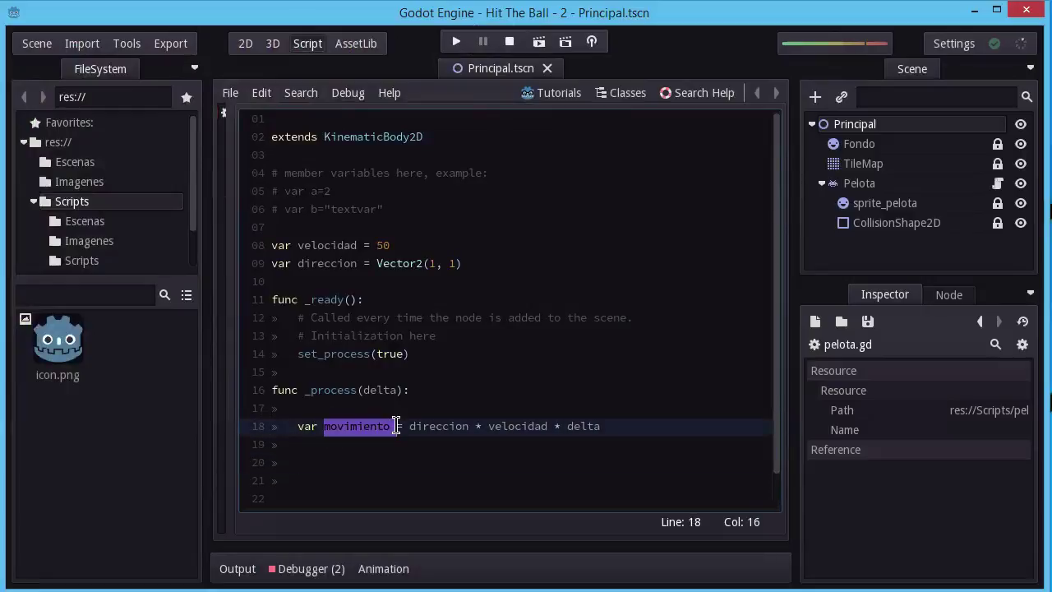
pyautogui.click(325, 466)
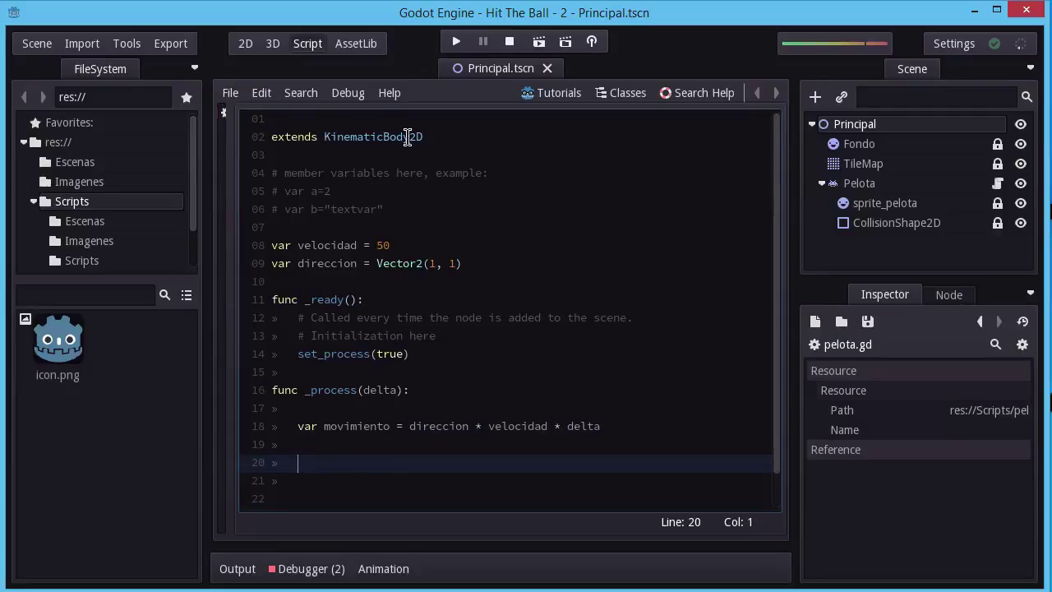
# - Write move(movimiento) on line 20 using autocomplete for both names
pyautogui.write('move')
pyautogui.press('Return')
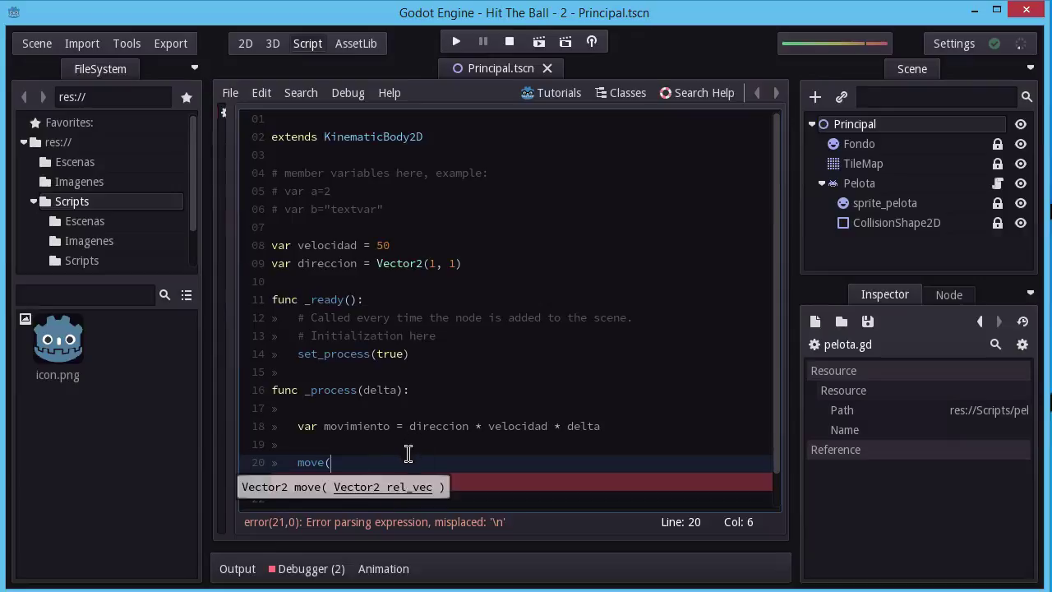
pyautogui.moveTo(323, 426); pyautogui.dragTo(391, 426)
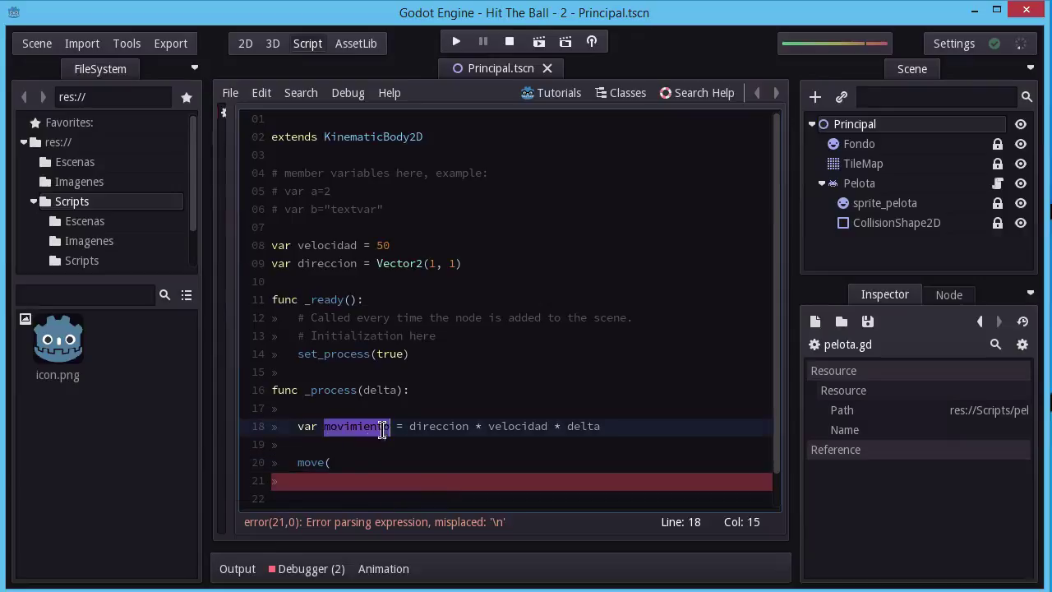
pyautogui.click(350, 462)
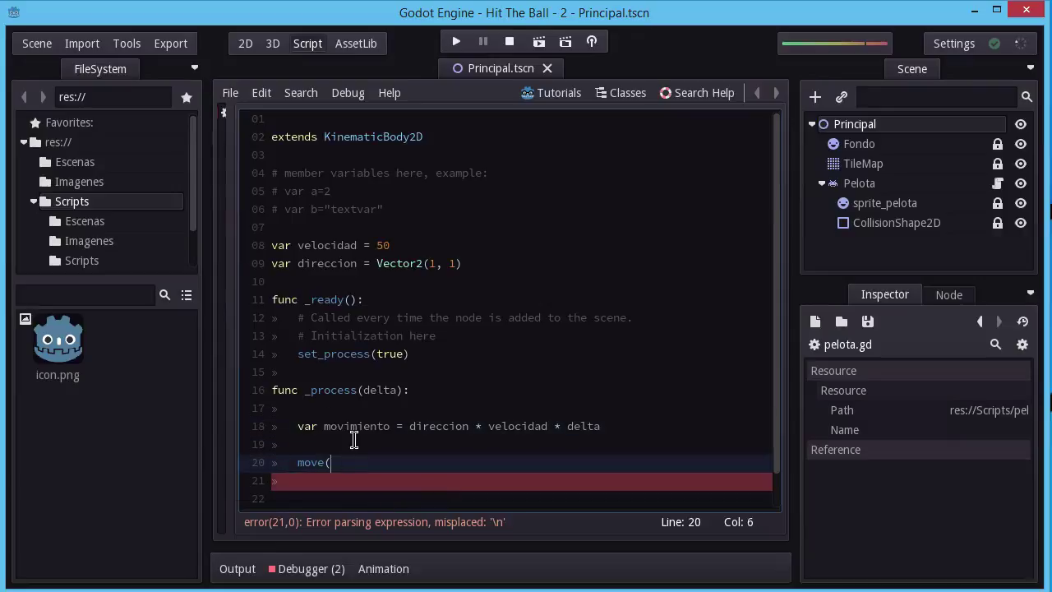
pyautogui.write('moviem')
pyautogui.press('BackSpace')
pyautogui.press('BackSpace')
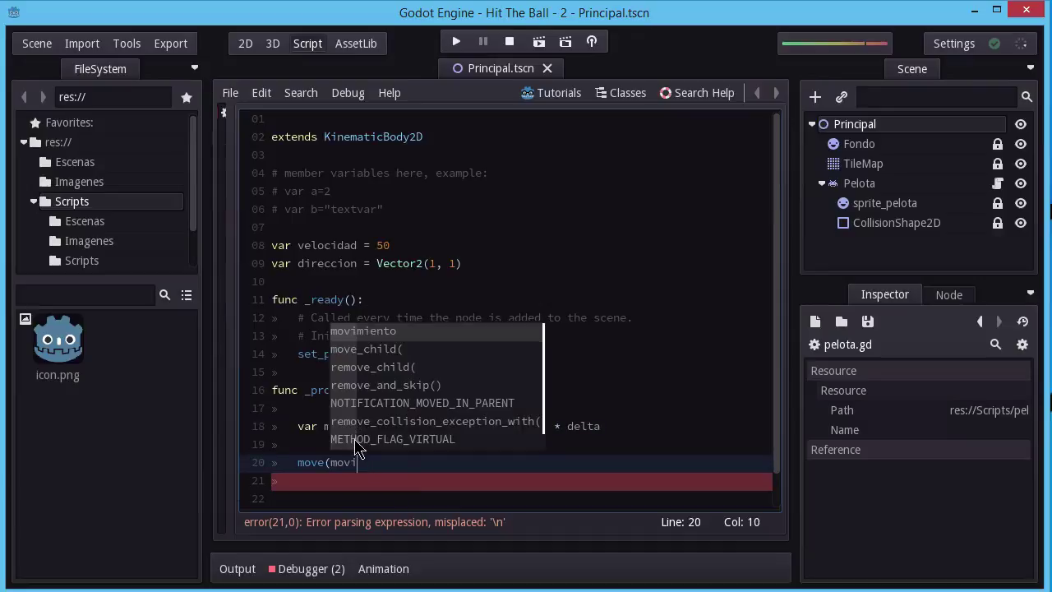
pyautogui.press('Return')
pyautogui.write(')')
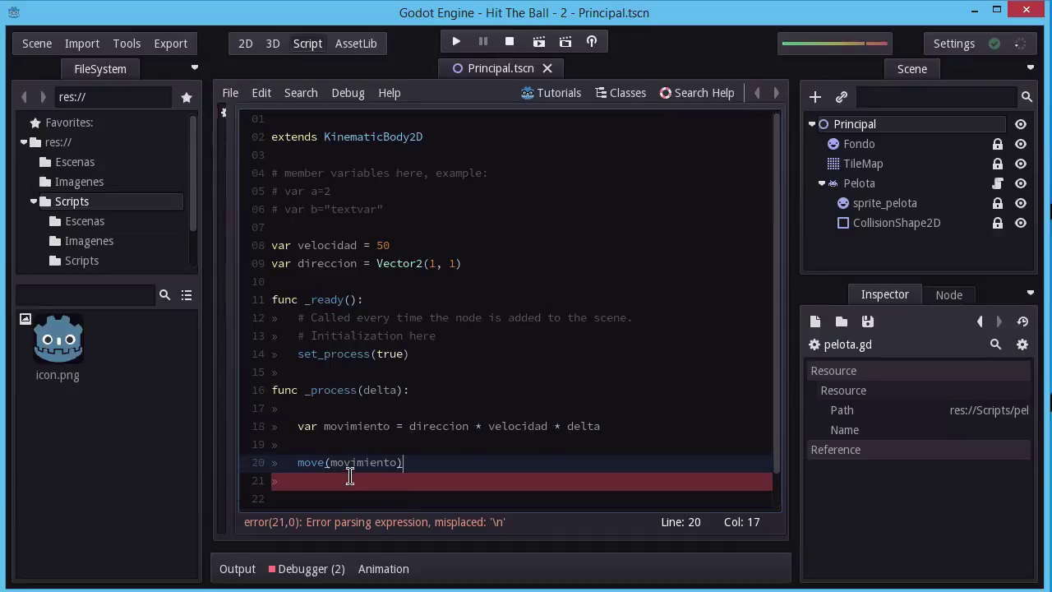
pyautogui.click(337, 462)
pyautogui.click(429, 425)
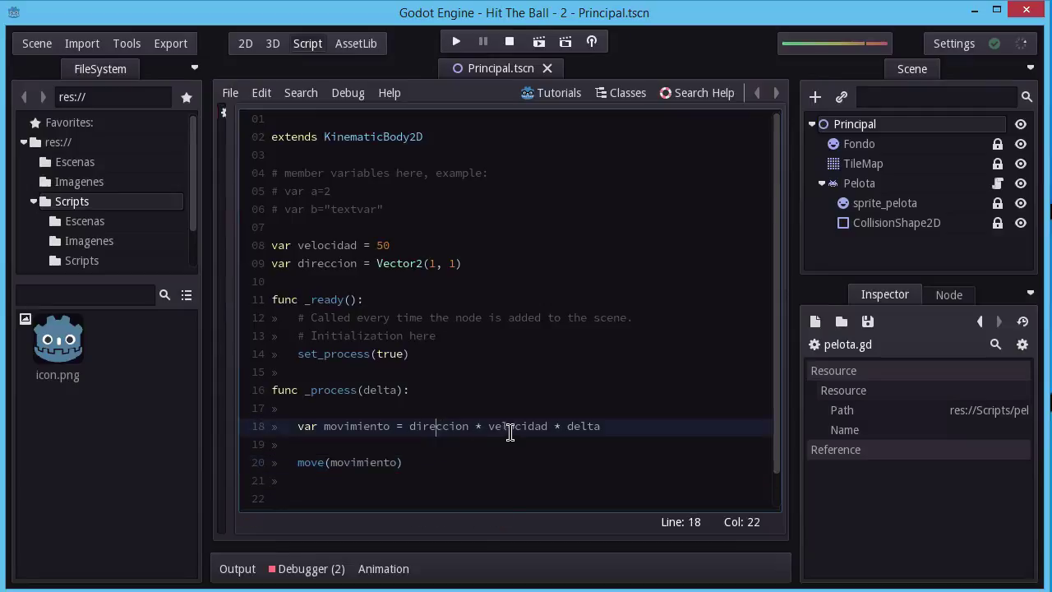
pyautogui.click(507, 426)
pyautogui.click(579, 426)
pyautogui.click(457, 42)
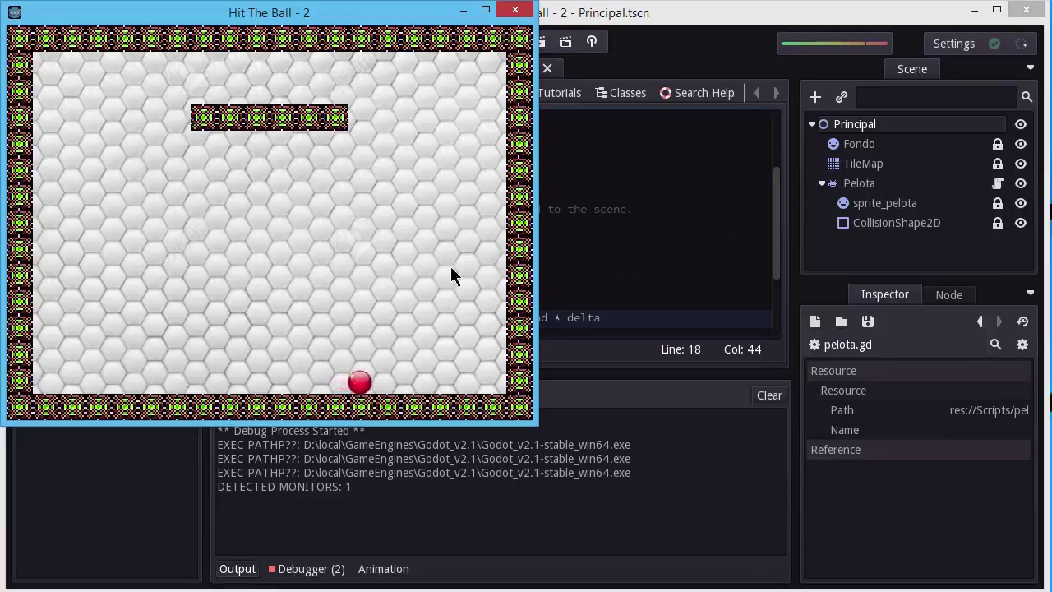
pyautogui.click(514, 9)
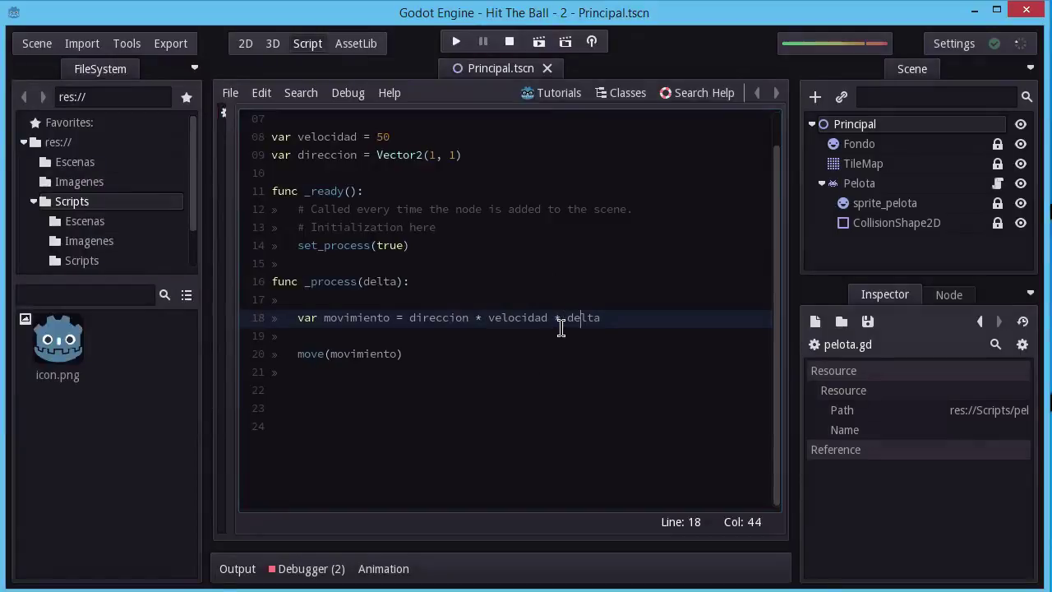
pyautogui.click(865, 206)
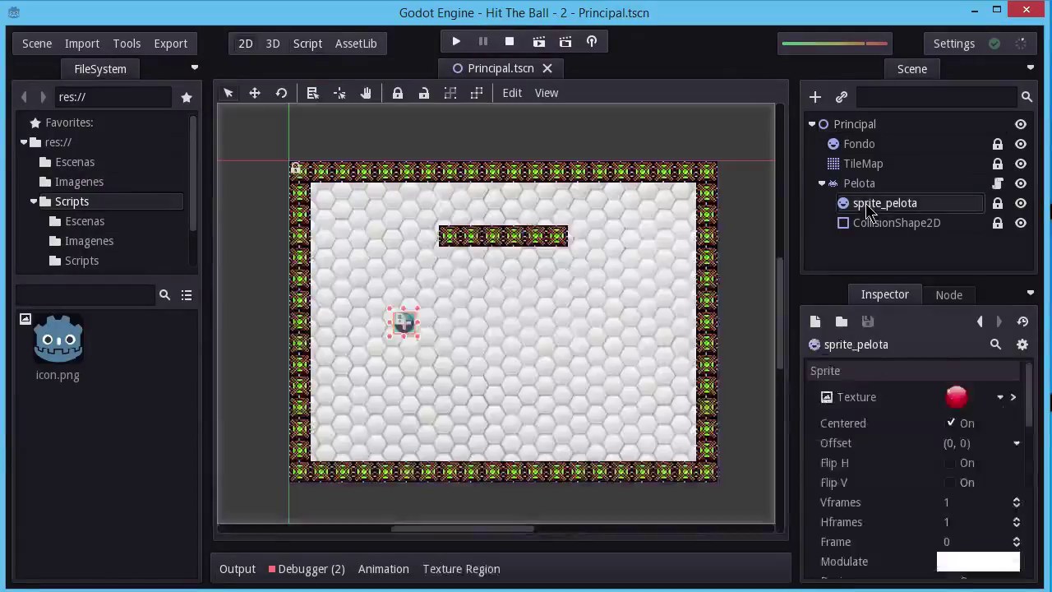
pyautogui.click(861, 184)
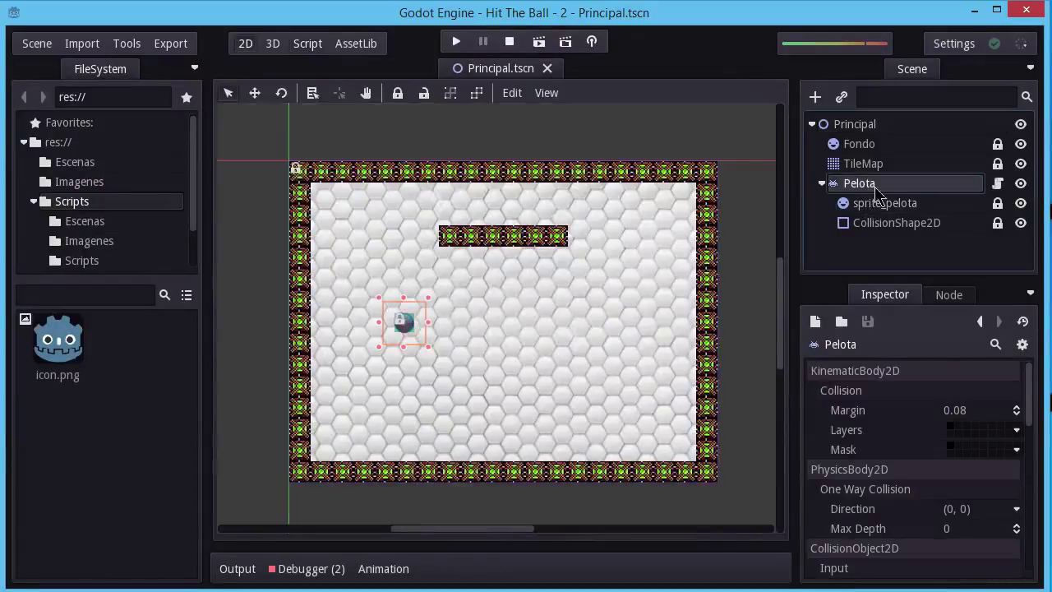
pyautogui.click(894, 224)
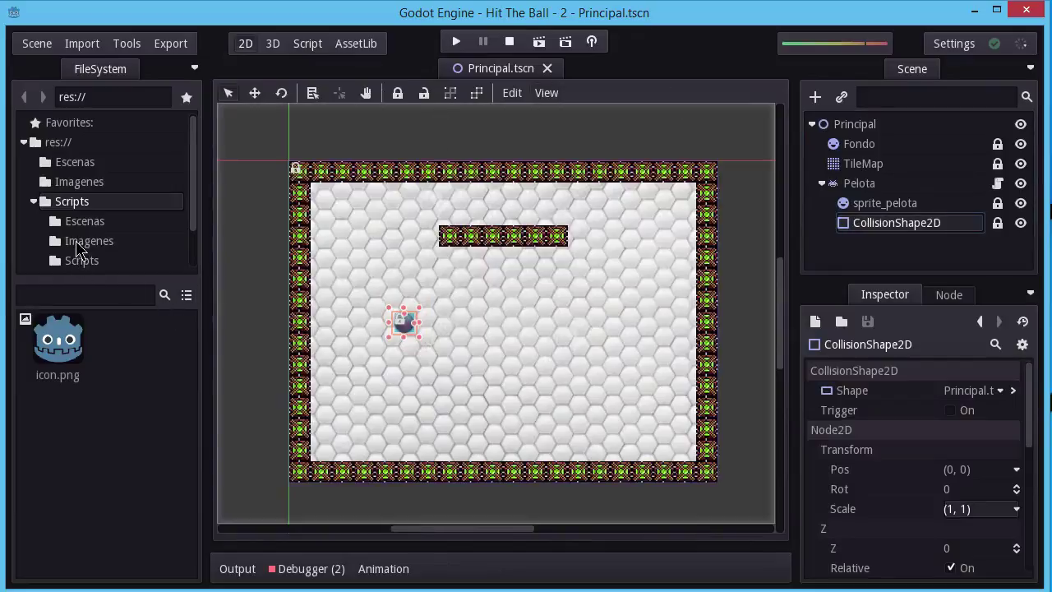
pyautogui.click(82, 221)
pyautogui.click(137, 364)
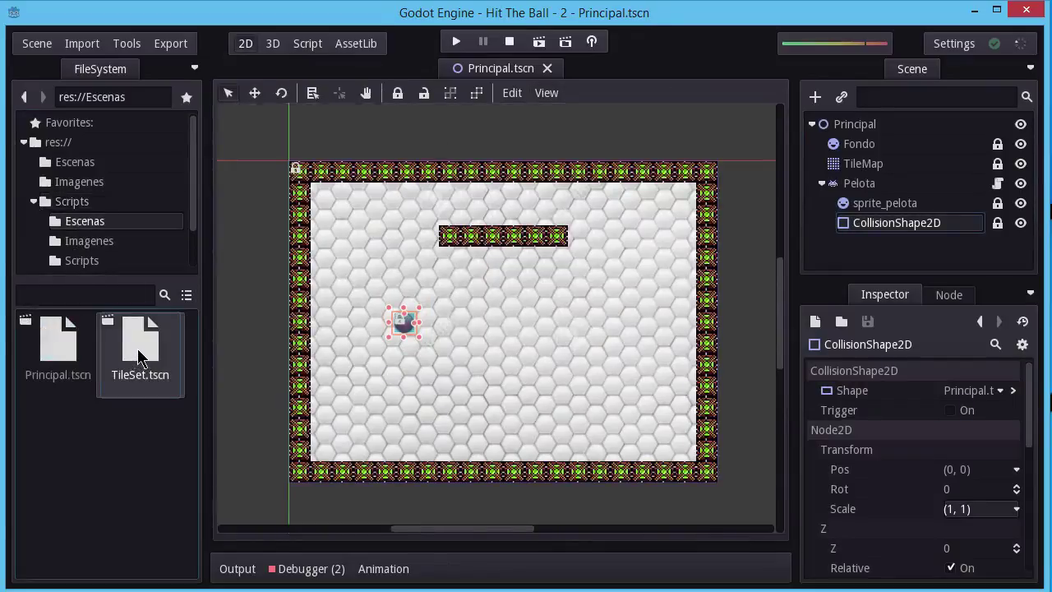
pyautogui.doubleClick(139, 359)
pyautogui.click(873, 164)
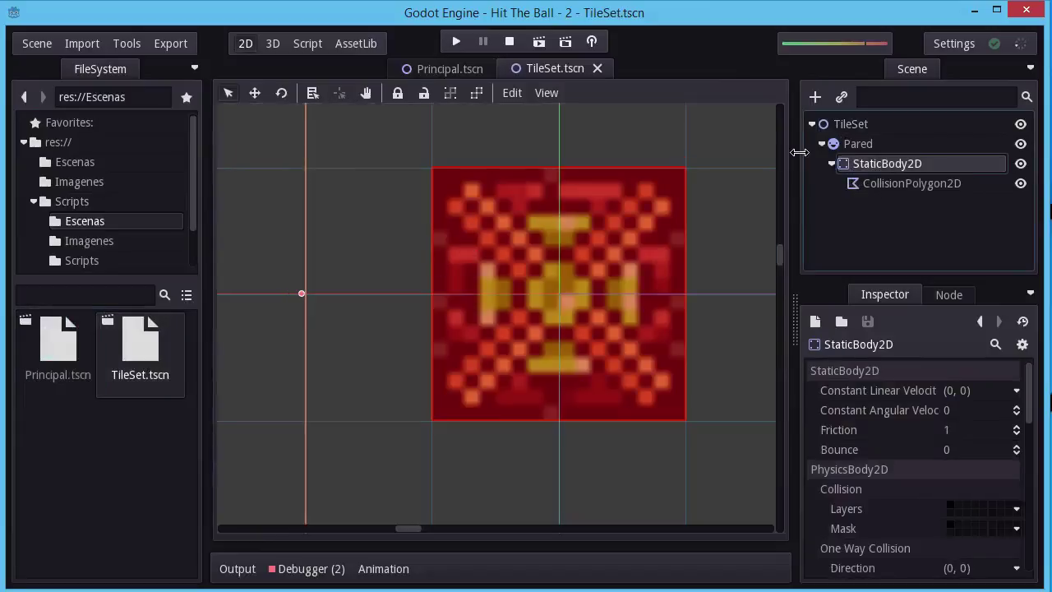
pyautogui.click(598, 68)
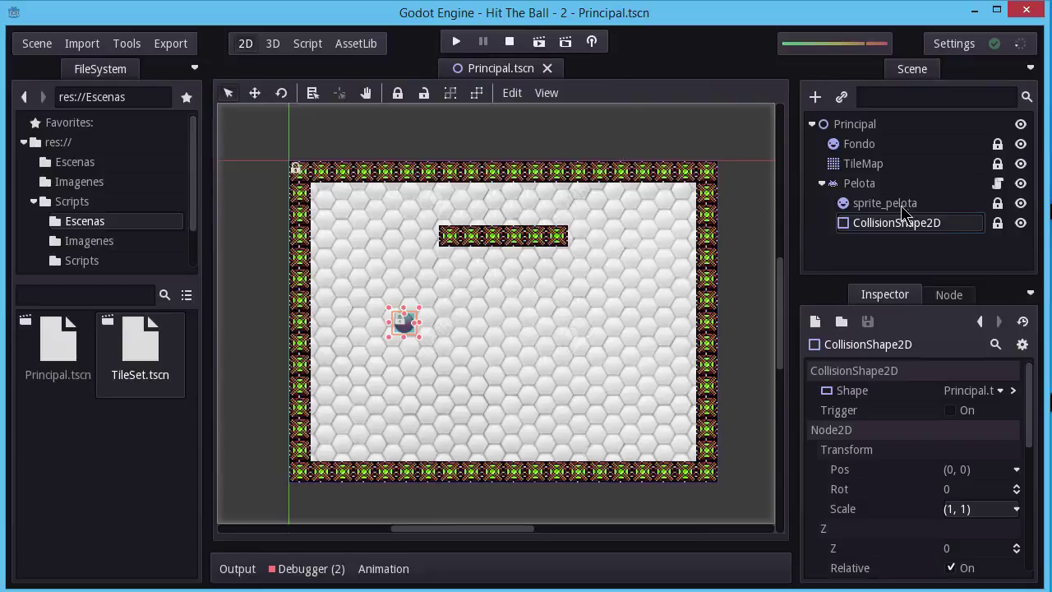
pyautogui.click(997, 184)
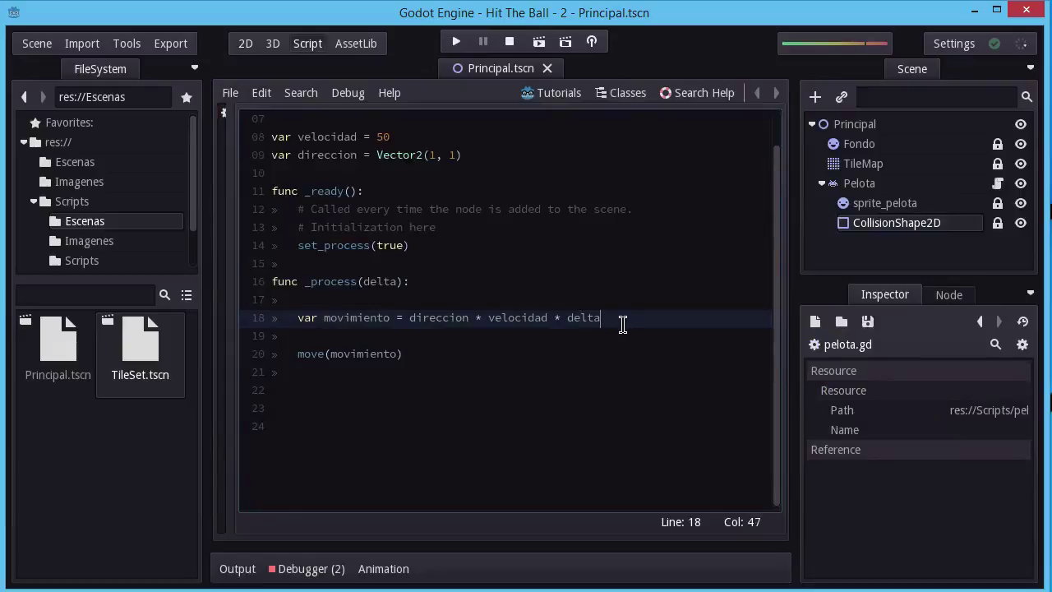
# - Add var normal = get_collision_normal() on a new line, then switch to the Chrome PDF
pyautogui.press('Return')
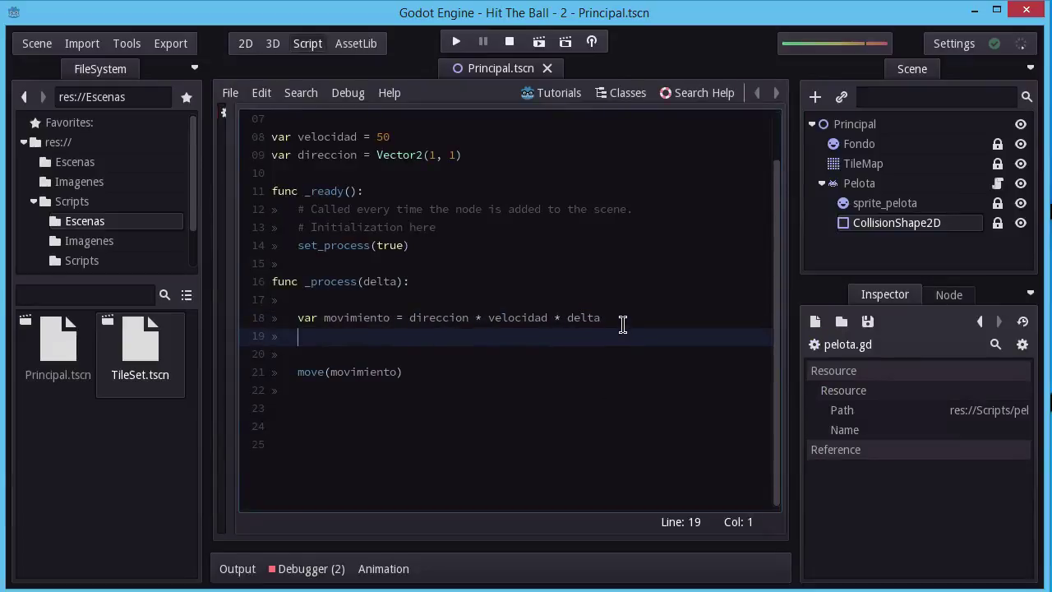
pyautogui.press('Return')
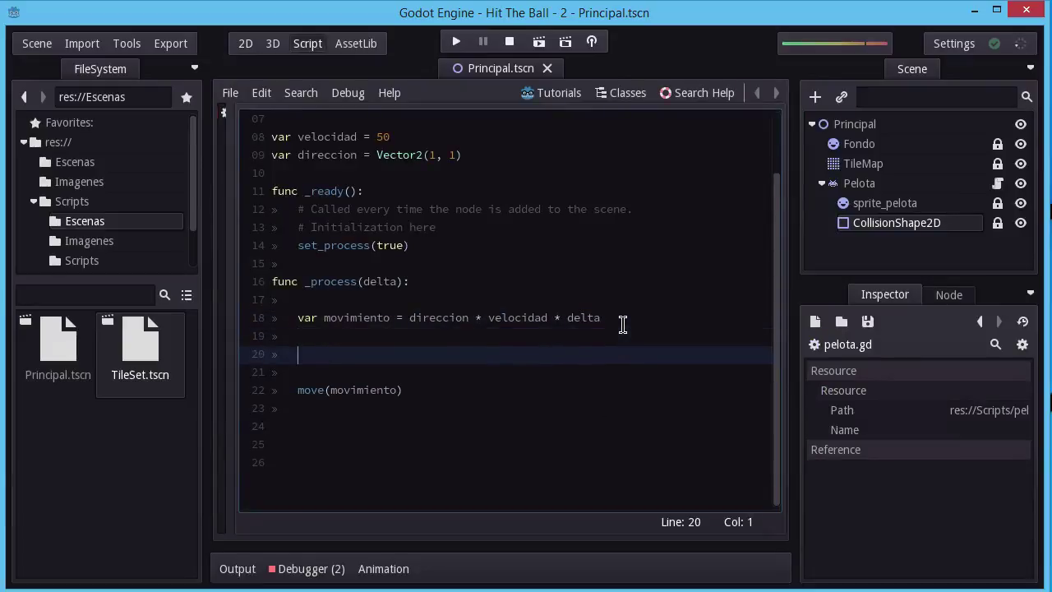
pyautogui.write('var ')
pyautogui.write('etnor')
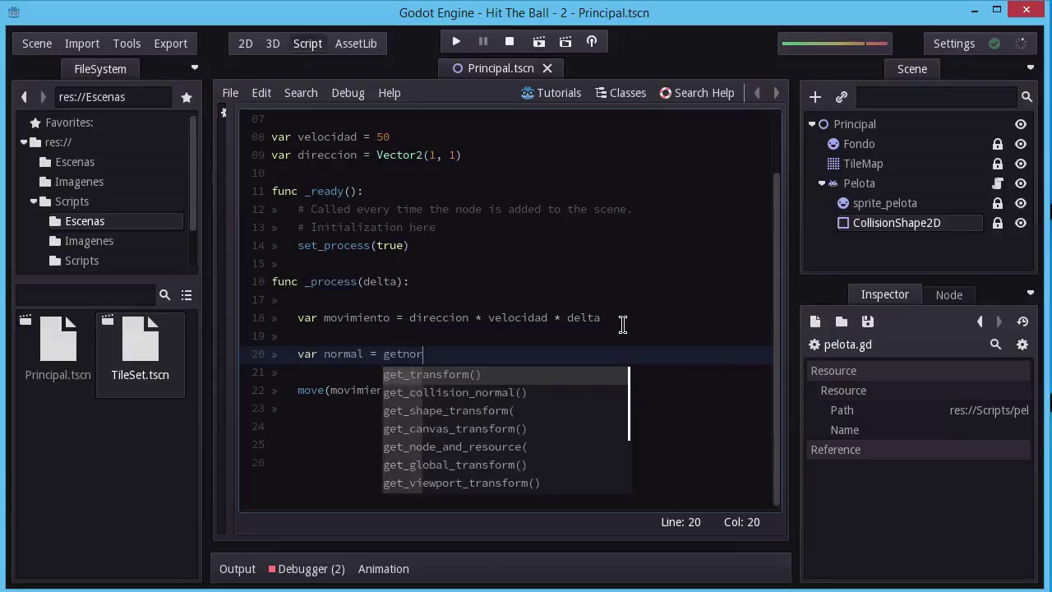
pyautogui.write('rma')
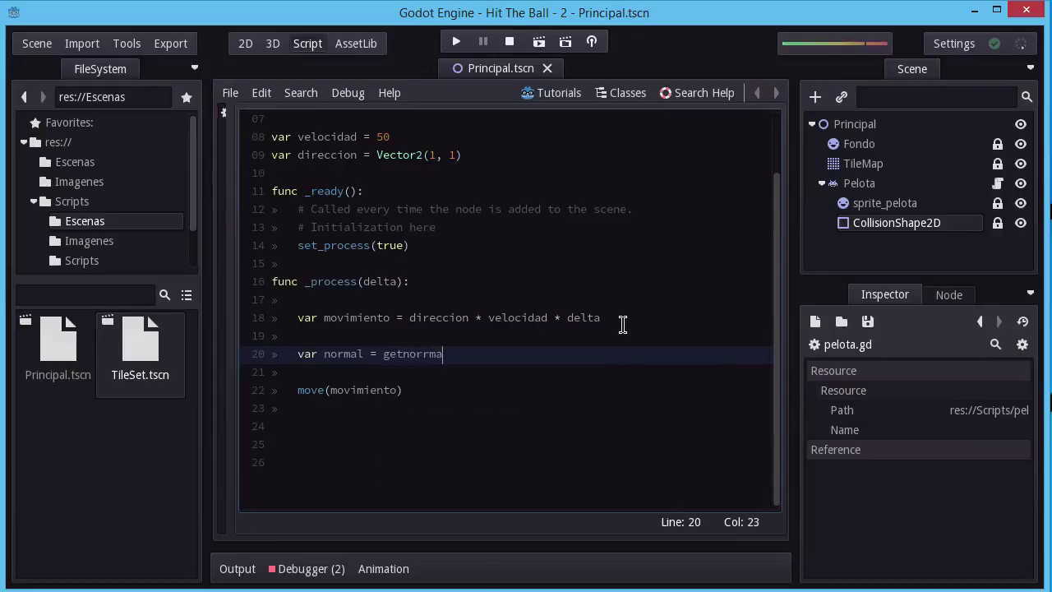
pyautogui.write('_')
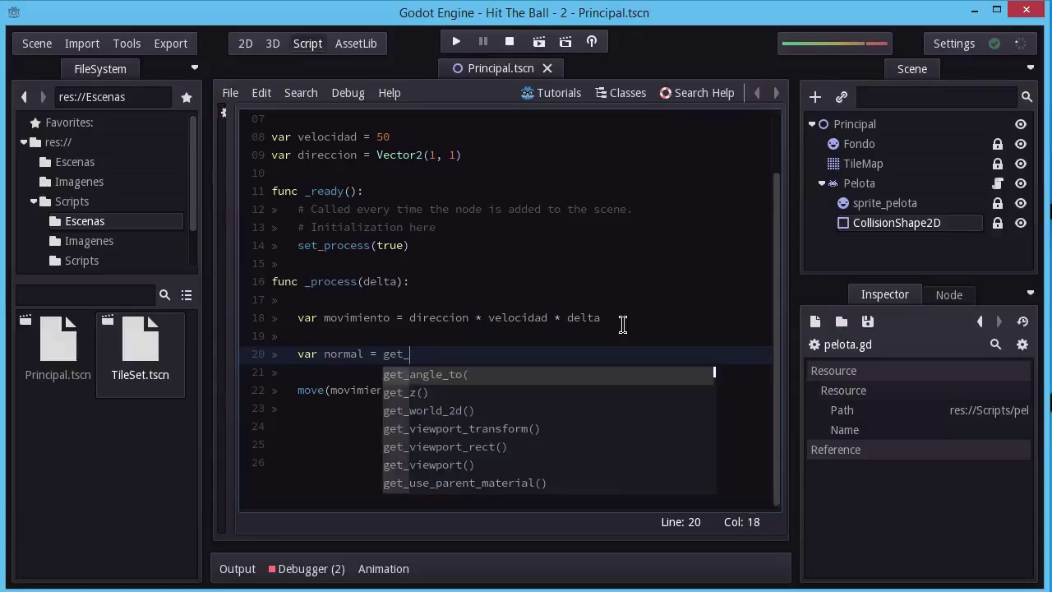
pyautogui.write('normal')
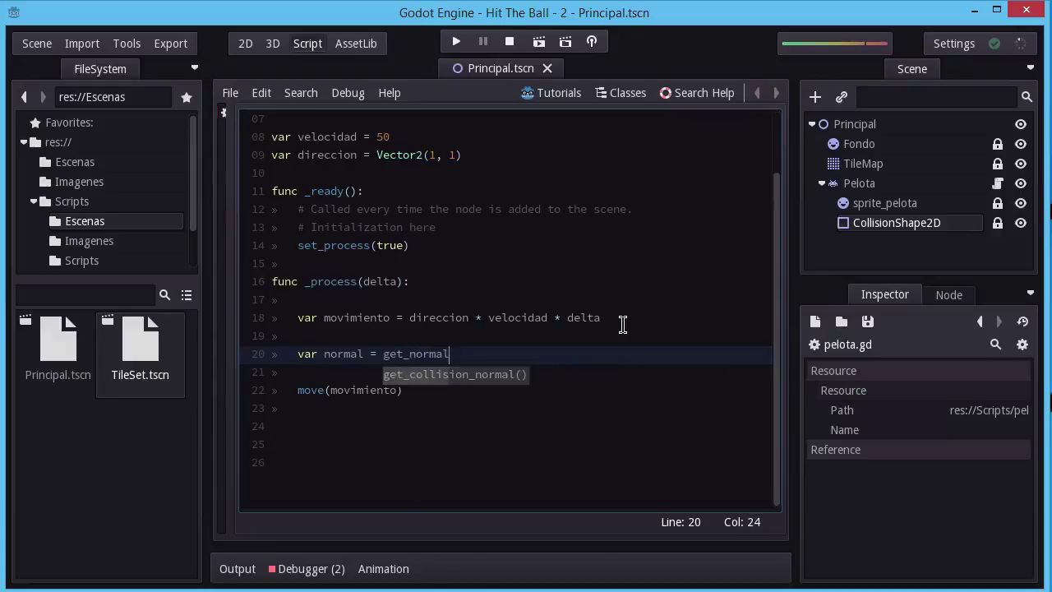
pyautogui.press('Return')
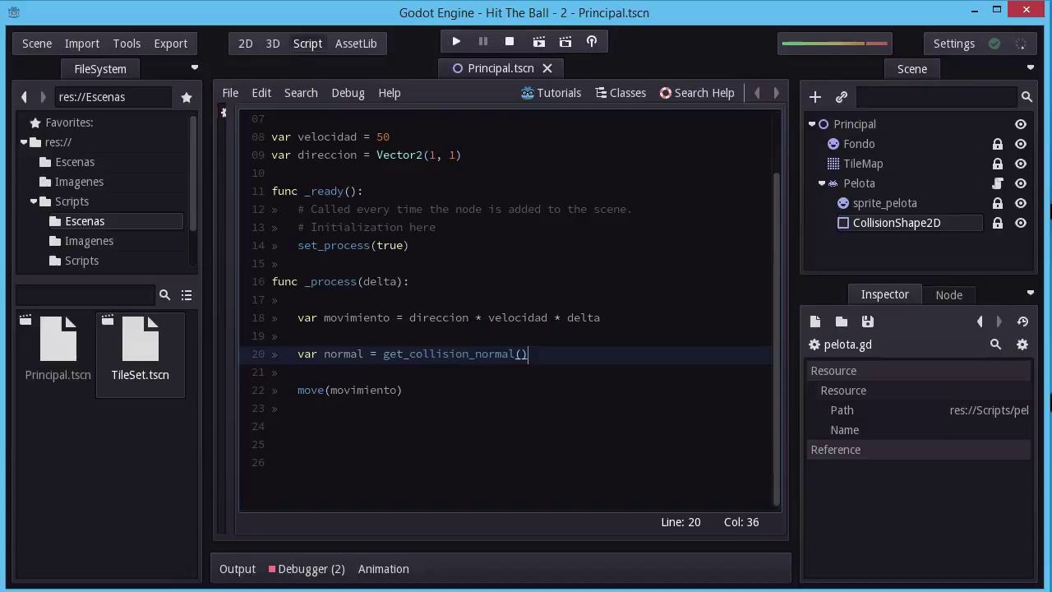
pyautogui.hotkey('alt', 'Tab')
# - In a maximized Chrome, search Google Images for collision_normal in a new tab, then minimize Chrome
pyautogui.doubleClick(509, 50)
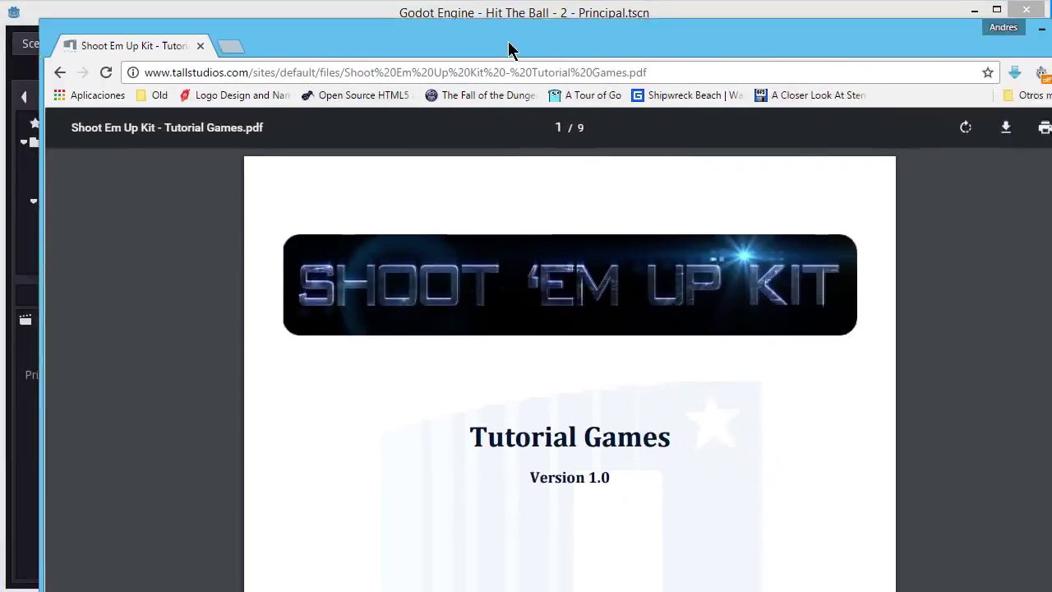
pyautogui.click(207, 41)
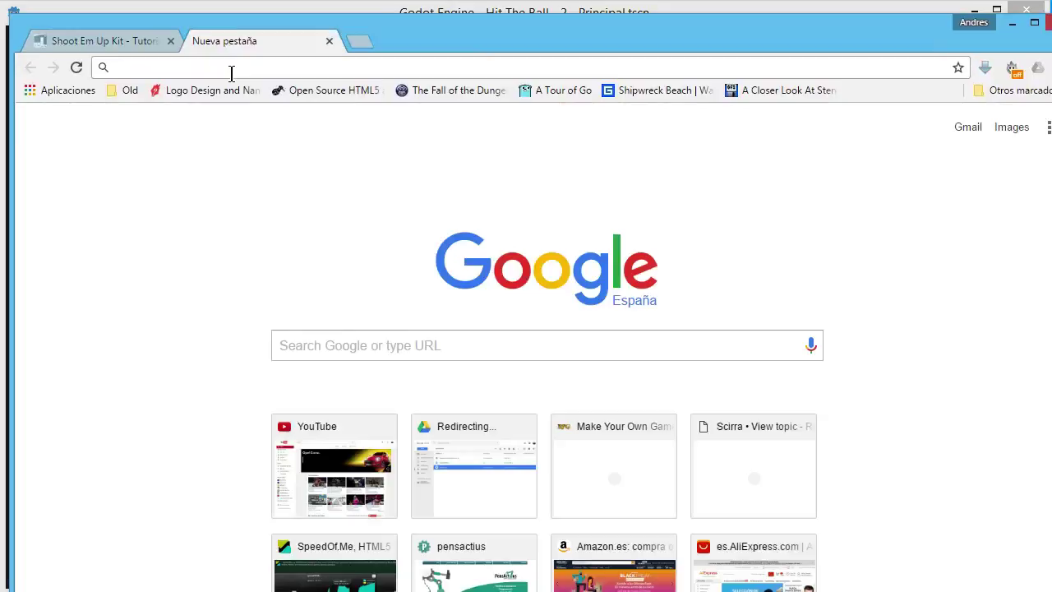
pyautogui.write('collision_norm')
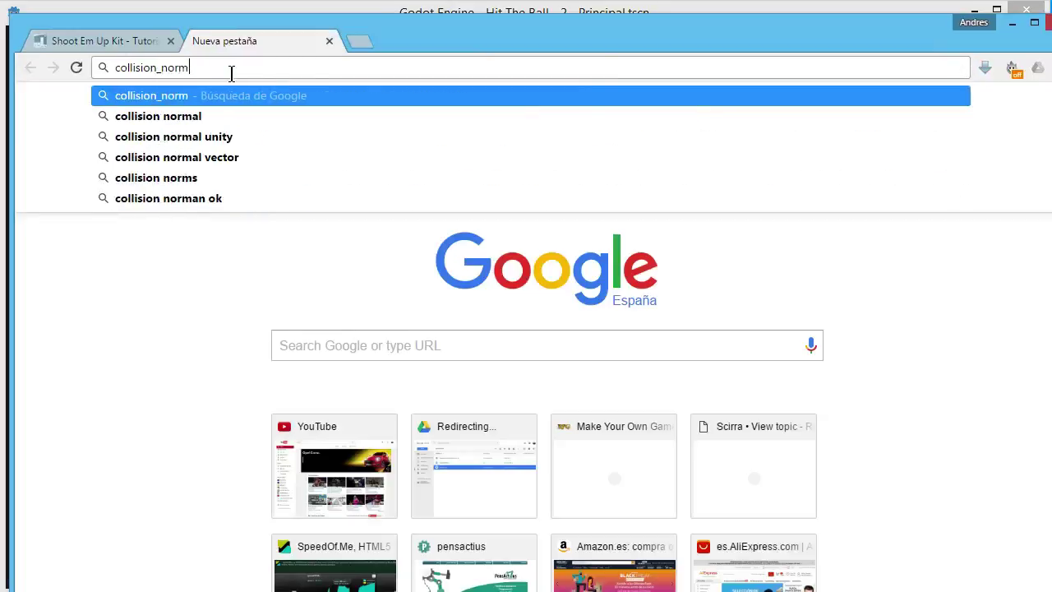
pyautogui.write('al')
pyautogui.press('Return')
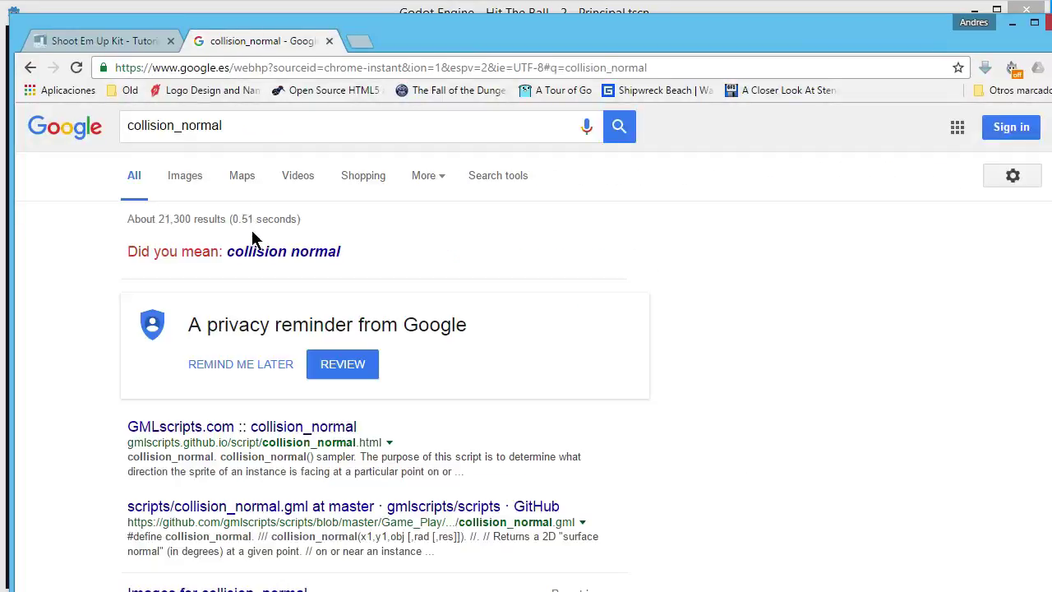
pyautogui.click(186, 177)
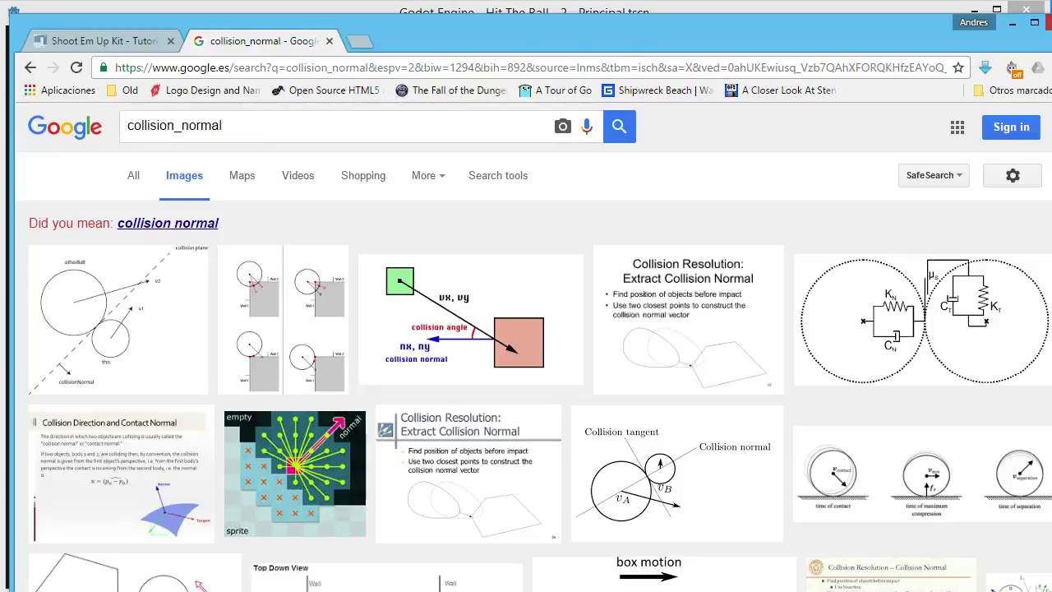
pyautogui.click(1012, 22)
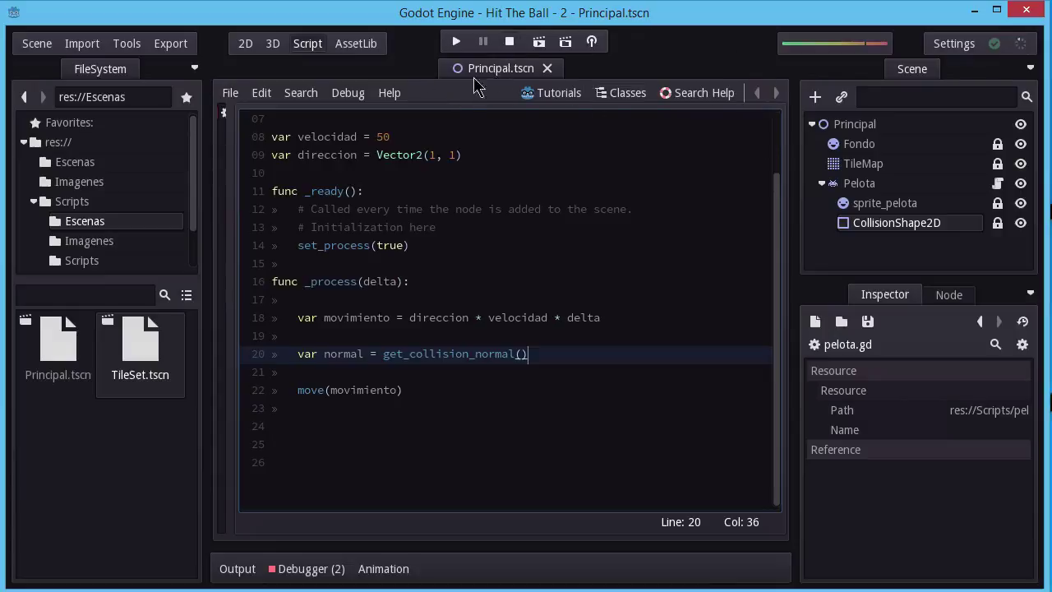
# - Back in the Principal 2D view, drag Pelota down to sit just above the bottom wall
pyautogui.click(854, 124)
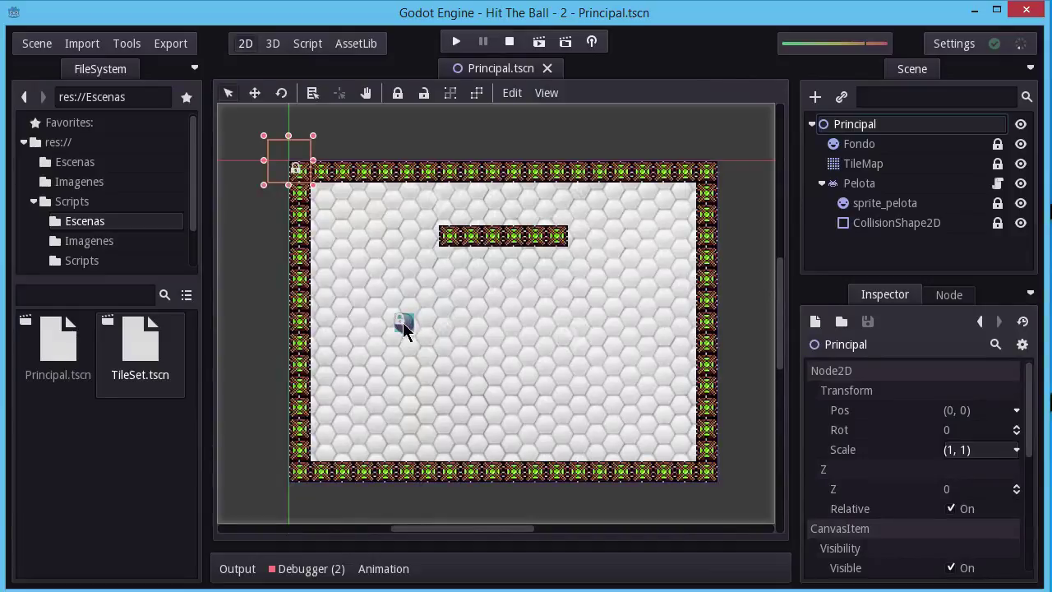
pyautogui.moveTo(408, 323); pyautogui.dragTo(405, 337)
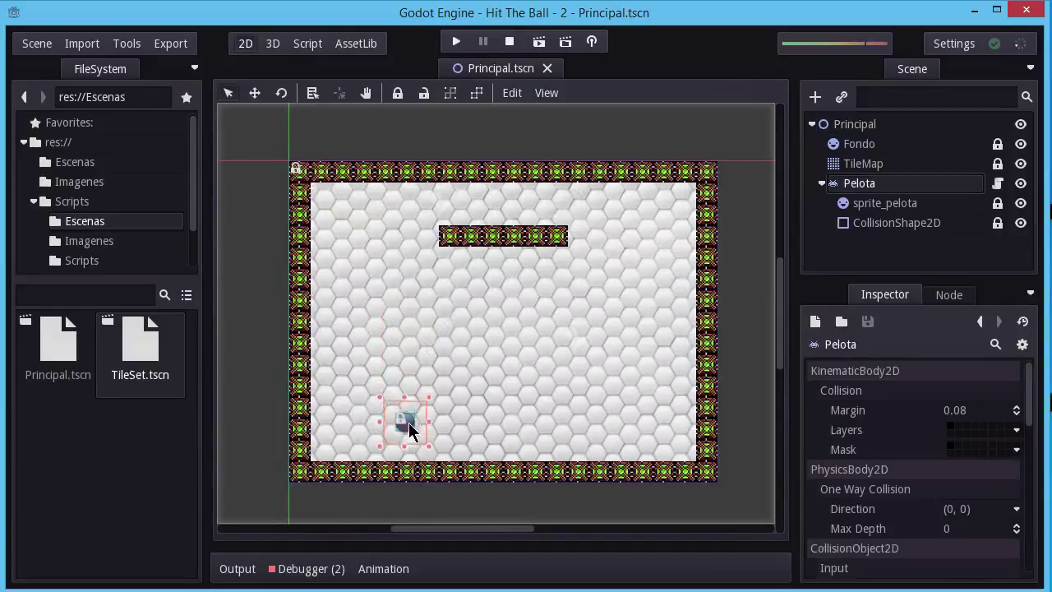
pyautogui.moveTo(409, 423); pyautogui.dragTo(409, 452)
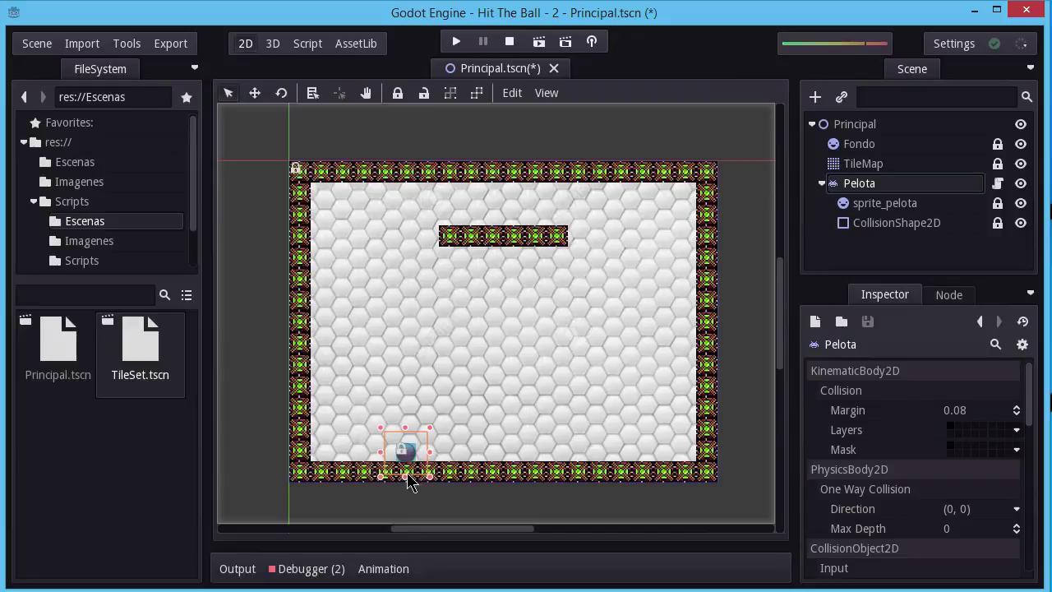
# - Lift Pelota off the floor and place it against the left TileMap wall, partway up
pyautogui.scroll(1, 403, 449)
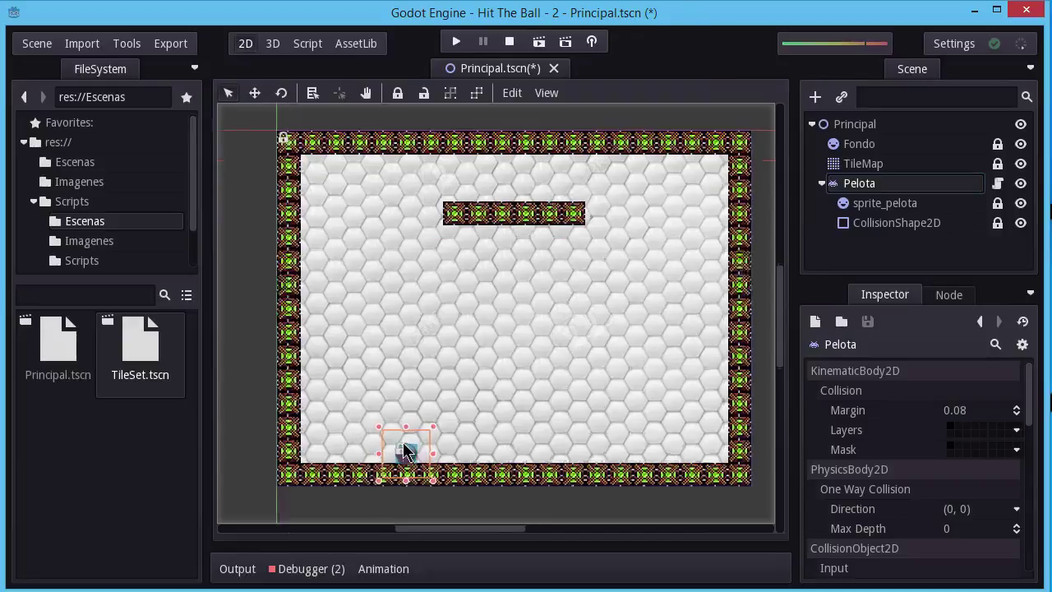
pyautogui.scroll(2, 403, 450)
pyautogui.scroll(1, 412, 428)
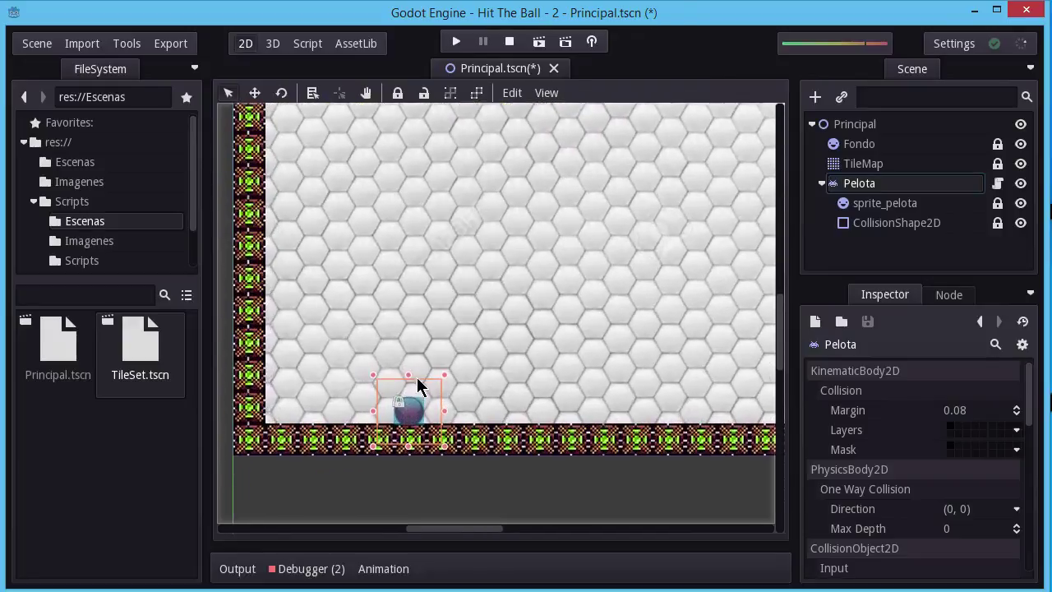
pyautogui.scroll(1, 419, 390)
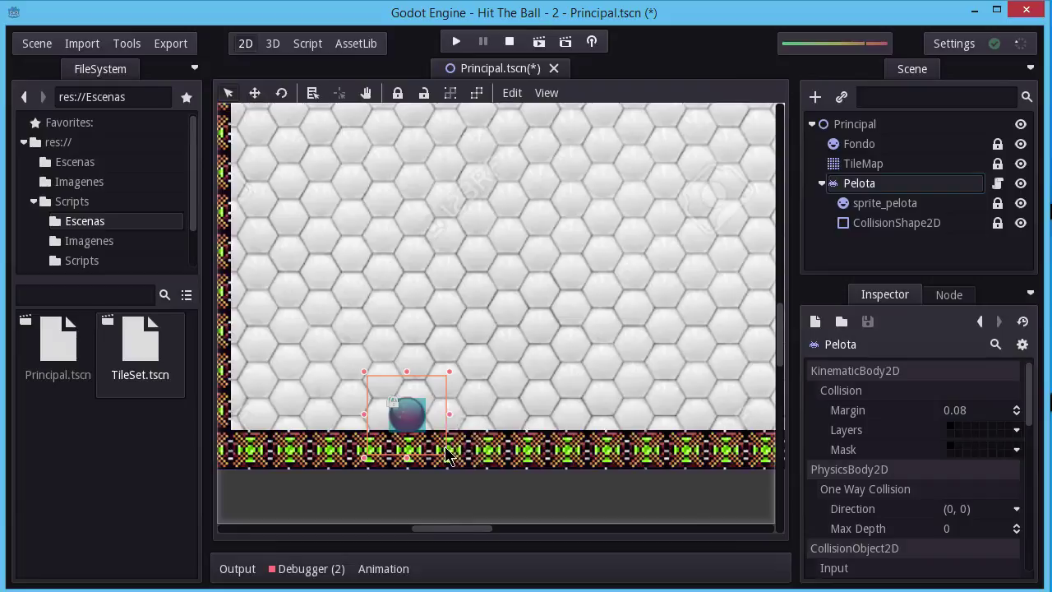
pyautogui.moveTo(450, 447); pyautogui.dragTo(449, 444)
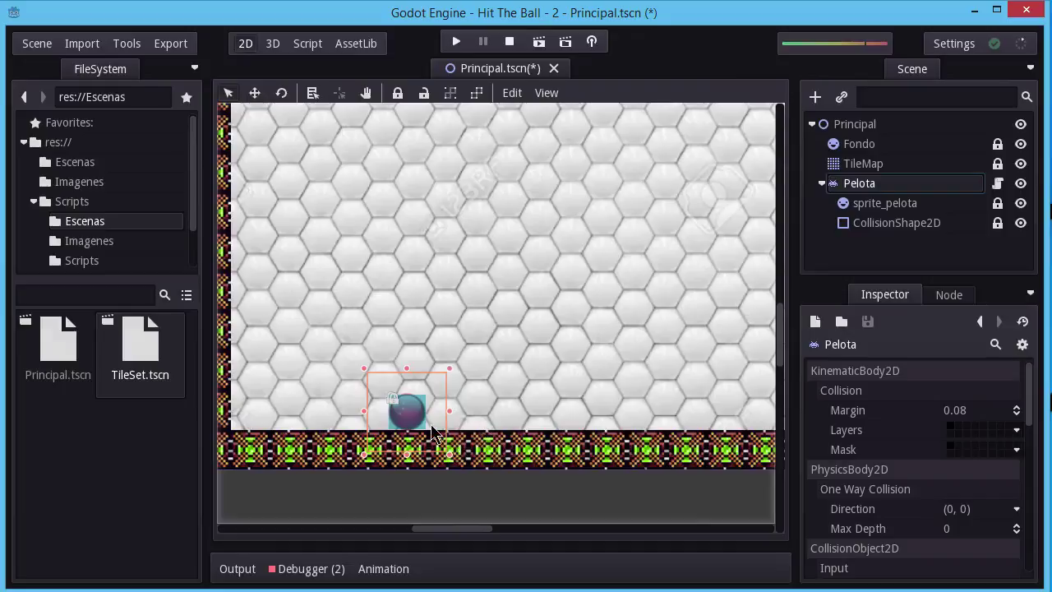
pyautogui.moveTo(304, 359); pyautogui.dragTo(441, 409, button='middle')
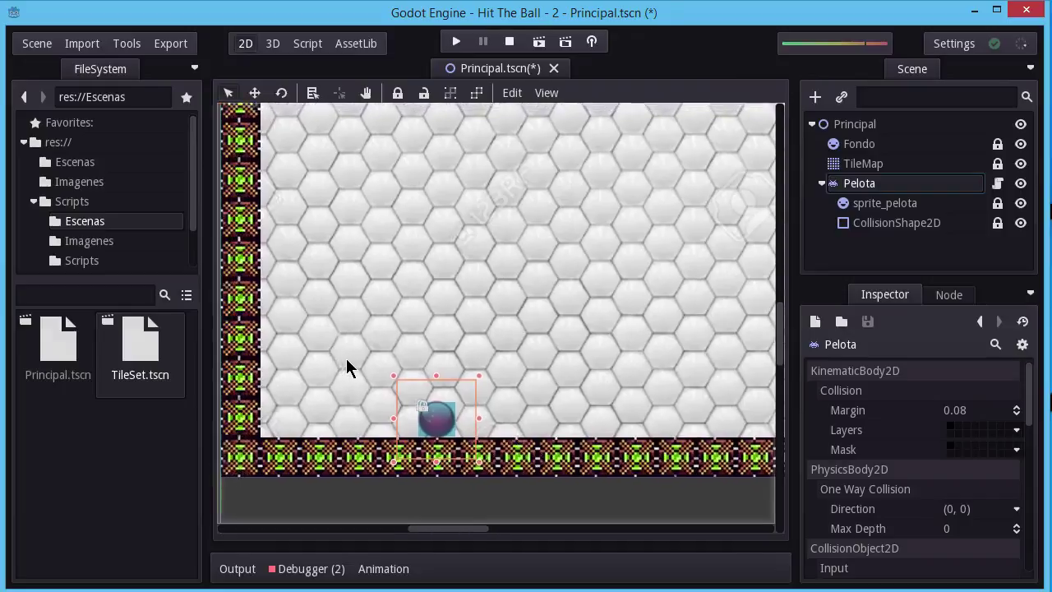
pyautogui.moveTo(482, 426); pyautogui.dragTo(322, 330)
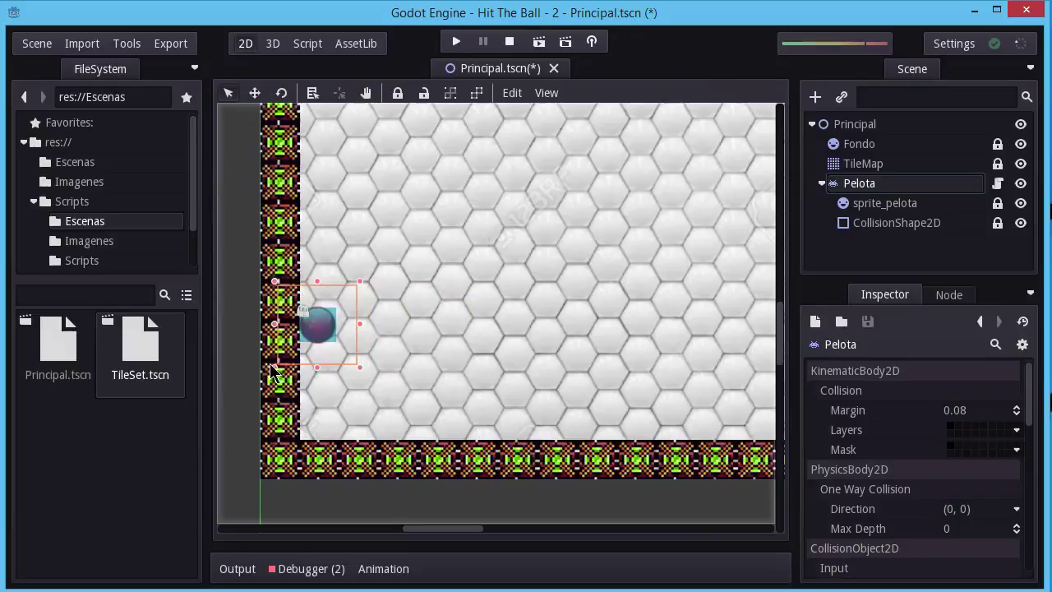
# - Reselect Pelota and drag it off the left wall into the open middle of the arena
pyautogui.click(373, 358)
pyautogui.click(323, 324)
pyautogui.moveTo(314, 334); pyautogui.dragTo(314, 329)
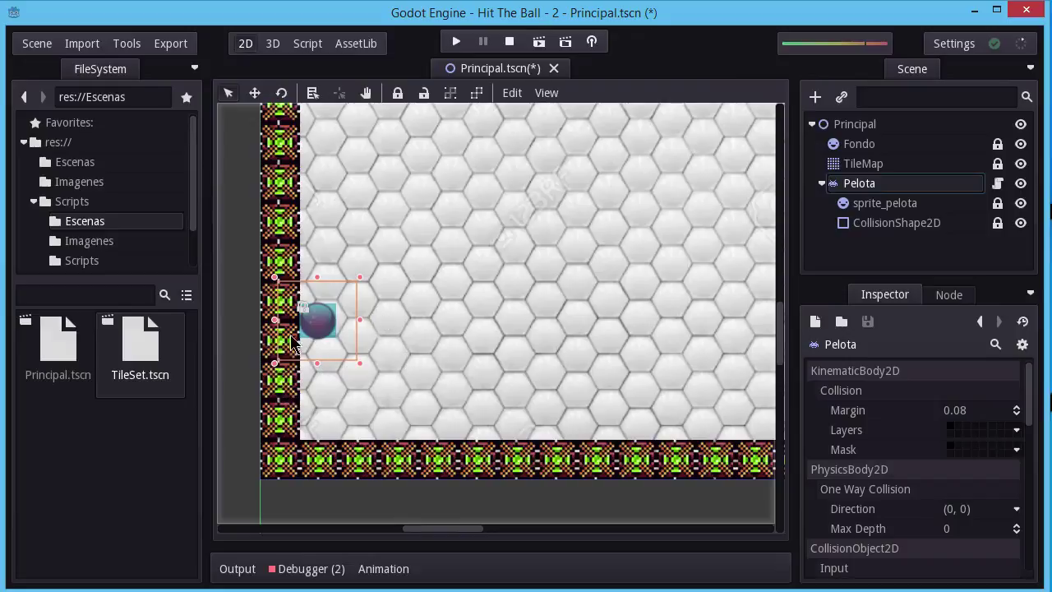
pyautogui.moveTo(310, 329); pyautogui.dragTo(591, 292)
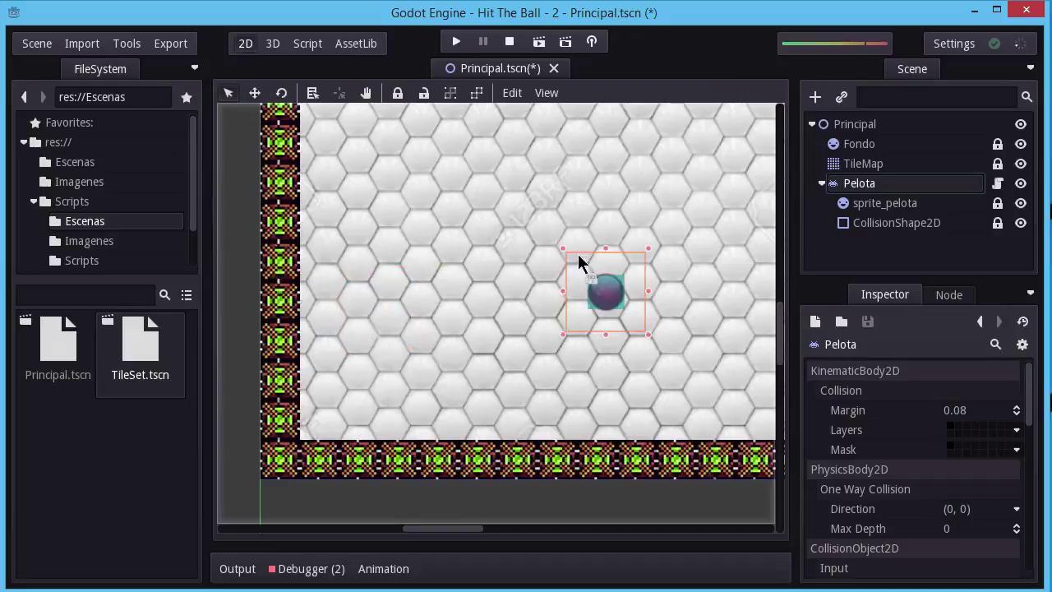
# - Drag Pelota across to rest against the right wall
pyautogui.moveTo(582, 263)
pyautogui.mouseDown(button='middle')
pyautogui.moveTo(380, 253)
pyautogui.moveTo(326, 348)
pyautogui.mouseUp(button='middle')
pyautogui.moveTo(339, 339); pyautogui.dragTo(712, 343)
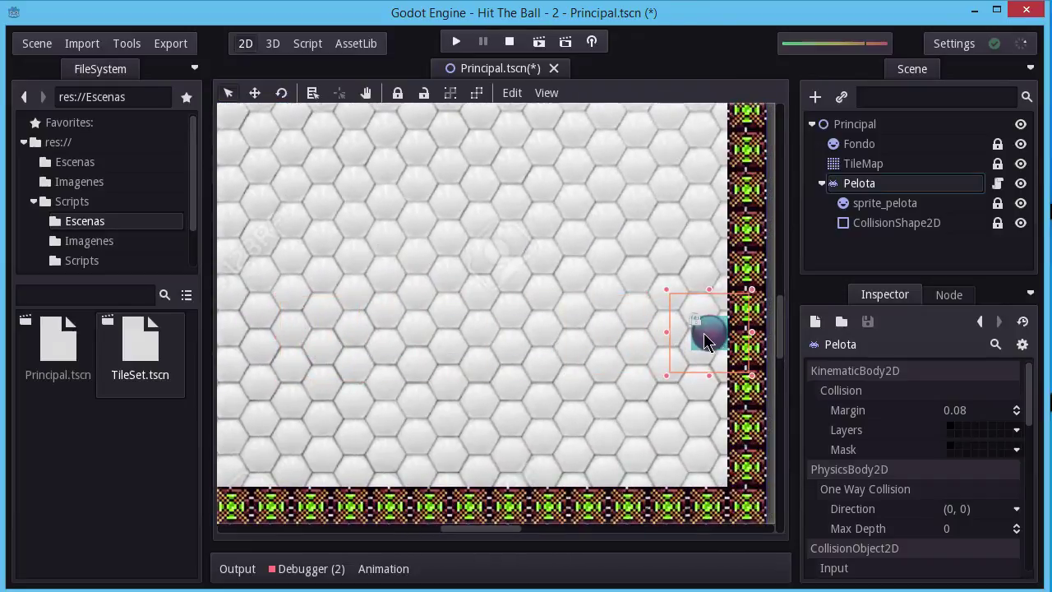
pyautogui.hscroll(2, 592, 353)
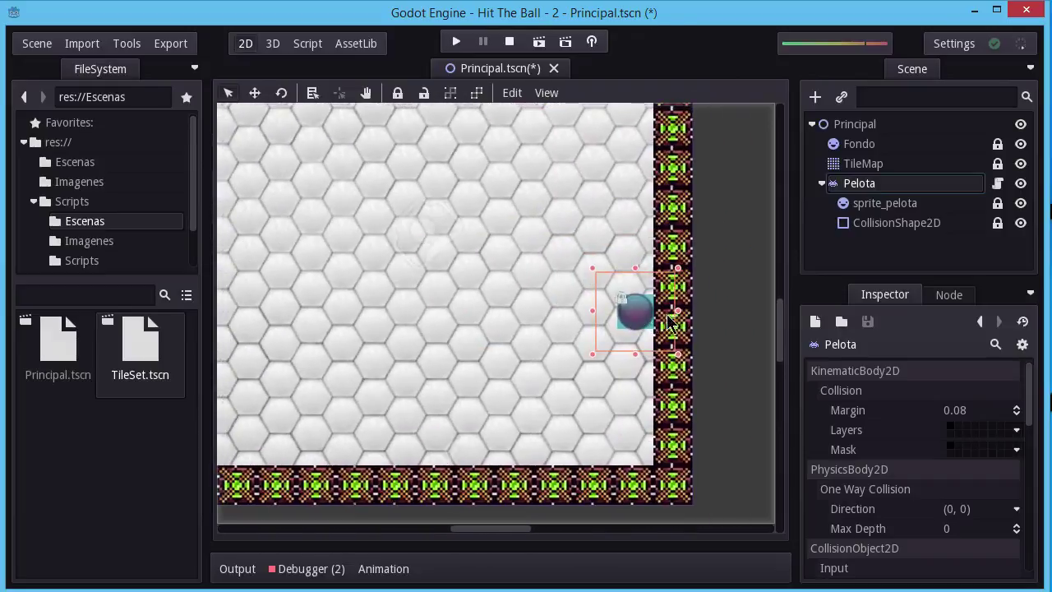
# - Bring Pelota back across the arena and press it against the left wall
pyautogui.moveTo(637, 313); pyautogui.dragTo(396, 275)
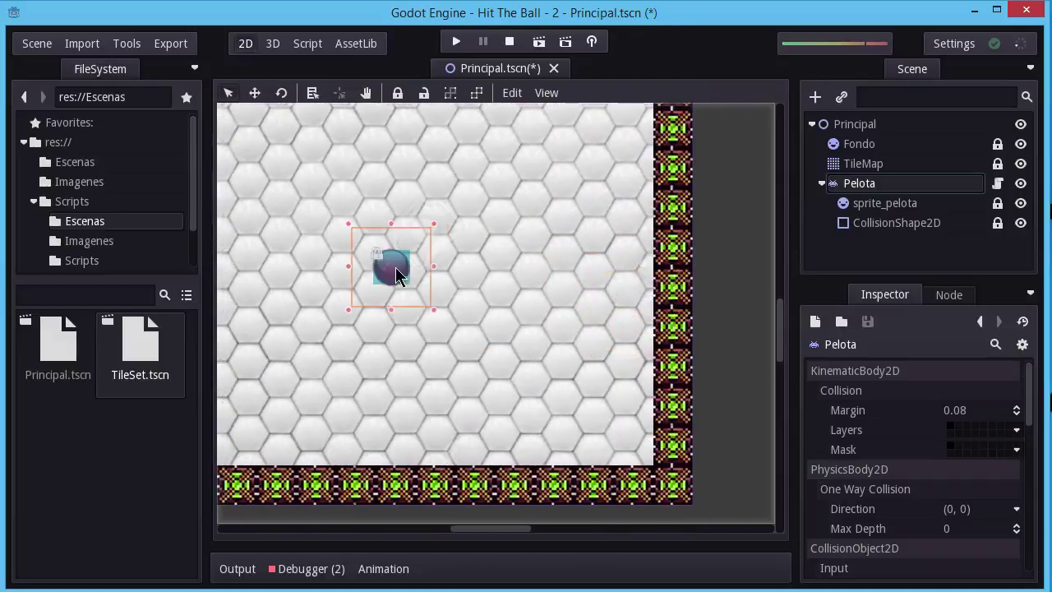
pyautogui.moveTo(396, 276); pyautogui.dragTo(686, 296, button='middle')
pyautogui.moveTo(683, 292); pyautogui.dragTo(371, 303)
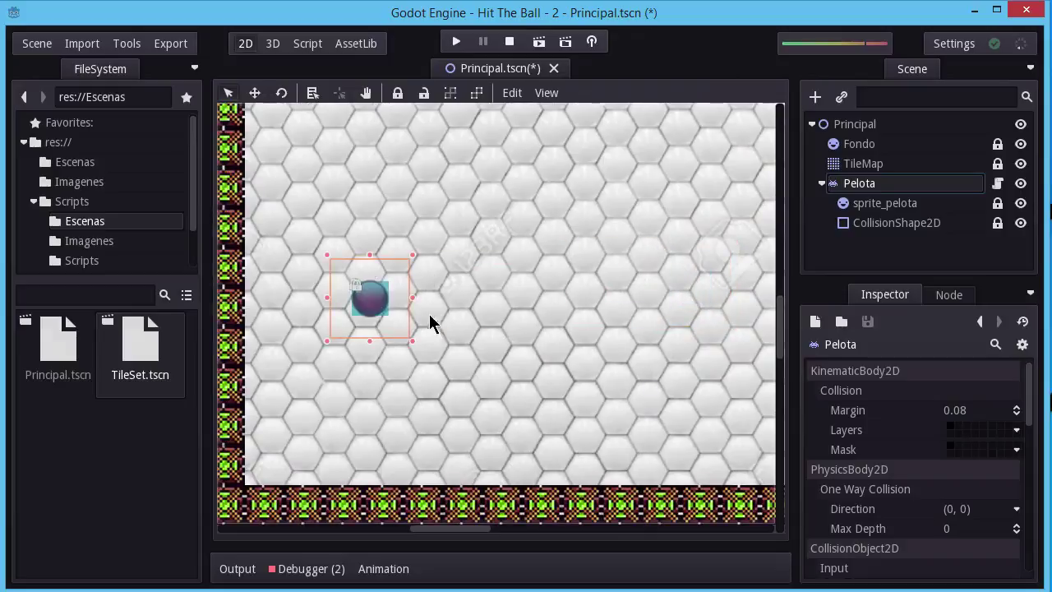
pyautogui.moveTo(428, 313); pyautogui.dragTo(490, 309, button='middle')
pyautogui.moveTo(442, 300); pyautogui.dragTo(329, 297)
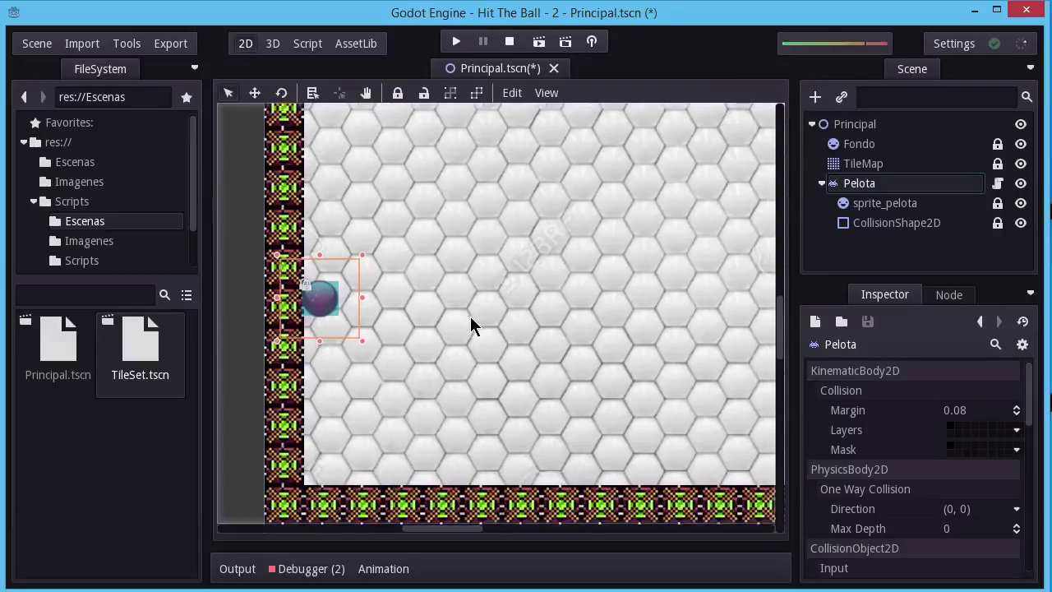
pyautogui.scroll(3, 452, 349)
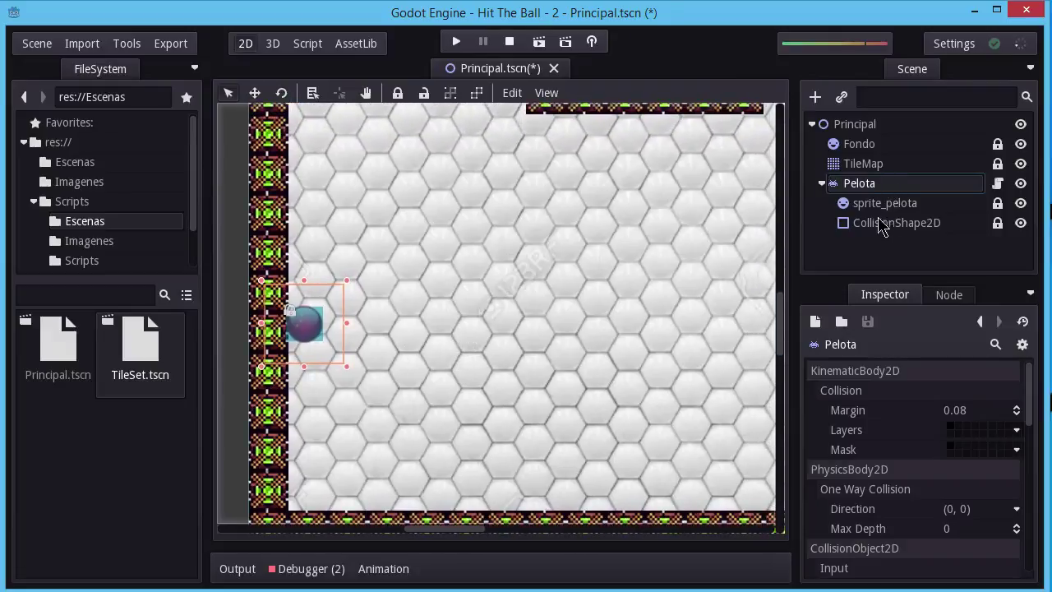
# - In pelota.gd, add an 'if normal.y == 0:' check with a started direction.x line beneath it
pyautogui.click(996, 183)
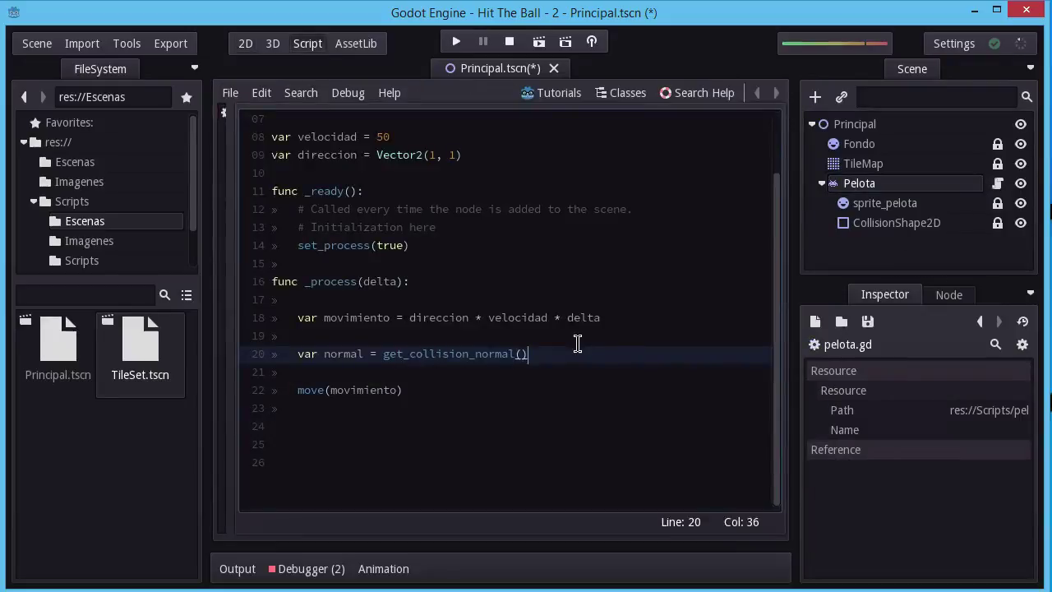
pyautogui.press('Return')
pyautogui.press('Return')
pyautogui.write('if normal.')
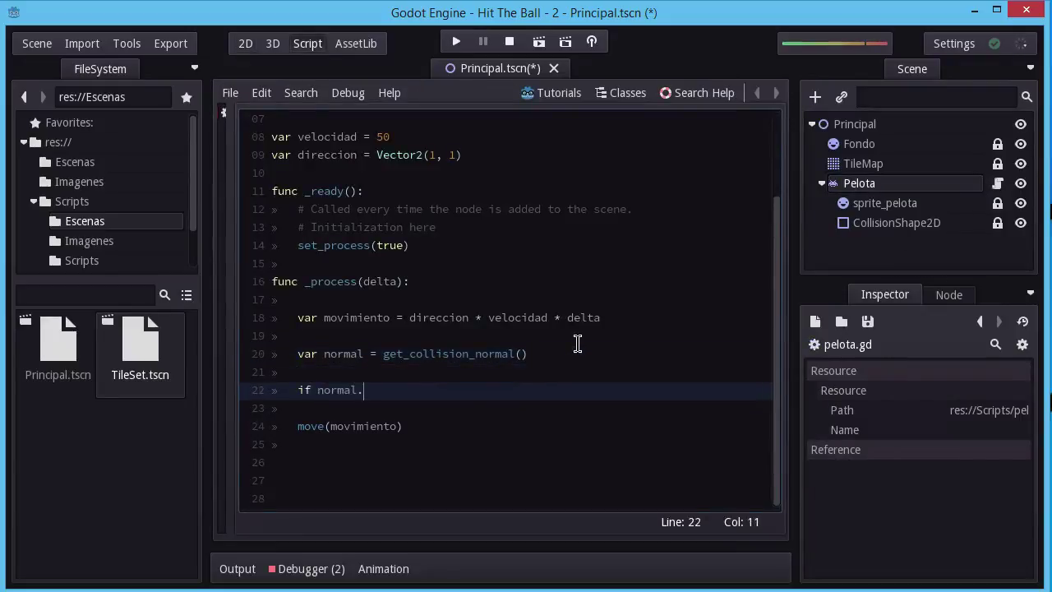
pyautogui.write('y == 0:')
pyautogui.press('Return')
pyautogui.write('di')
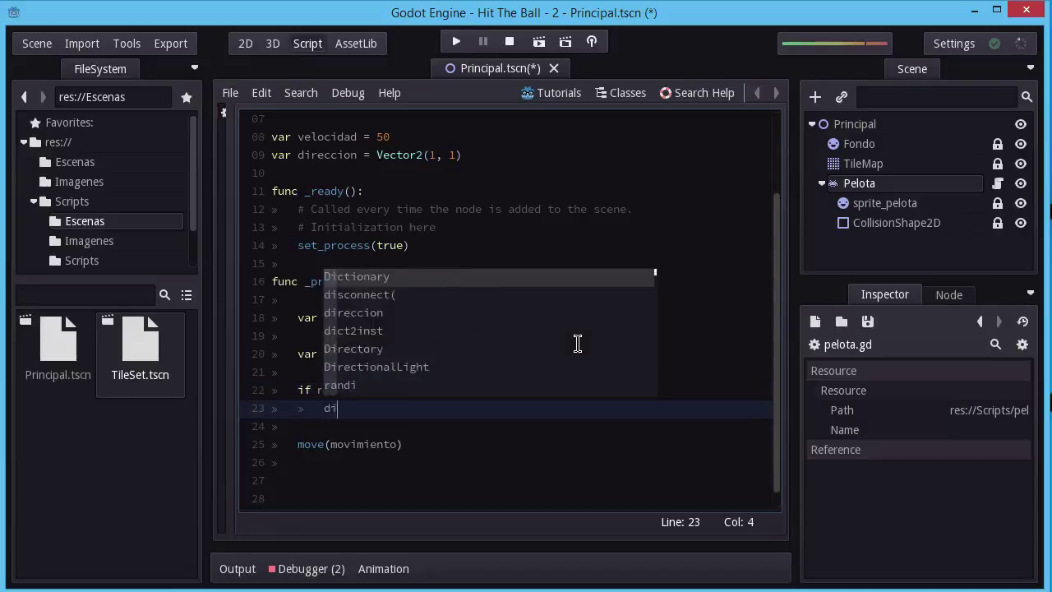
pyautogui.write('rection.')
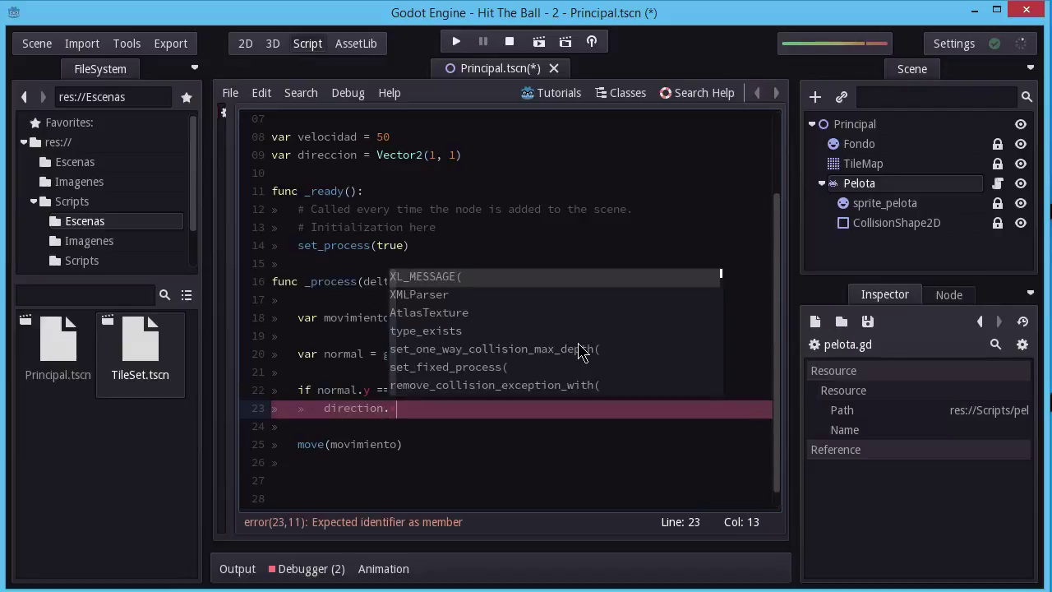
pyautogui.write(' x')
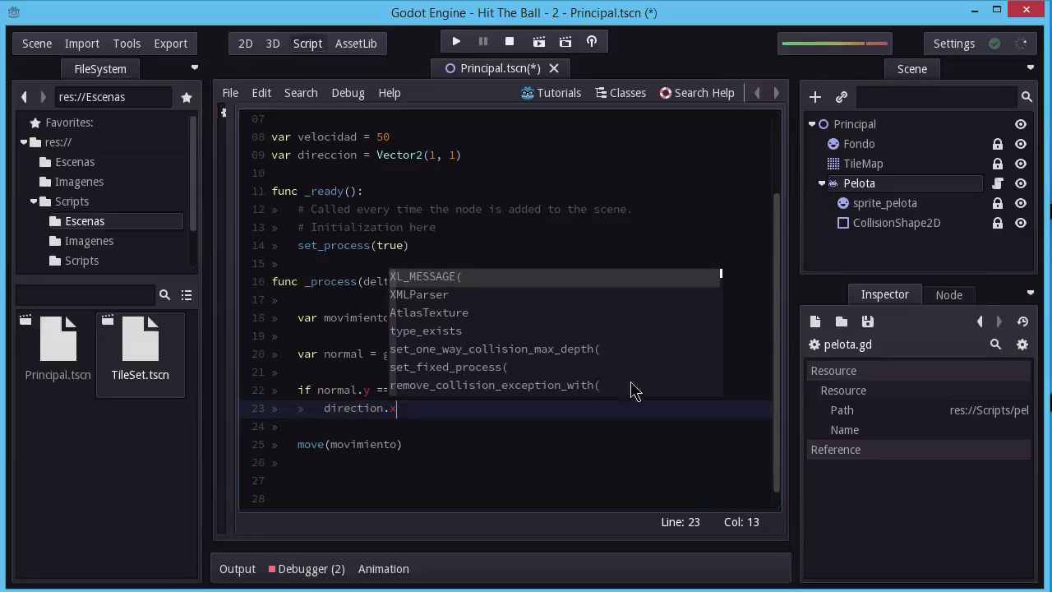
pyautogui.click(868, 127)
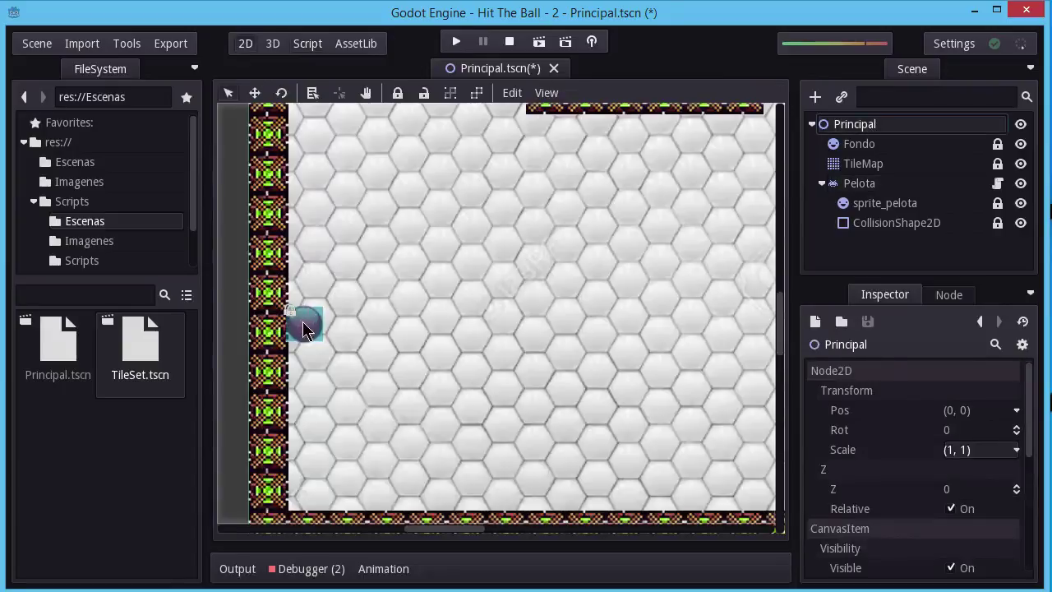
# - Drag Pelota from the left wall to the open arena, right of centre
pyautogui.moveTo(303, 328)
pyautogui.mouseDown()
pyautogui.moveTo(495, 435)
pyautogui.moveTo(392, 370)
pyautogui.moveTo(310, 340)
pyautogui.moveTo(378, 389)
pyautogui.moveTo(310, 340)
pyautogui.moveTo(569, 440)
pyautogui.moveTo(460, 403)
pyautogui.moveTo(503, 419)
pyautogui.moveTo(306, 320)
pyautogui.moveTo(403, 222)
pyautogui.moveTo(574, 435)
pyautogui.moveTo(406, 380)
pyautogui.moveTo(337, 339)
pyautogui.moveTo(421, 386)
pyautogui.moveTo(313, 326)
pyautogui.moveTo(350, 350)
pyautogui.moveTo(309, 317)
pyautogui.moveTo(320, 313)
pyautogui.moveTo(350, 233)
pyautogui.moveTo(442, 404)
pyautogui.moveTo(282, 340)
pyautogui.moveTo(242, 301)
pyautogui.moveTo(404, 390)
pyautogui.moveTo(261, 314)
pyautogui.moveTo(336, 364)
pyautogui.moveTo(479, 427)
pyautogui.moveTo(306, 349)
pyautogui.moveTo(404, 249)
pyautogui.moveTo(320, 317)
pyautogui.moveTo(327, 339)
pyautogui.moveTo(390, 378)
pyautogui.moveTo(316, 338)
pyautogui.moveTo(345, 352)
pyautogui.moveTo(395, 258)
pyautogui.moveTo(333, 306)
pyautogui.moveTo(321, 338)
pyautogui.moveTo(366, 359)
pyautogui.moveTo(631, 317)
pyautogui.mouseUp()
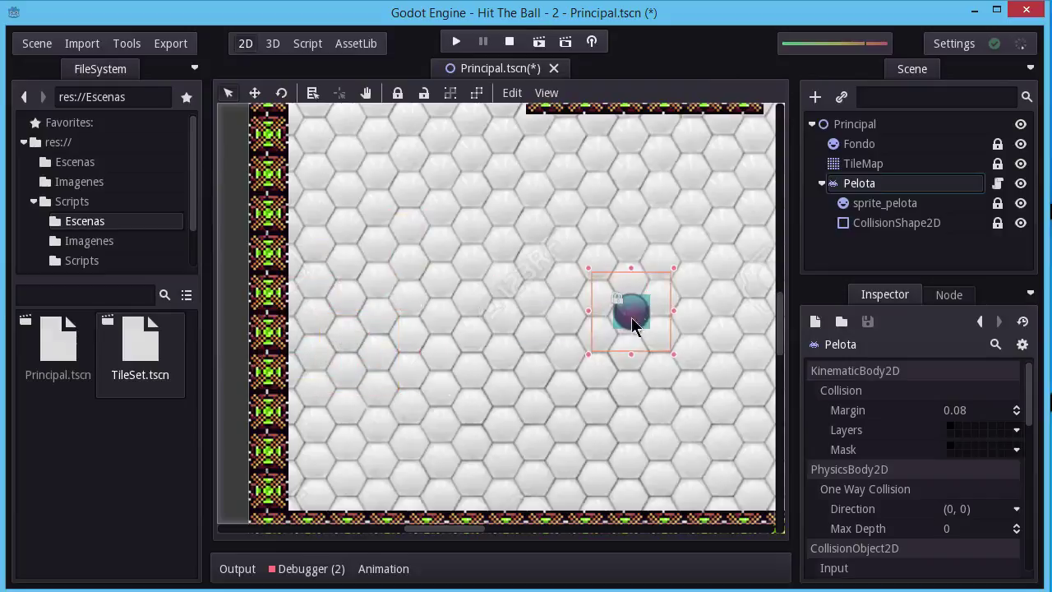
# - Push Pelota against the right wall, then pull it back away from it
pyautogui.moveTo(631, 317); pyautogui.dragTo(375, 343, button='middle')
pyautogui.moveTo(383, 345)
pyautogui.mouseDown()
pyautogui.moveTo(669, 337)
pyautogui.moveTo(728, 347)
pyautogui.mouseUp()
pyautogui.moveTo(728, 348); pyautogui.dragTo(442, 398, button='middle')
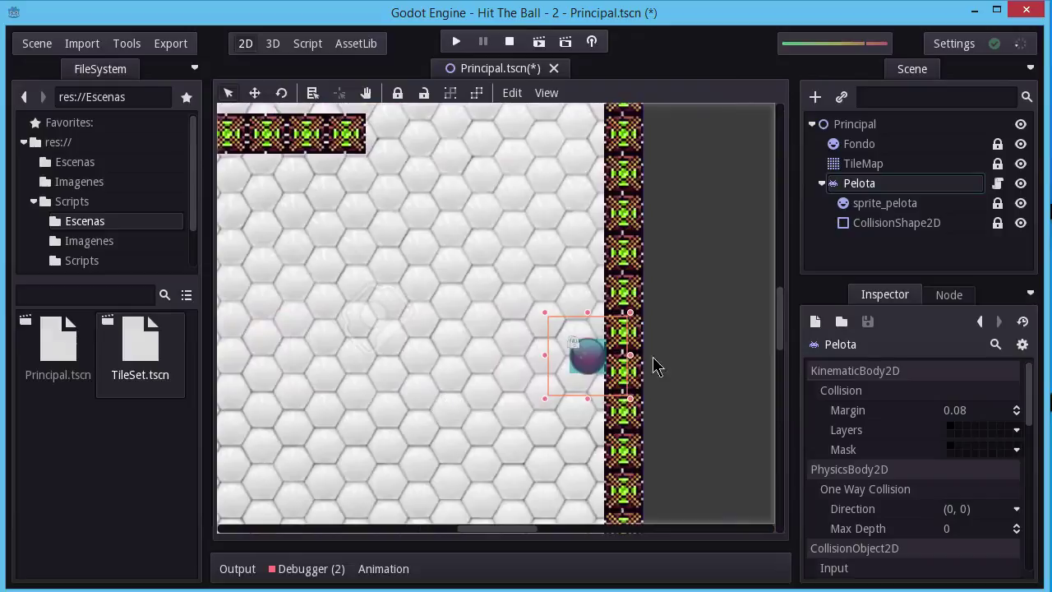
pyautogui.moveTo(583, 365)
pyautogui.mouseDown()
pyautogui.moveTo(511, 419)
pyautogui.moveTo(605, 327)
pyautogui.moveTo(622, 367)
pyautogui.moveTo(507, 294)
pyautogui.mouseUp()
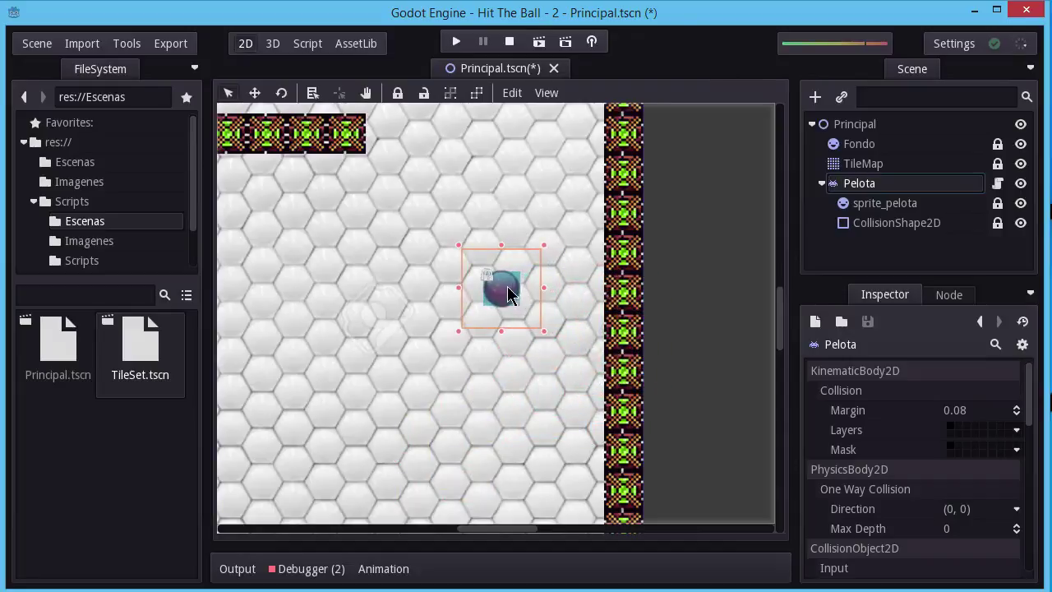
pyautogui.moveTo(508, 294)
pyautogui.mouseDown()
pyautogui.moveTo(457, 275)
pyautogui.moveTo(595, 313)
pyautogui.moveTo(639, 364)
pyautogui.moveTo(599, 341)
pyautogui.moveTo(563, 411)
pyautogui.mouseUp()
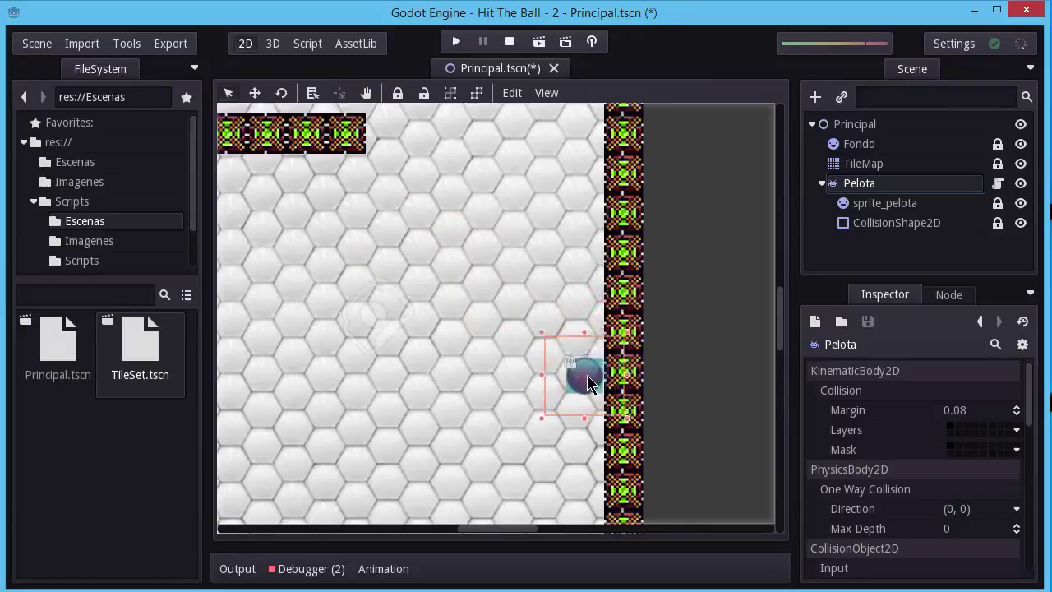
# - Place Pelota beside the left wall, then move it into the open lower-middle floor
pyautogui.moveTo(562, 410); pyautogui.dragTo(414, 355)
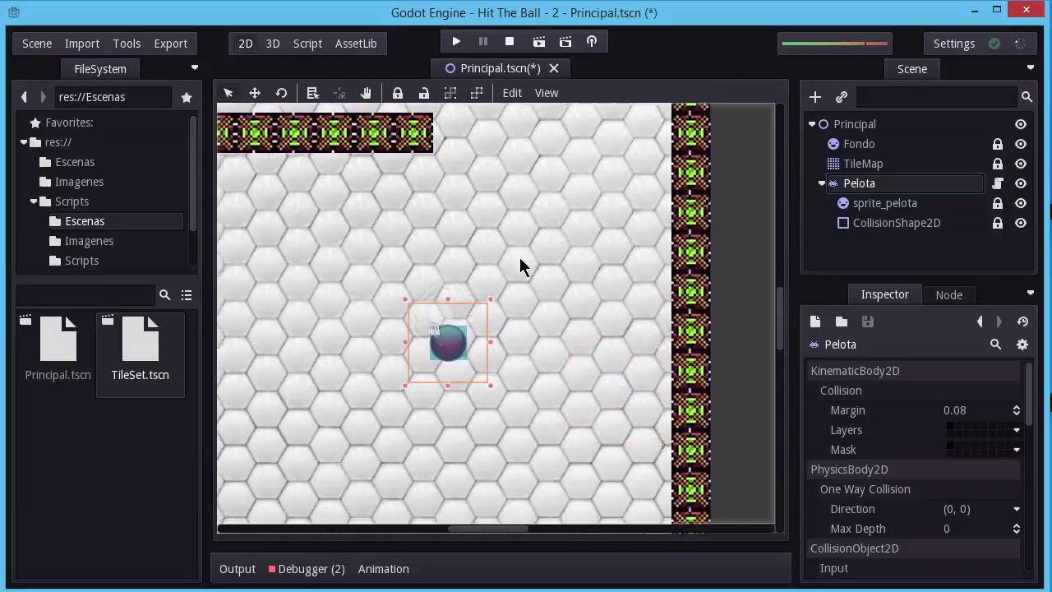
pyautogui.moveTo(415, 355); pyautogui.dragTo(580, 351, button='middle')
pyautogui.moveTo(580, 359); pyautogui.dragTo(400, 347)
pyautogui.moveTo(399, 347)
pyautogui.mouseDown(button='middle')
pyautogui.moveTo(641, 254)
pyautogui.moveTo(651, 326)
pyautogui.mouseUp(button='middle')
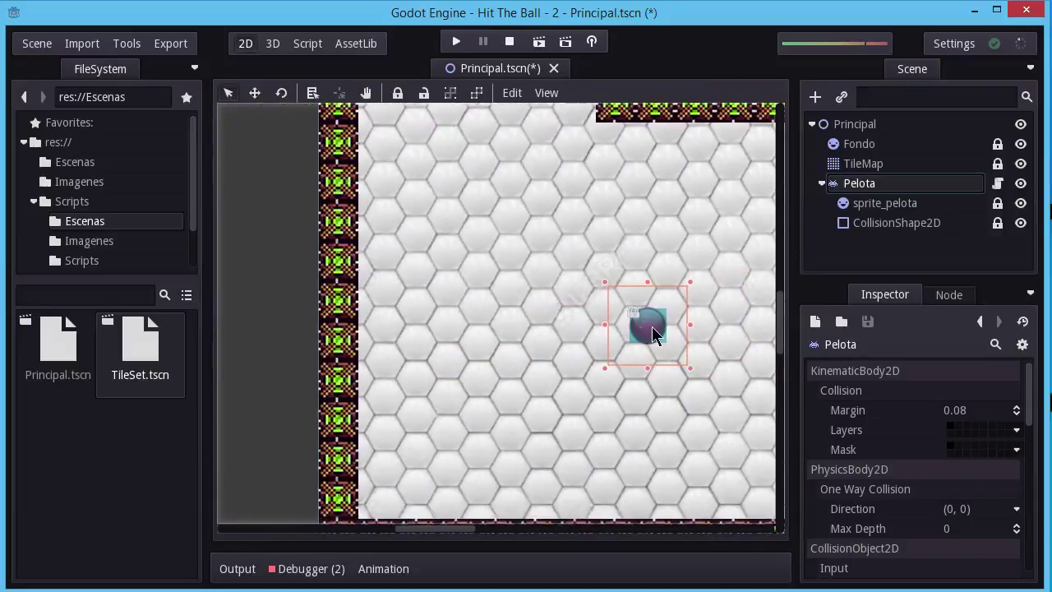
pyautogui.moveTo(652, 326)
pyautogui.mouseDown()
pyautogui.moveTo(551, 202)
pyautogui.moveTo(376, 307)
pyautogui.moveTo(401, 296)
pyautogui.moveTo(361, 349)
pyautogui.mouseUp()
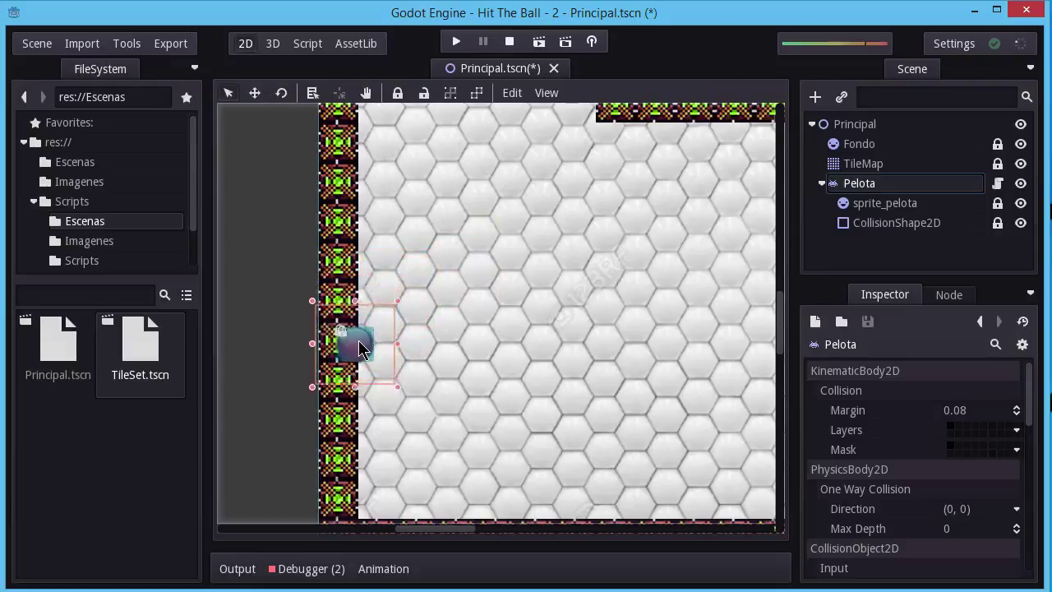
pyautogui.moveTo(361, 350); pyautogui.dragTo(489, 397)
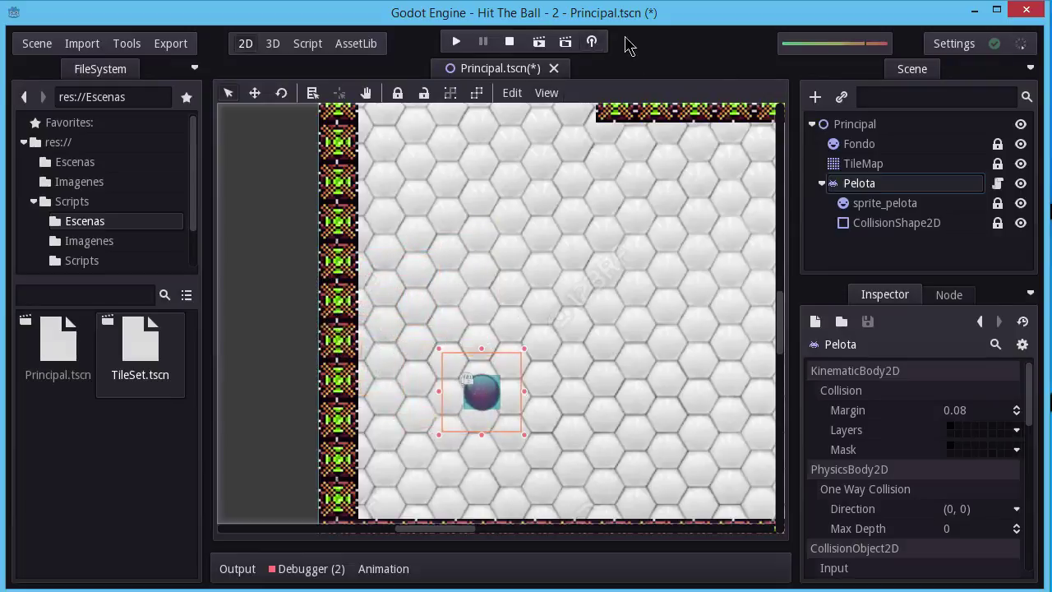
# - Open pelota.gd and complete line 23 as 'direction.x *= -1'
pyautogui.click(997, 184)
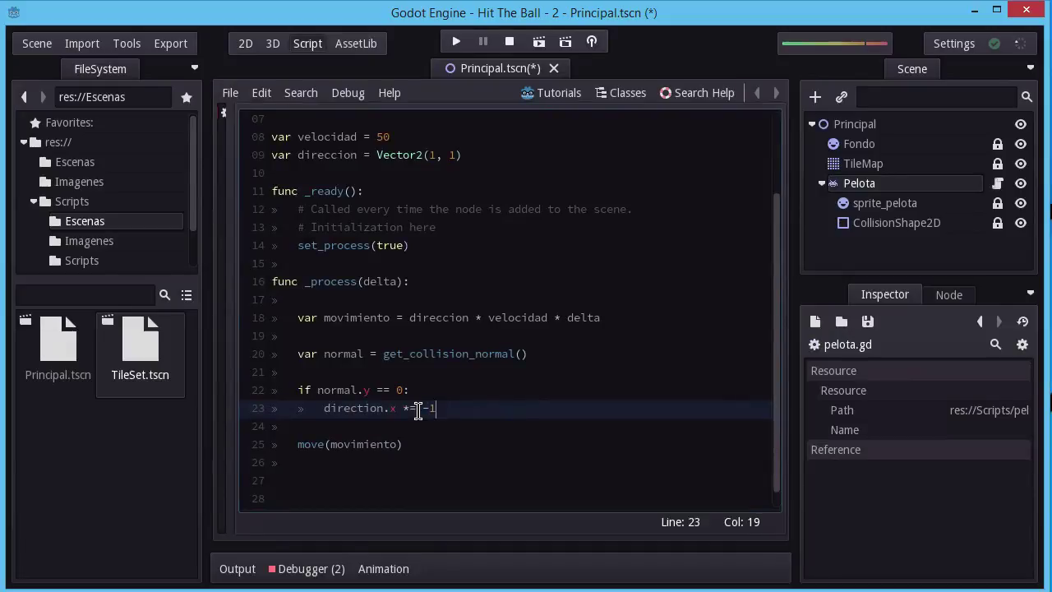
# - In the 2D view, reposition Pelota just below the top obstacle wall
pyautogui.click(866, 125)
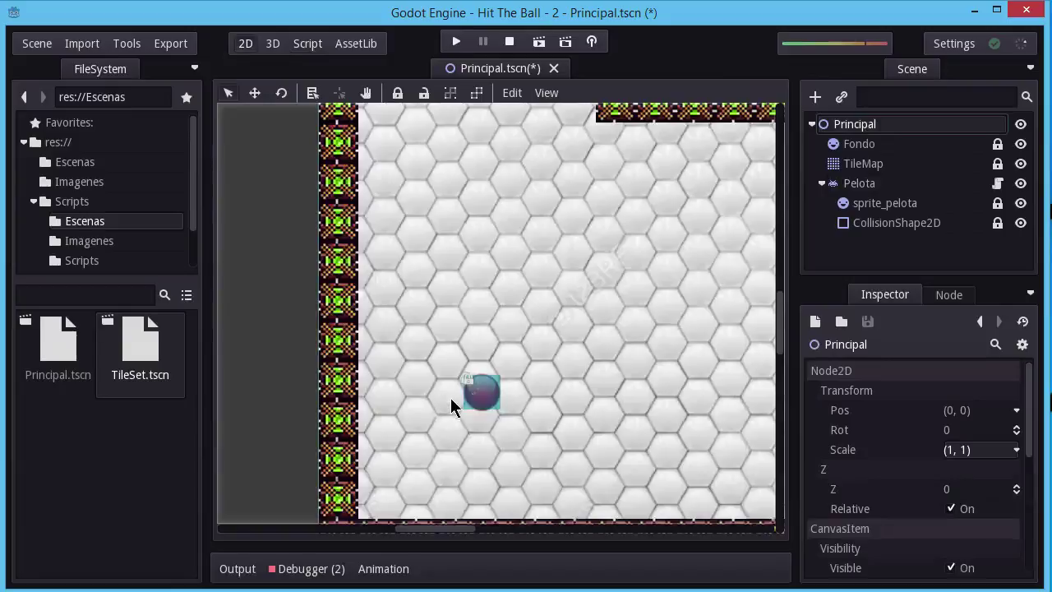
pyautogui.click(482, 392)
pyautogui.moveTo(482, 392)
pyautogui.mouseDown()
pyautogui.moveTo(514, 421)
pyautogui.moveTo(349, 380)
pyautogui.moveTo(462, 390)
pyautogui.moveTo(596, 343)
pyautogui.mouseUp()
pyautogui.moveTo(596, 343)
pyautogui.mouseDown(button='middle')
pyautogui.moveTo(462, 298)
pyautogui.moveTo(322, 380)
pyautogui.mouseUp(button='middle')
pyautogui.moveTo(322, 380); pyautogui.dragTo(661, 337)
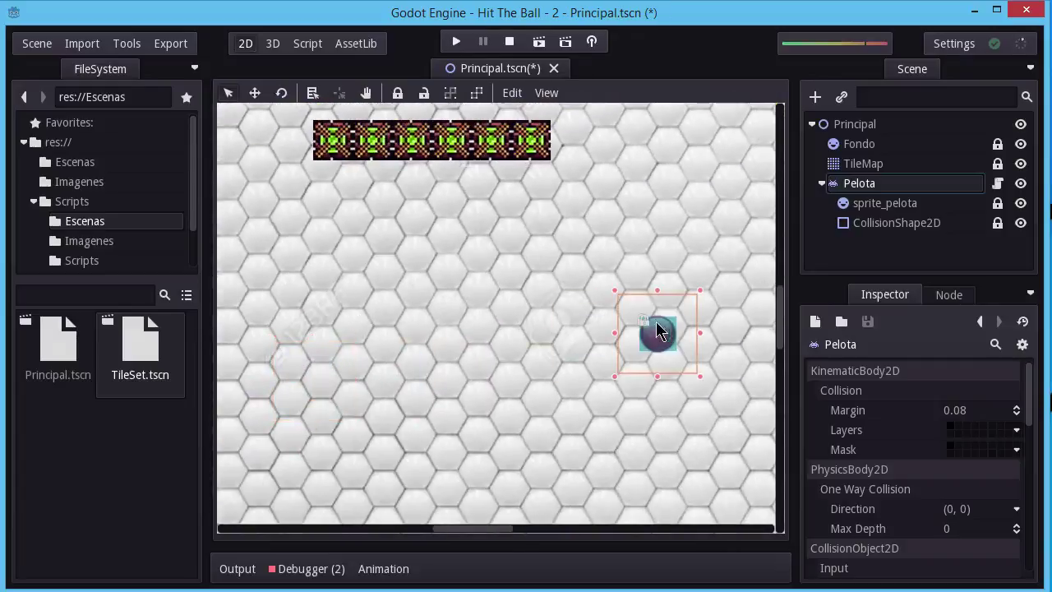
pyautogui.moveTo(661, 337)
pyautogui.mouseDown(button='middle')
pyautogui.moveTo(411, 301)
pyautogui.moveTo(444, 370)
pyautogui.mouseUp(button='middle')
pyautogui.moveTo(444, 369)
pyautogui.mouseDown()
pyautogui.moveTo(370, 288)
pyautogui.moveTo(580, 375)
pyautogui.moveTo(524, 326)
pyautogui.moveTo(547, 359)
pyautogui.moveTo(586, 378)
pyautogui.moveTo(556, 369)
pyautogui.moveTo(608, 391)
pyautogui.moveTo(589, 422)
pyautogui.moveTo(489, 460)
pyautogui.moveTo(562, 386)
pyautogui.moveTo(566, 417)
pyautogui.moveTo(304, 372)
pyautogui.mouseUp()
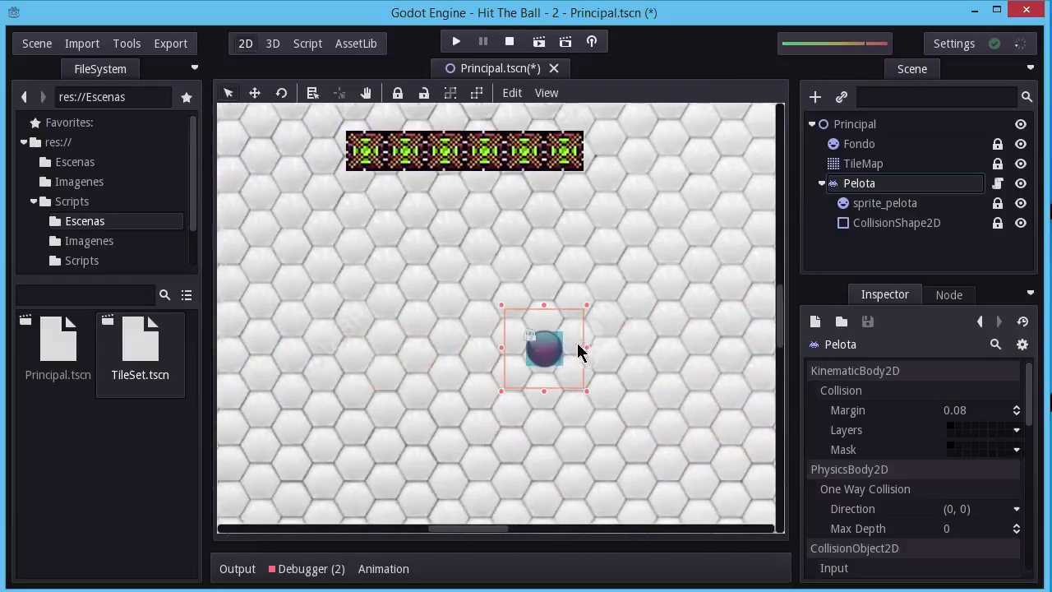
# - Set Pelota beside the left wall and reopen its pelota.gd script
pyautogui.moveTo(577, 348); pyautogui.dragTo(310, 343)
pyautogui.moveTo(618, 280)
pyautogui.mouseDown()
pyautogui.moveTo(569, 256)
pyautogui.moveTo(498, 295)
pyautogui.moveTo(415, 317)
pyautogui.moveTo(404, 333)
pyautogui.moveTo(432, 356)
pyautogui.moveTo(562, 381)
pyautogui.moveTo(414, 341)
pyautogui.moveTo(466, 359)
pyautogui.mouseUp()
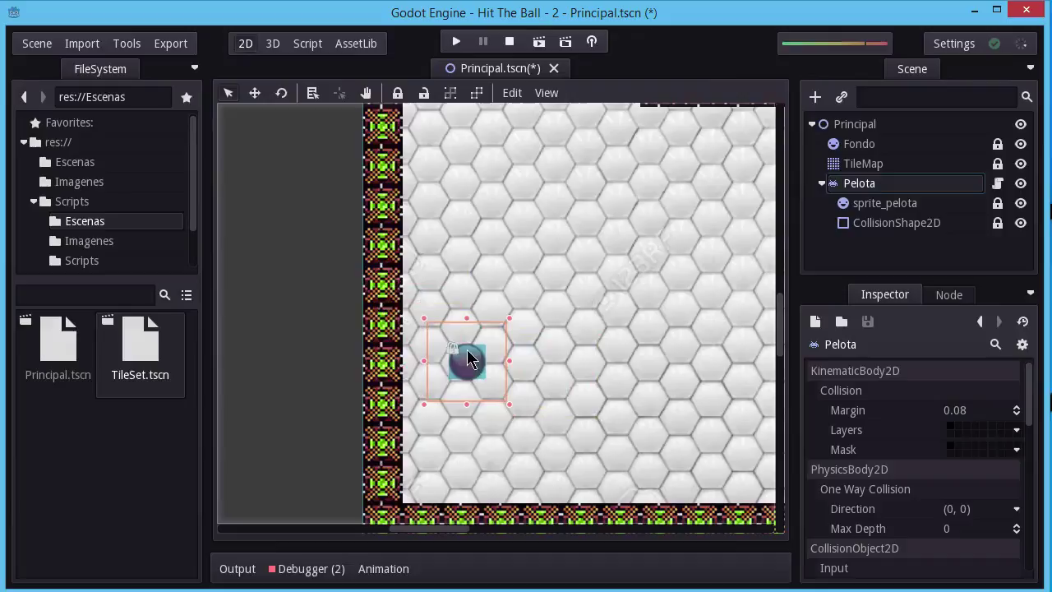
pyautogui.click(998, 184)
# - Change the starting direccion on line 9 from Vector2(1, 1) to Vector2(1, 0)
pyautogui.click(421, 408)
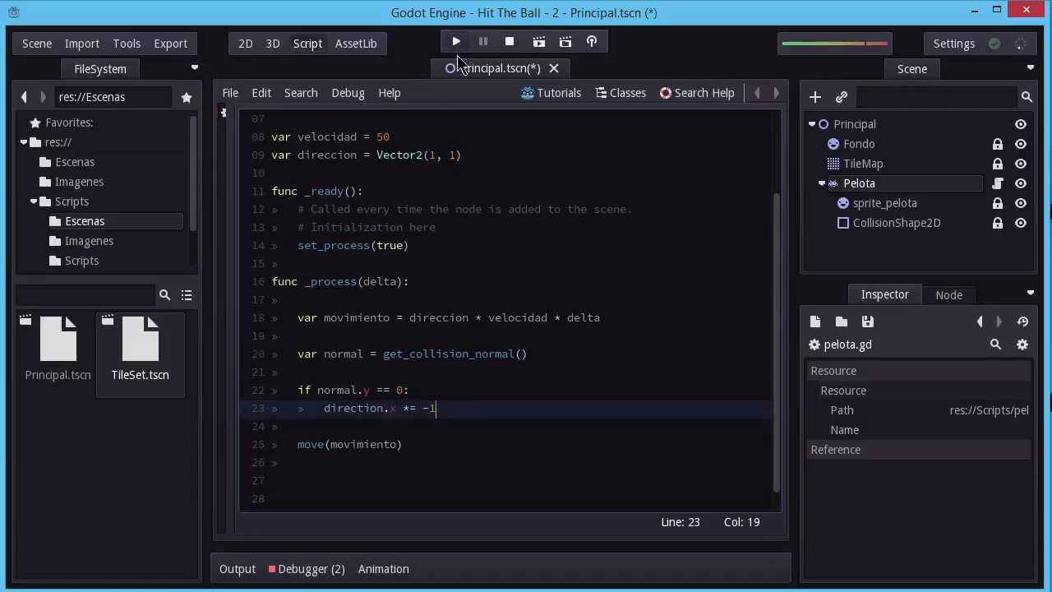
pyautogui.click(448, 156)
pyautogui.write('0')
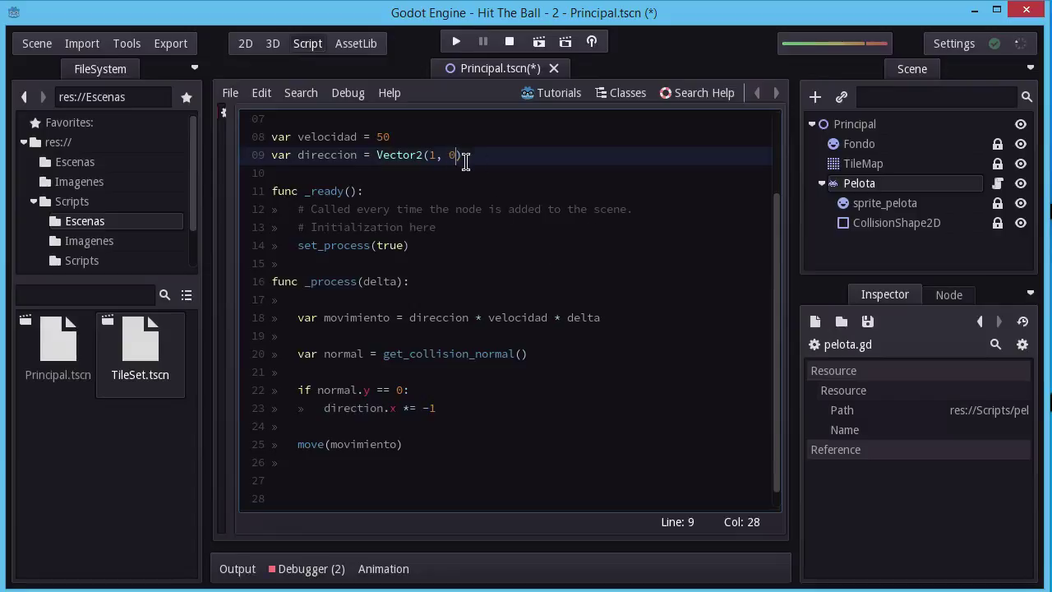
pyautogui.press('Delete')
pyautogui.write('0')
# - Run the scene and read the 'Identifier not found: direction' parser error
pyautogui.click(456, 43)
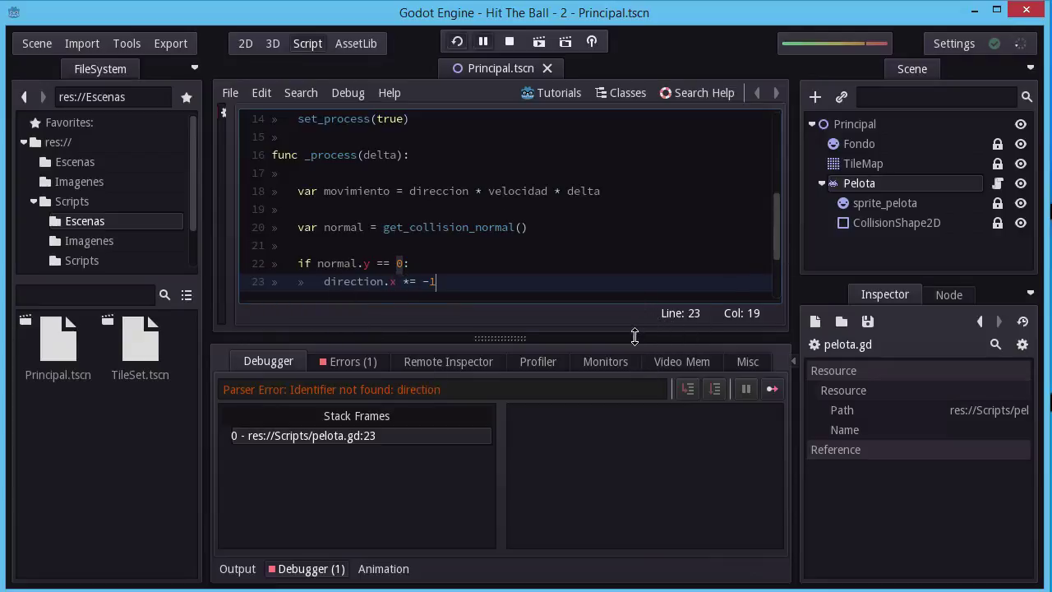
pyautogui.moveTo(779, 235); pyautogui.dragTo(775, 206)
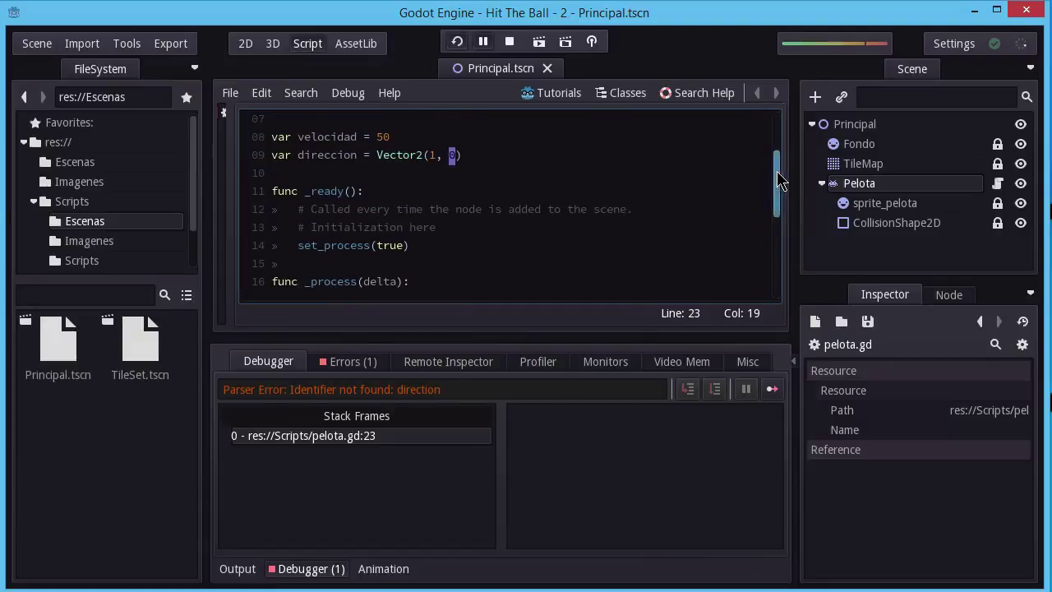
pyautogui.moveTo(777, 176); pyautogui.dragTo(777, 225)
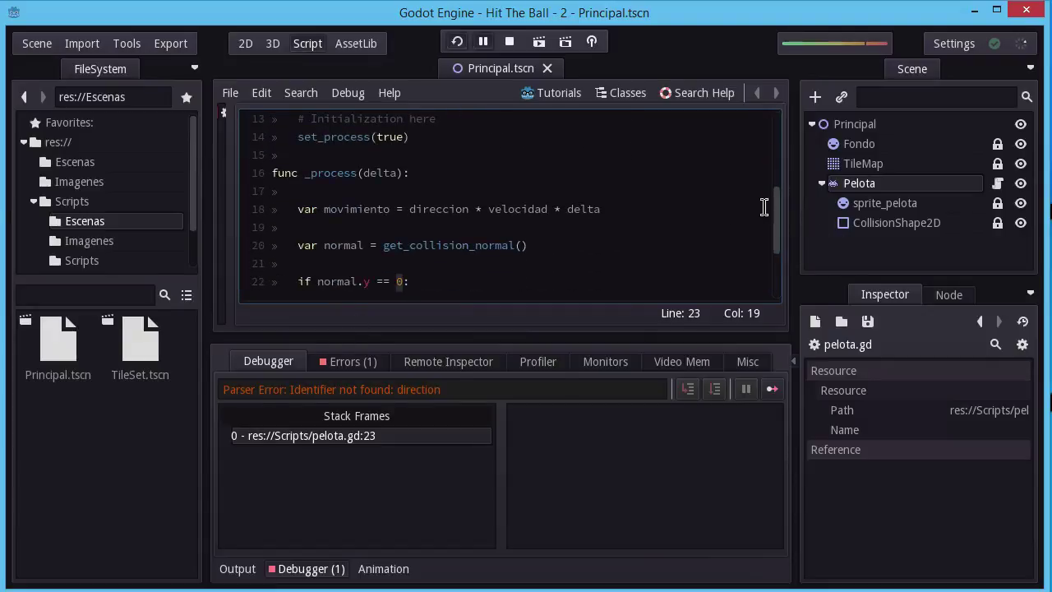
pyautogui.scroll(-2, 672, 231)
# - Correct 'direction' to 'direccion' on line 23 via autocomplete and run the scene again
pyautogui.click(365, 210)
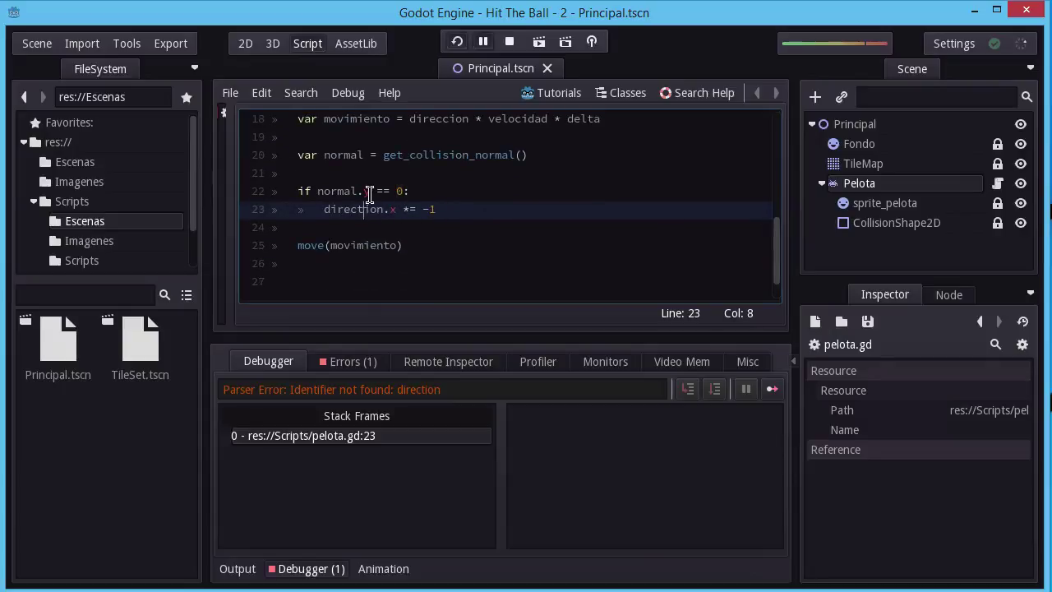
pyautogui.press('BackSpace')
pyautogui.write('c')
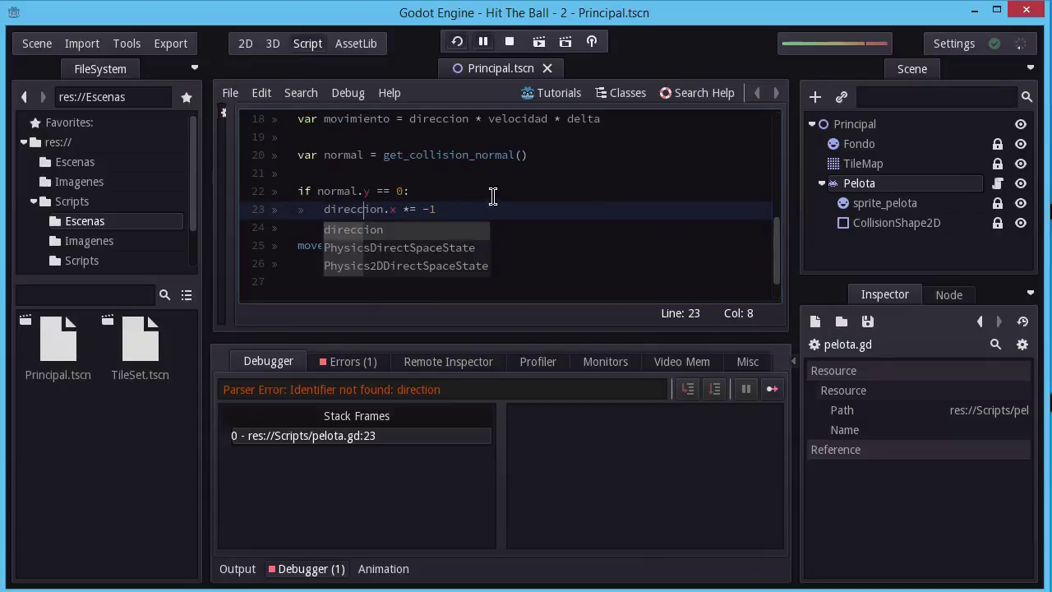
pyautogui.click(383, 230)
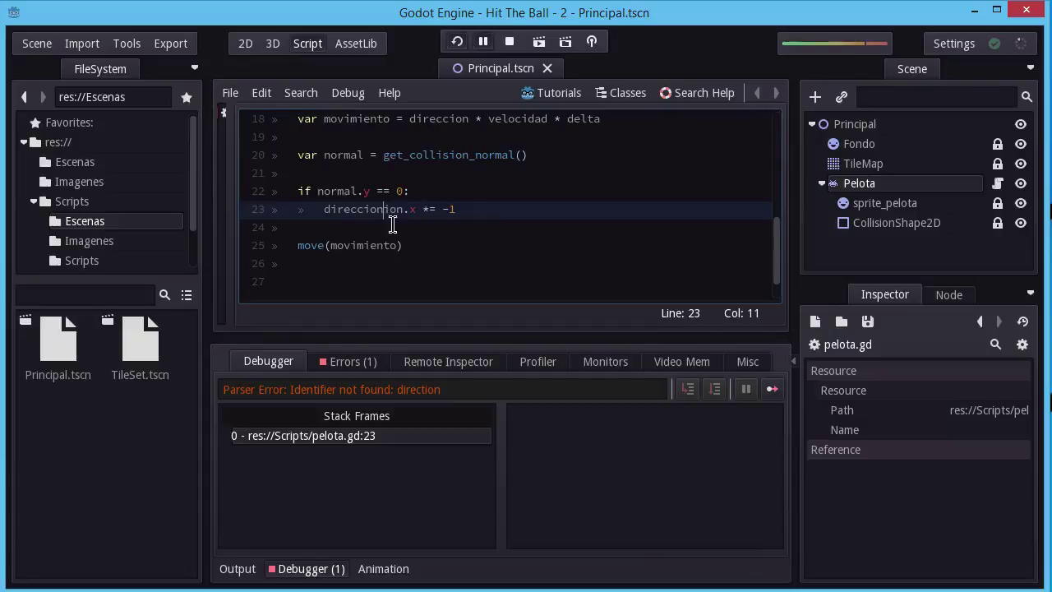
pyautogui.press('Delete')
pyautogui.press('Delete')
pyautogui.click(457, 41)
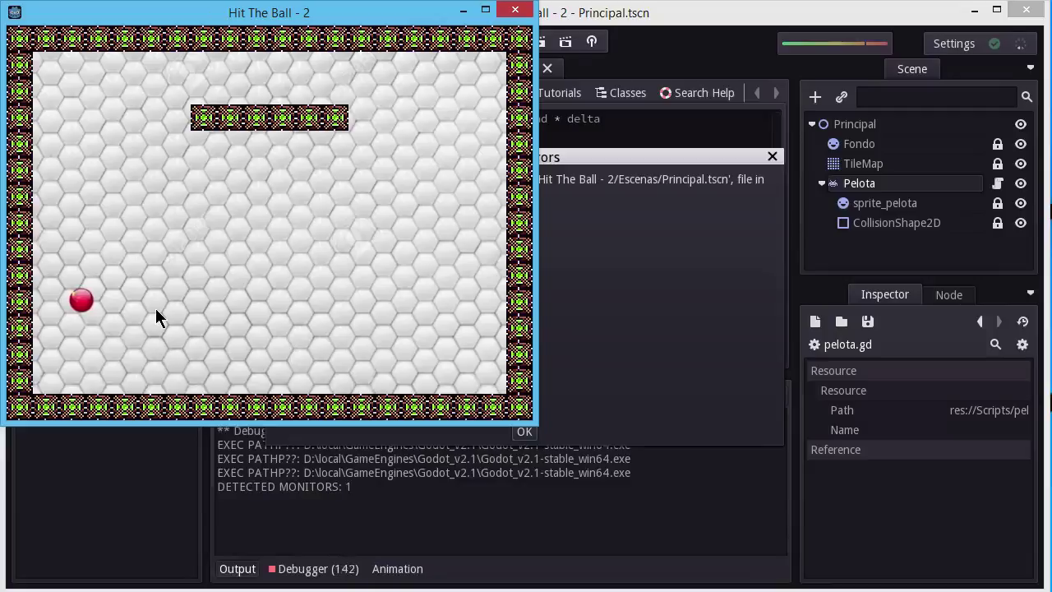
# - Close the running game and dismiss the Load Errors message
pyautogui.click(514, 10)
pyautogui.press('Return')
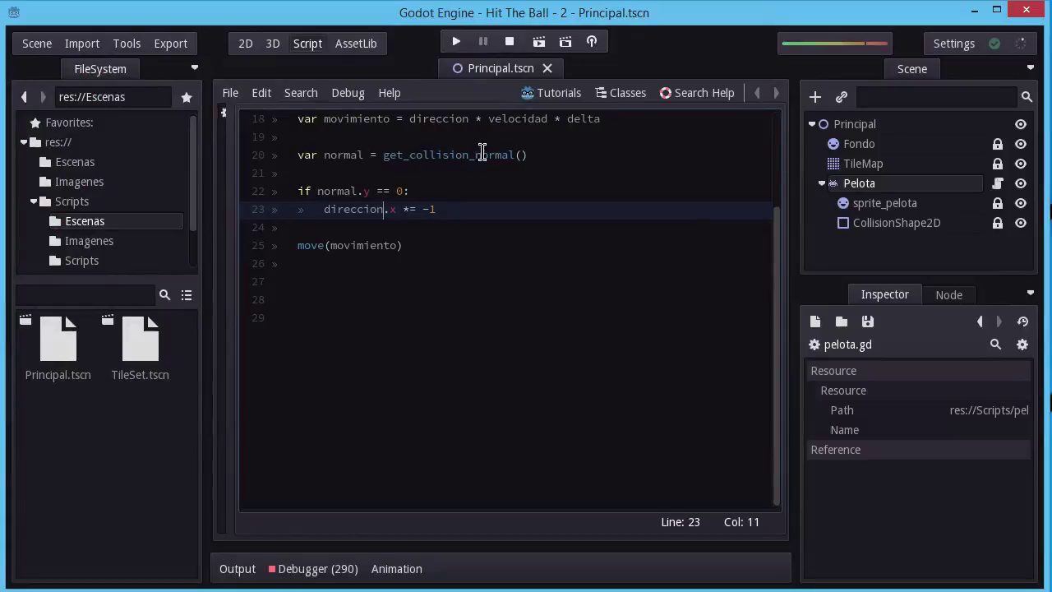
pyautogui.scroll(3, 779, 254)
pyautogui.scroll(1, 775, 228)
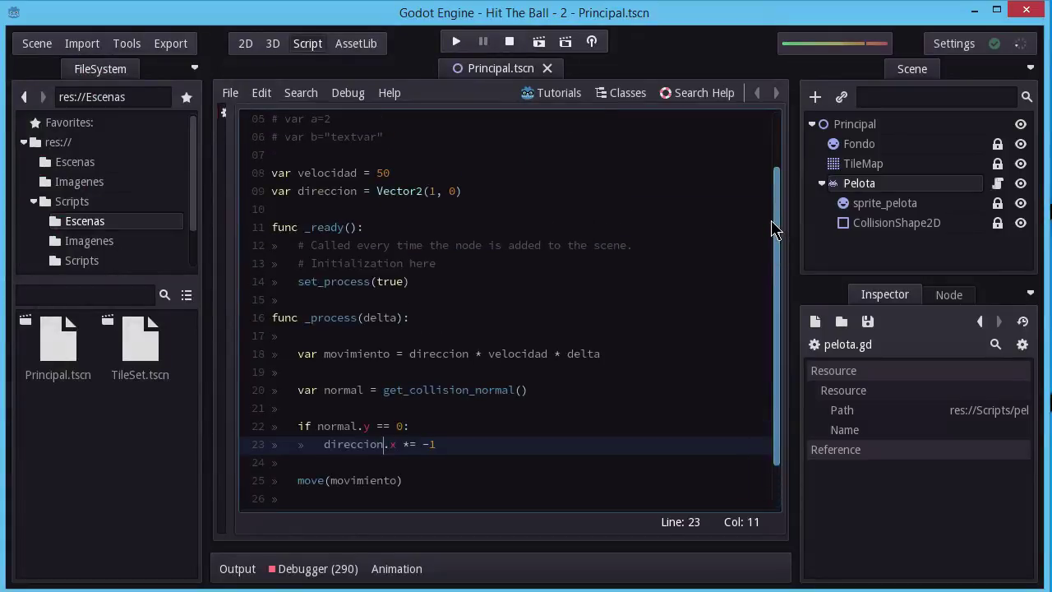
pyautogui.scroll(-1, 775, 228)
# - Insert an 'if is_colliding():' line before the collision code
pyautogui.click(324, 324)
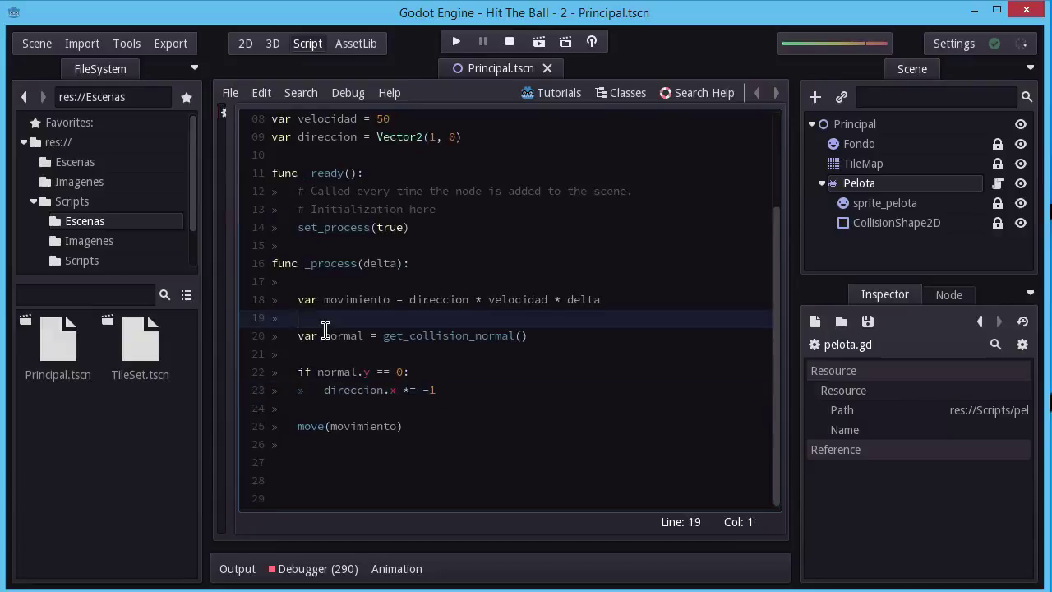
pyautogui.press('Return')
pyautogui.write('if')
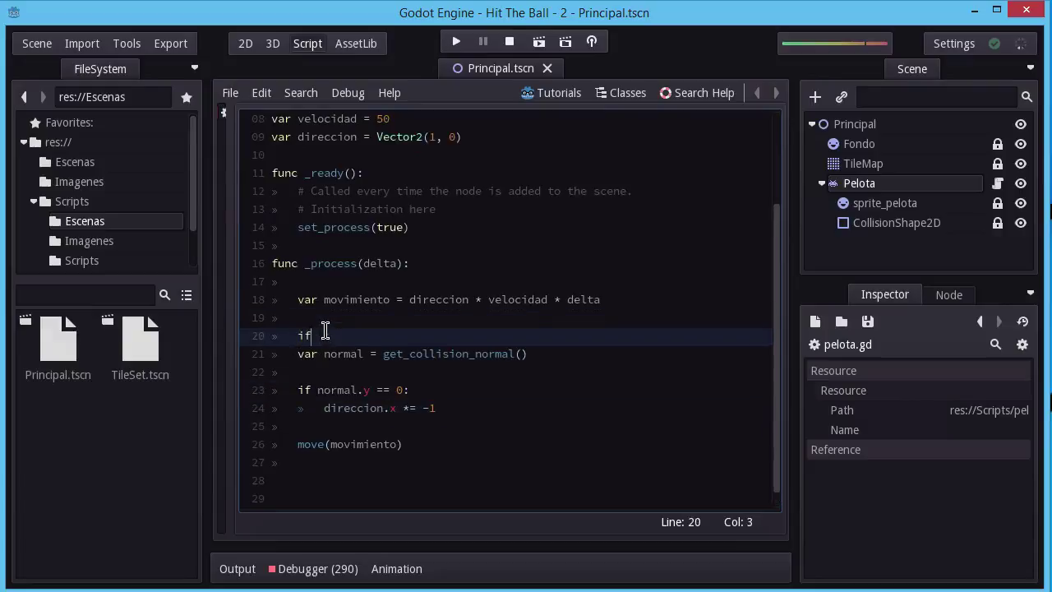
pyautogui.write('is_c')
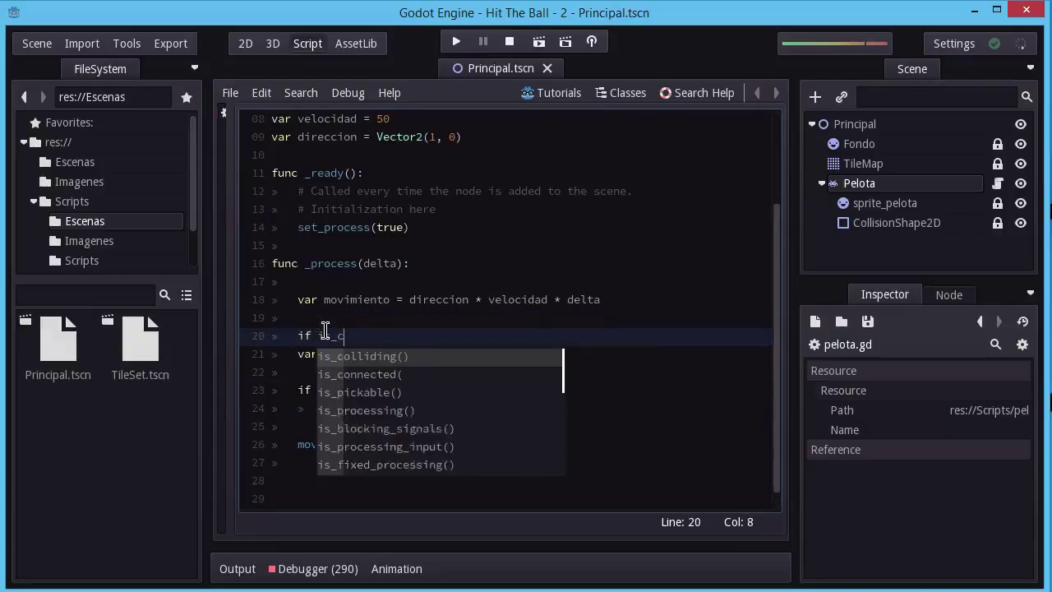
pyautogui.write('ol')
pyautogui.press('Return')
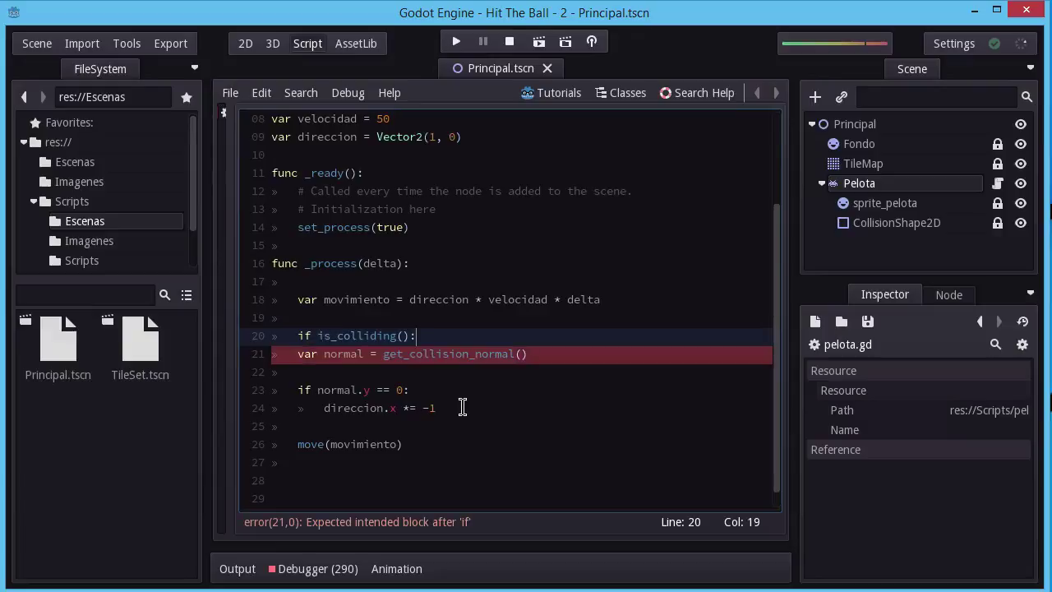
# - Indent lines 21–24 so the normal lookup and x-flip sit inside the if block
pyautogui.moveTo(465, 409); pyautogui.dragTo(251, 361)
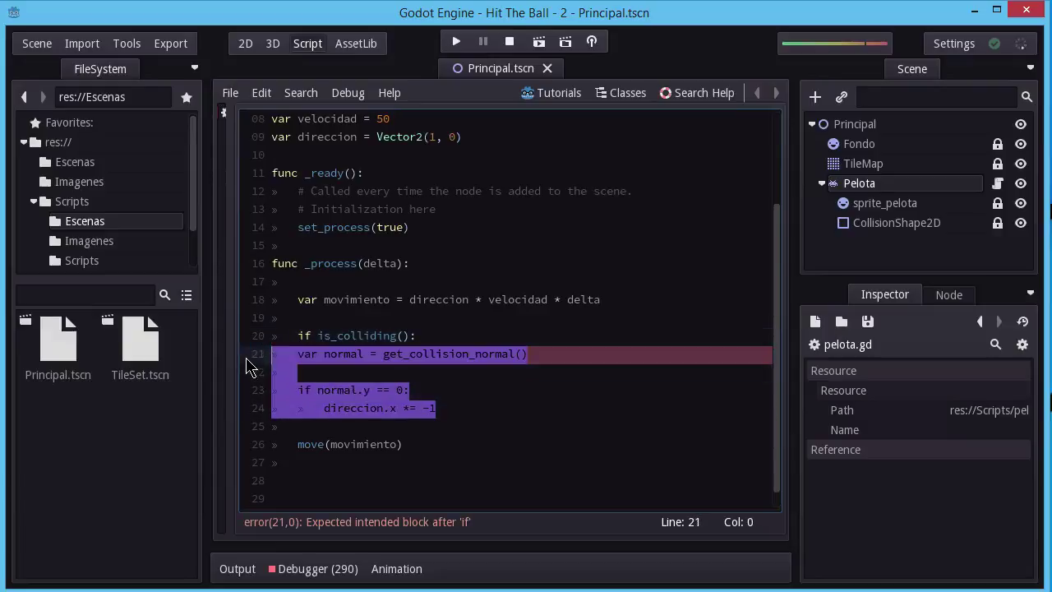
pyautogui.press('Tab')
pyautogui.click(448, 408)
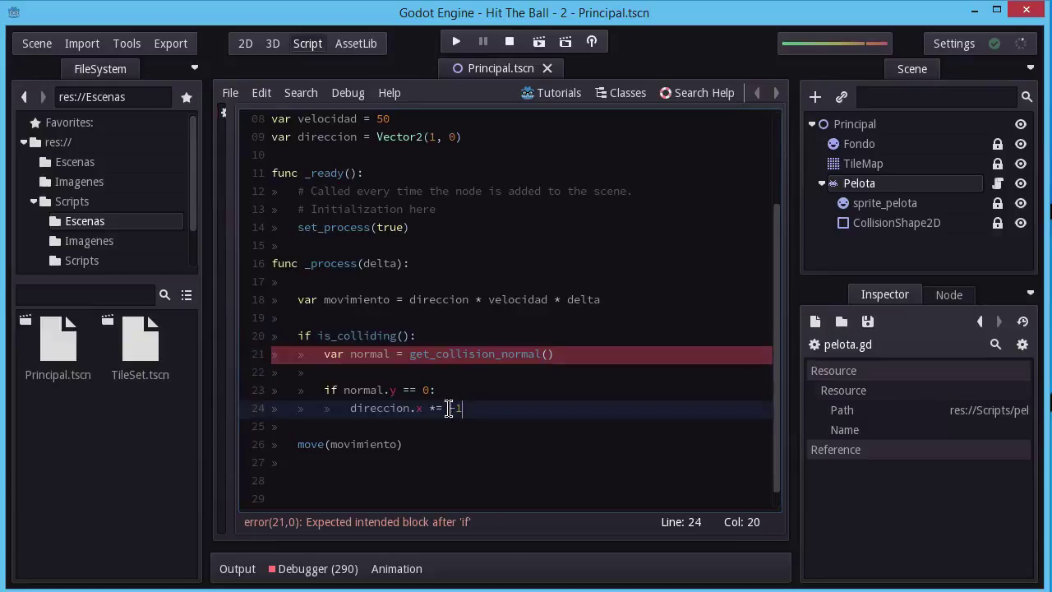
pyautogui.click(386, 355)
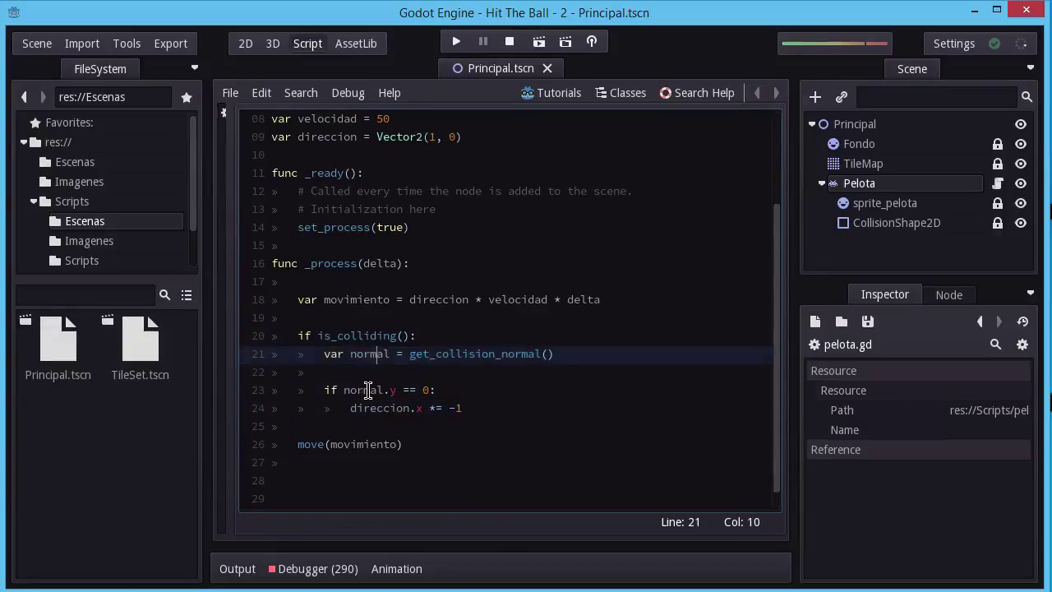
pyautogui.click(367, 390)
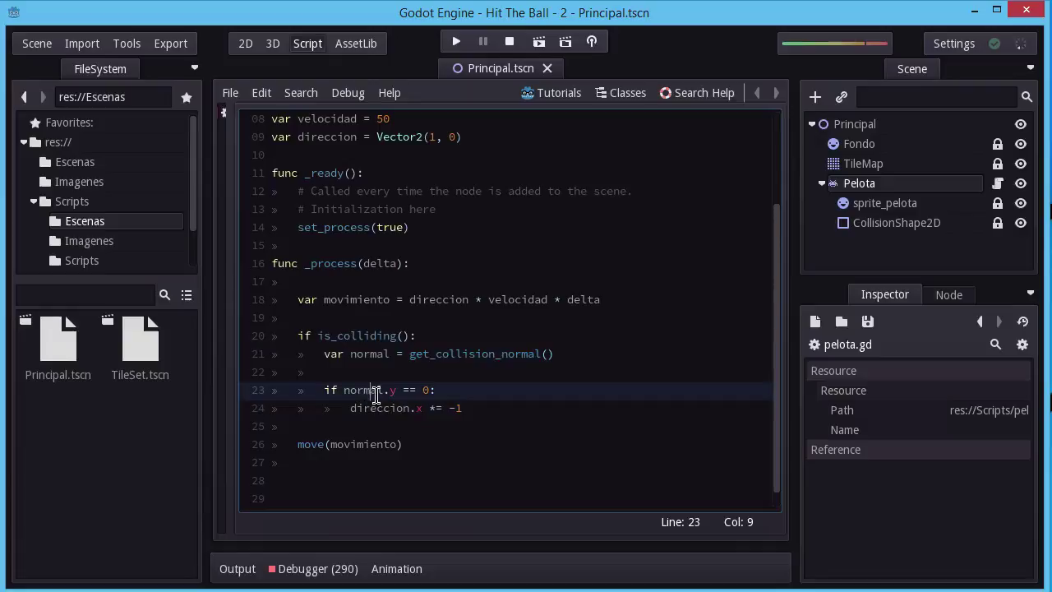
pyautogui.click(376, 335)
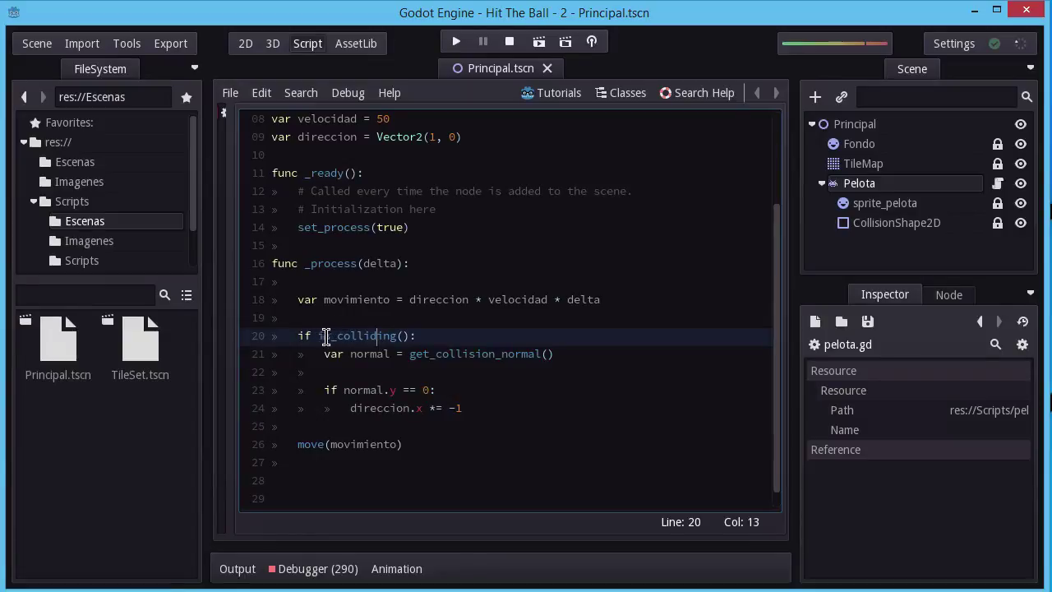
pyautogui.click(422, 336)
pyautogui.click(456, 41)
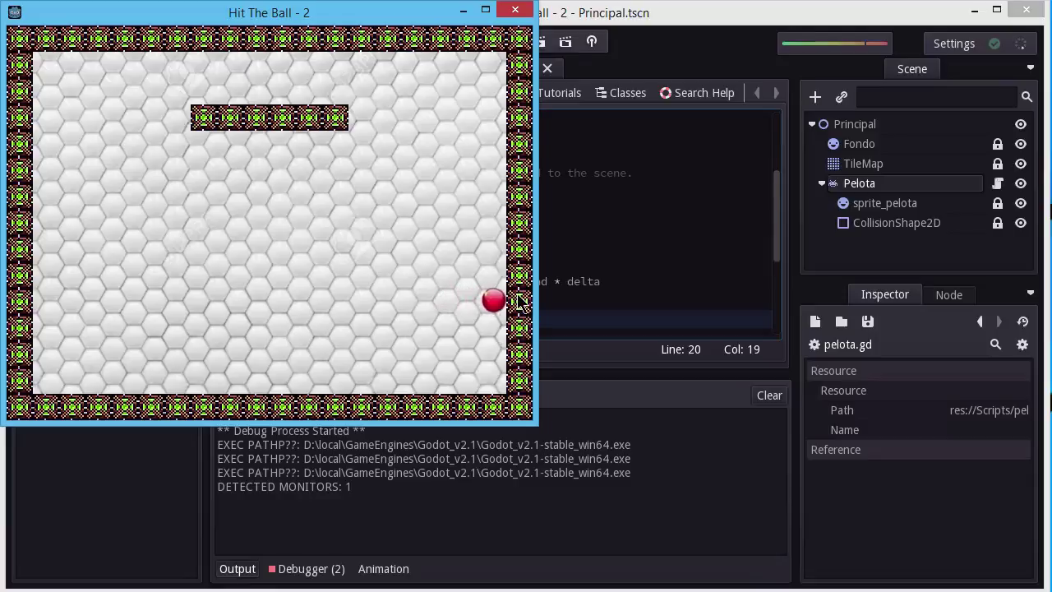
pyautogui.click(516, 15)
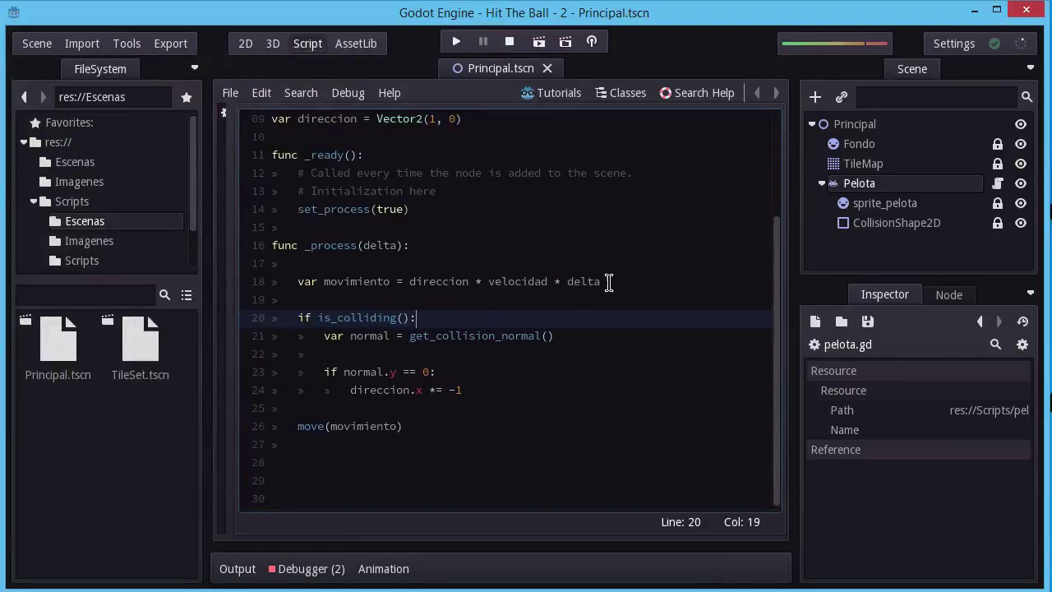
# - Move the 'var movimiento' line from above the if block to below the collision block
pyautogui.moveTo(608, 282); pyautogui.dragTo(262, 300)
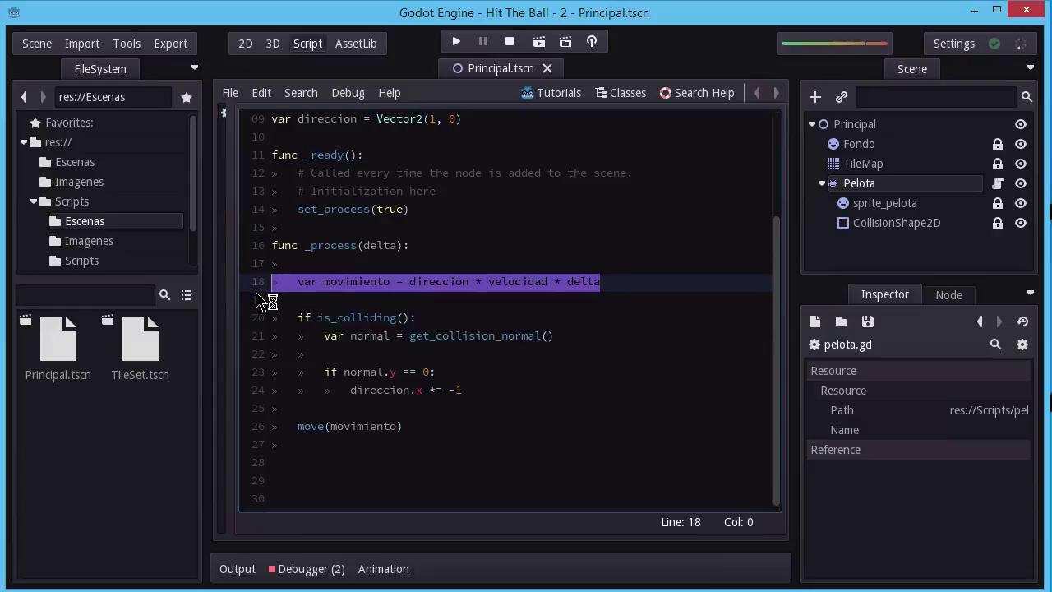
pyautogui.hotkey('ctrl', 'x')
pyautogui.press('Delete')
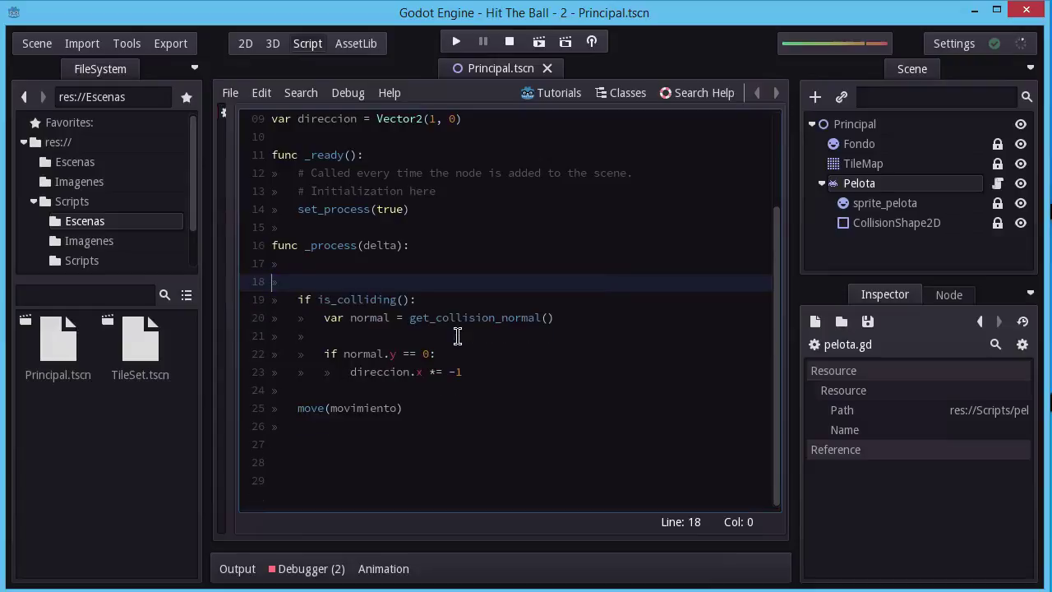
pyautogui.press('Delete')
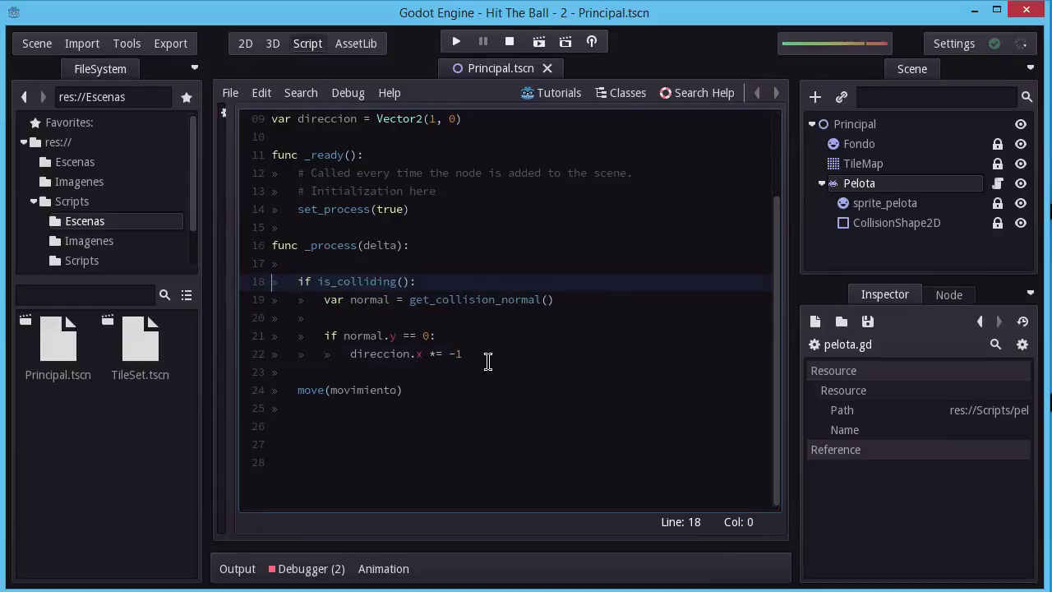
pyautogui.click(487, 359)
pyautogui.press('Return')
pyautogui.press('Return')
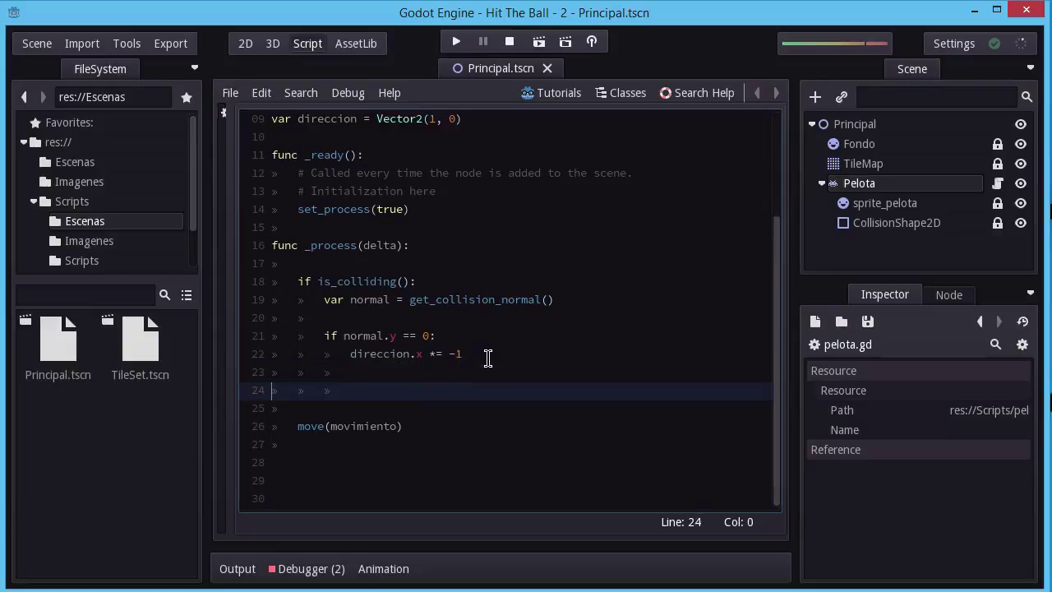
pyautogui.hotkey('ctrl', 'v')
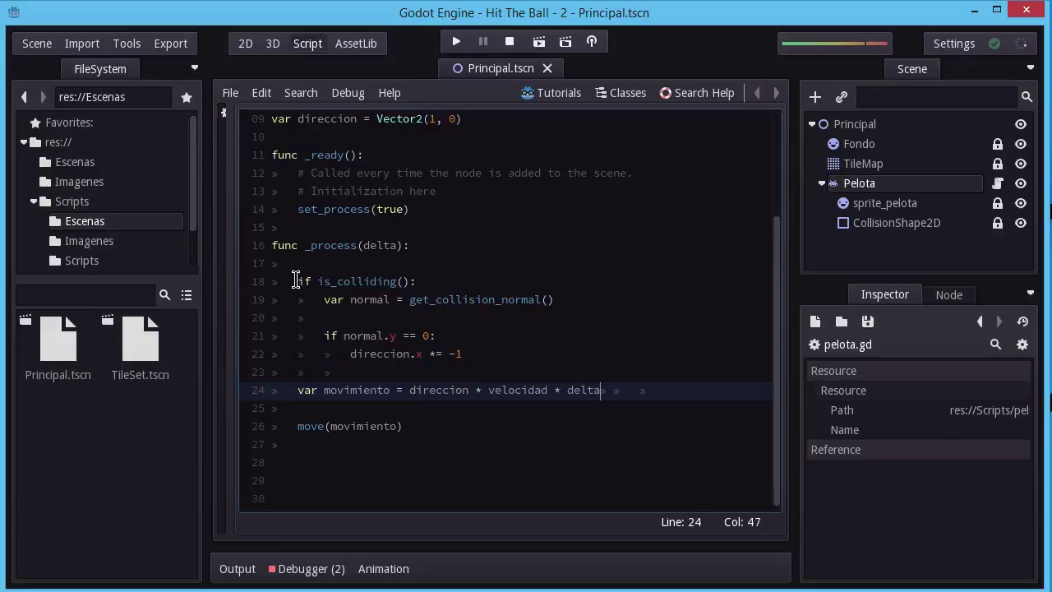
# - Review the is_colliding block and direccion.x flip, then run the game to test
pyautogui.click(302, 279)
pyautogui.keyDown('shift'); pyautogui.click(411, 281); pyautogui.keyUp('shift')
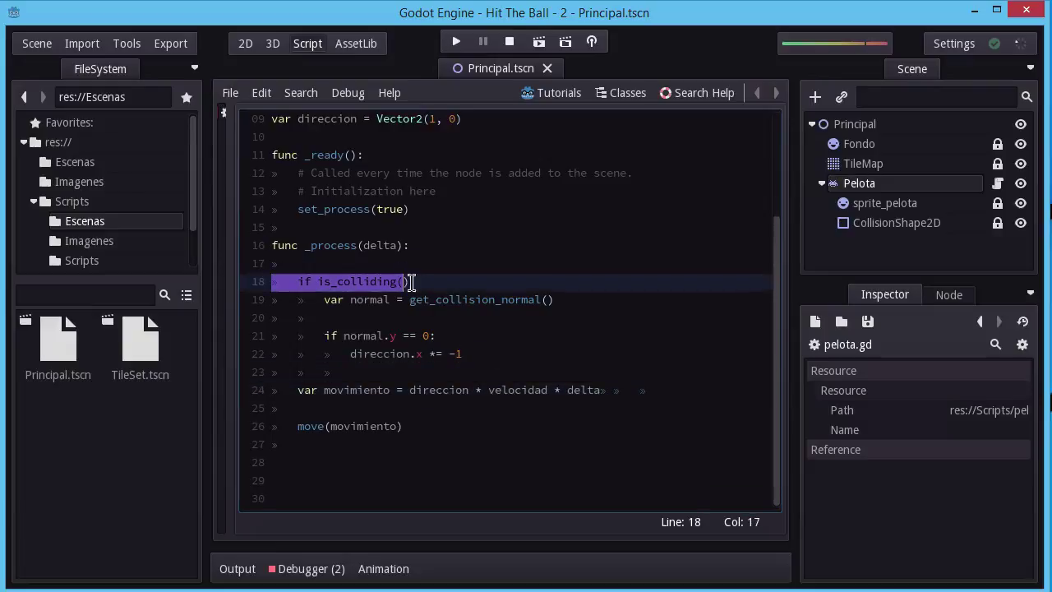
pyautogui.click(579, 300)
pyautogui.moveTo(473, 353); pyautogui.dragTo(351, 355)
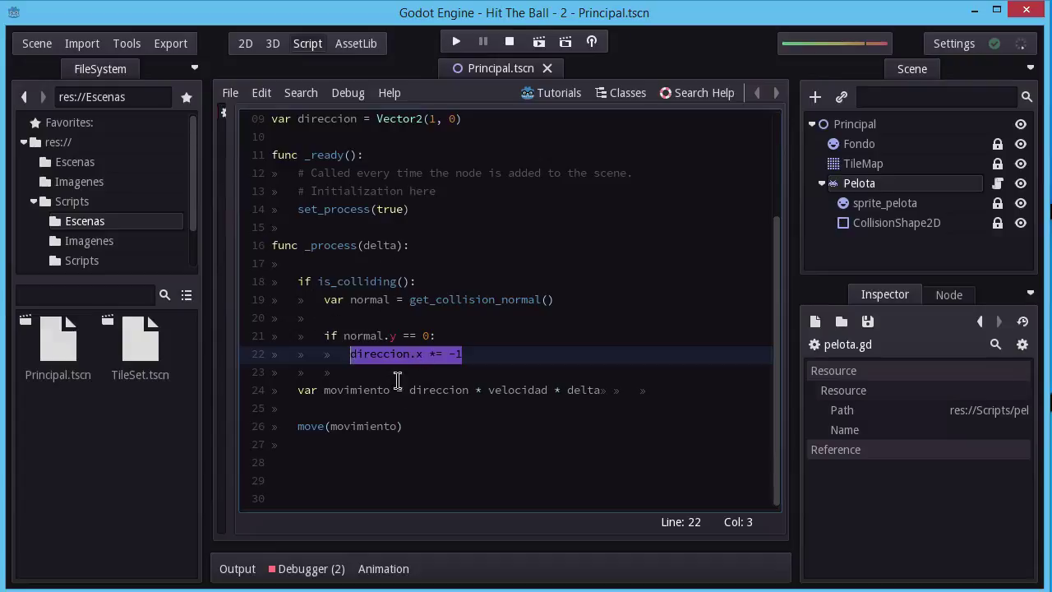
pyautogui.click(407, 354)
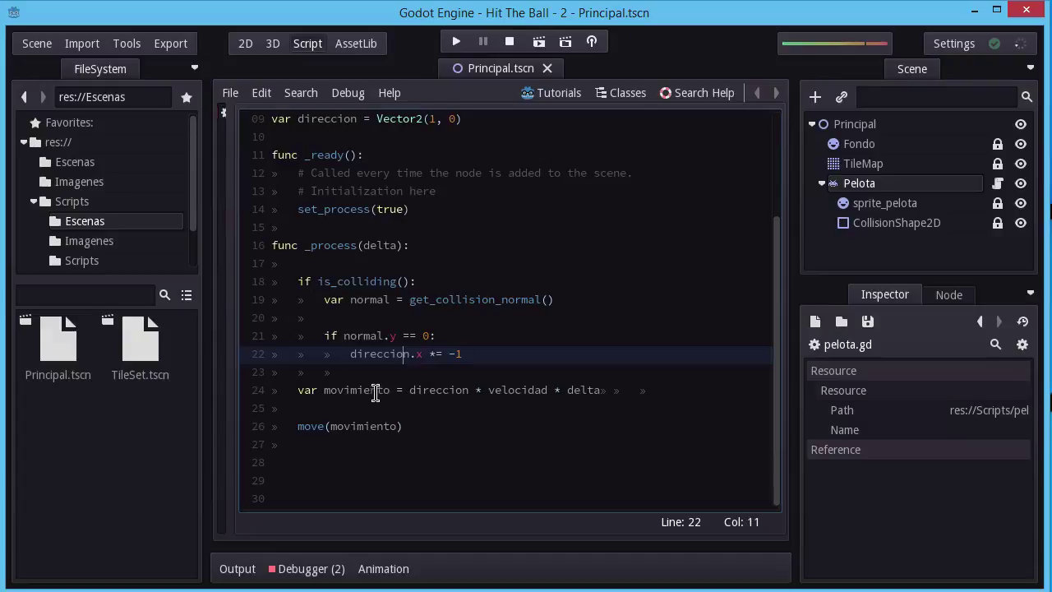
pyautogui.click(379, 391)
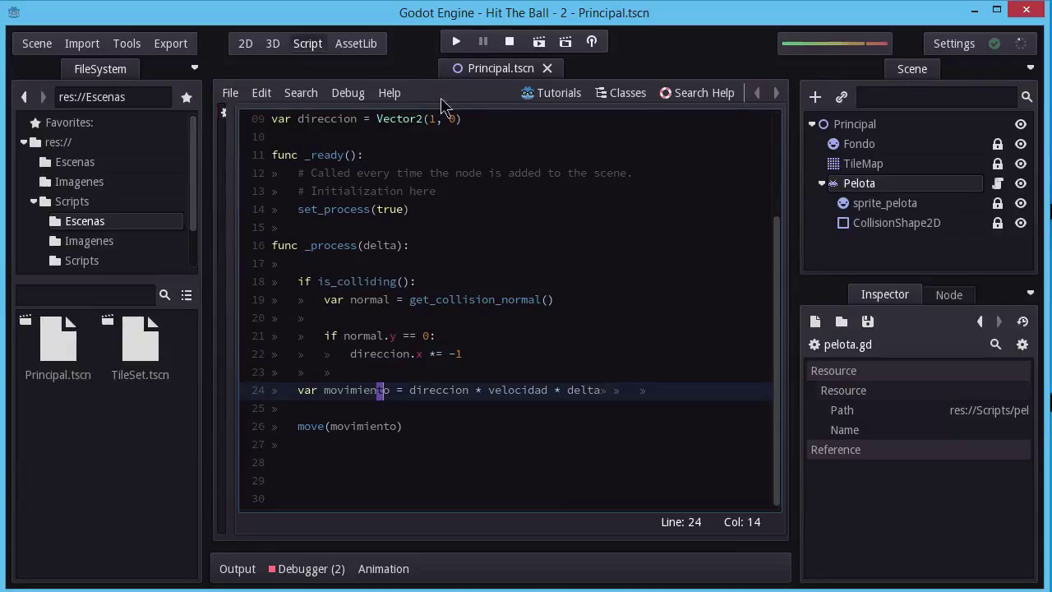
pyautogui.click(456, 41)
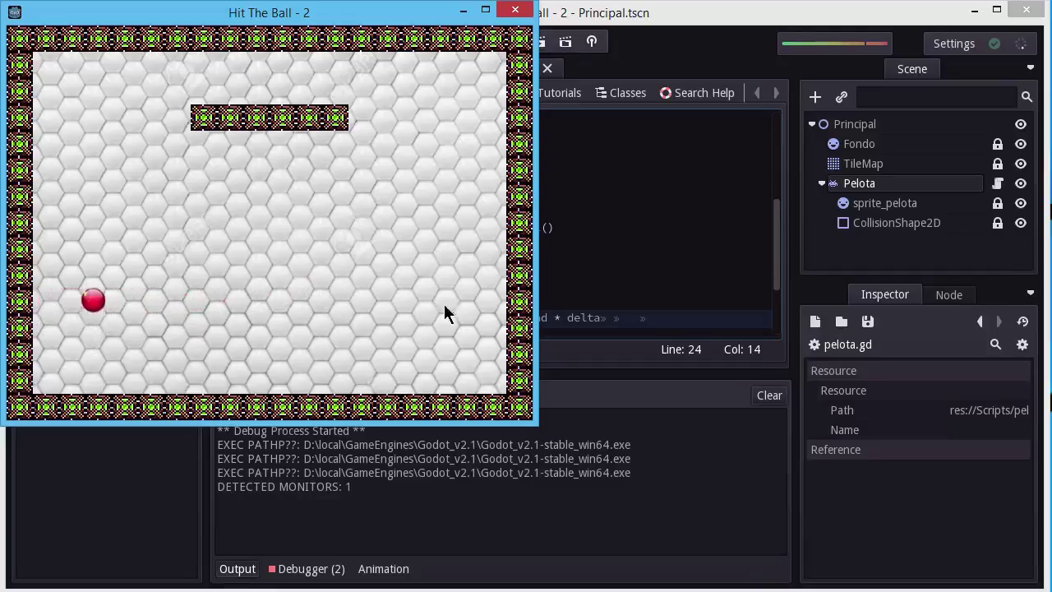
# - Close the test game window after watching the ball bounce
pyautogui.click(515, 10)
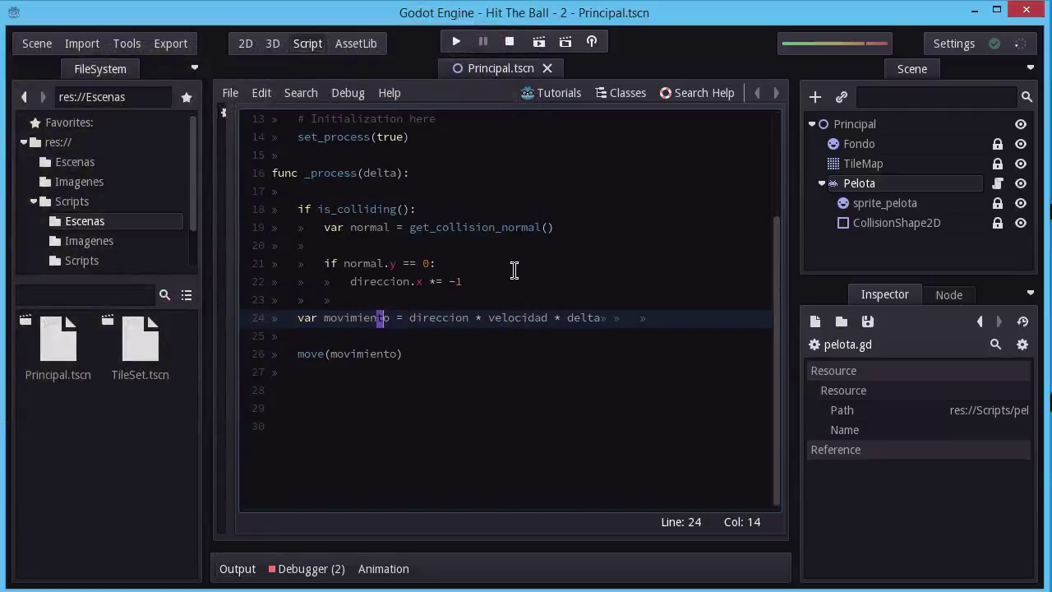
# - Add an 'elif normal.x == 0:' branch that flips the vertical direction, typed as direcction.y *= -1
pyautogui.click(497, 281)
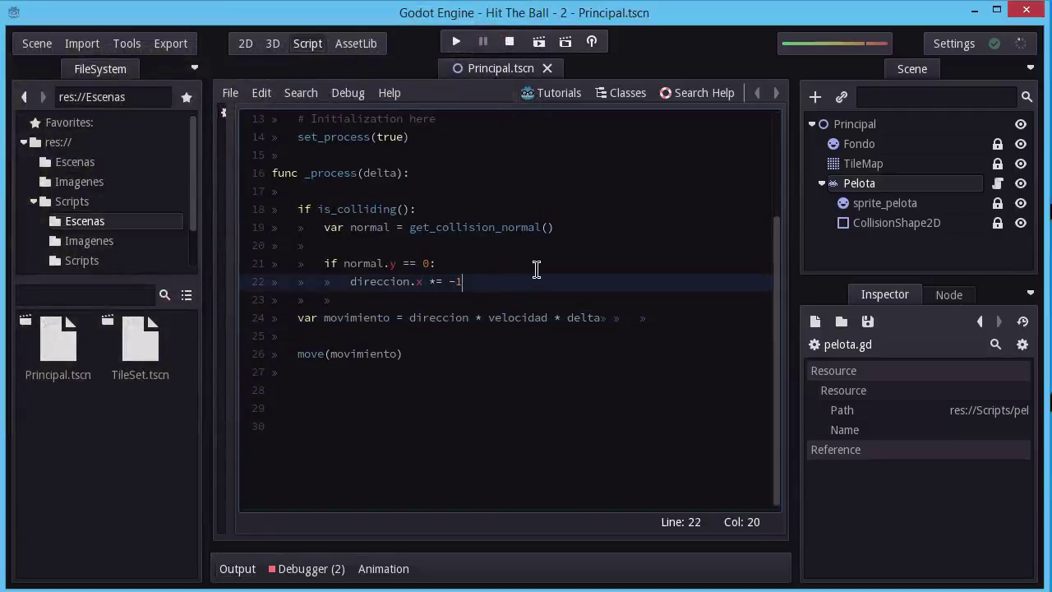
pyautogui.press('Return')
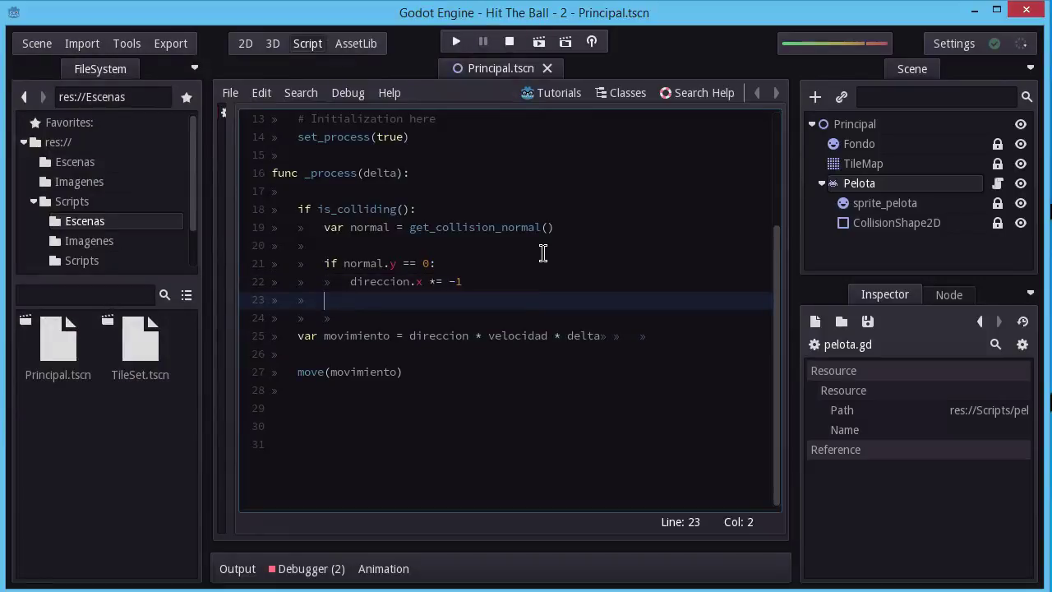
pyautogui.write('if')
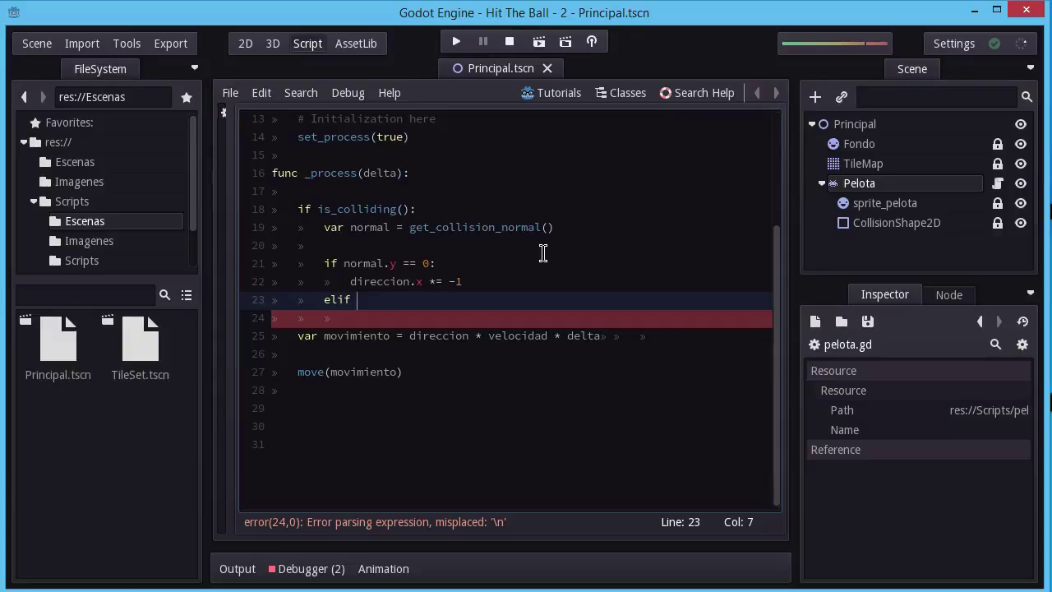
pyautogui.write(' .')
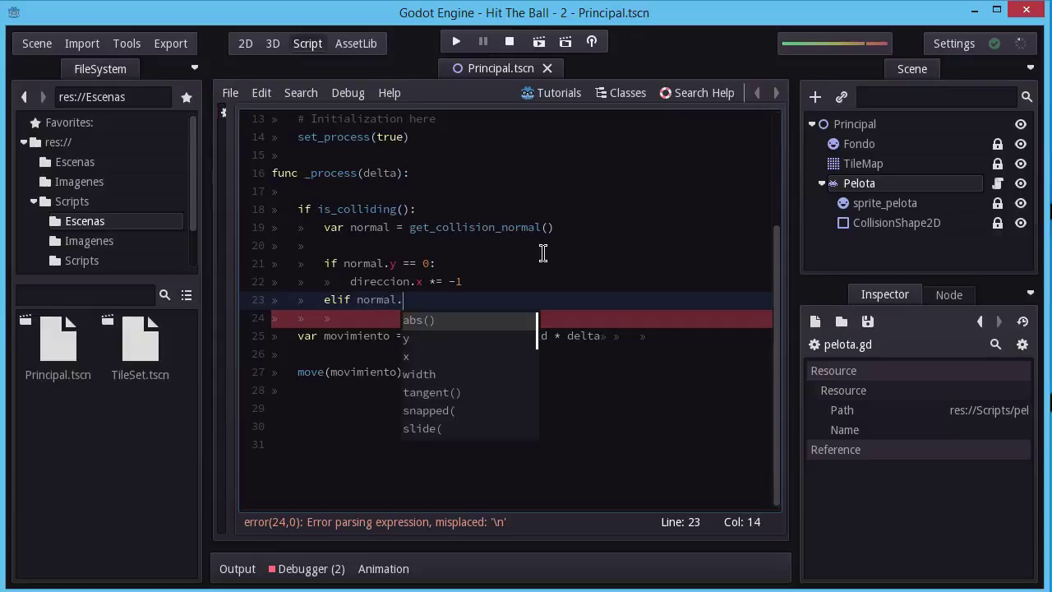
pyautogui.write('x == 0:')
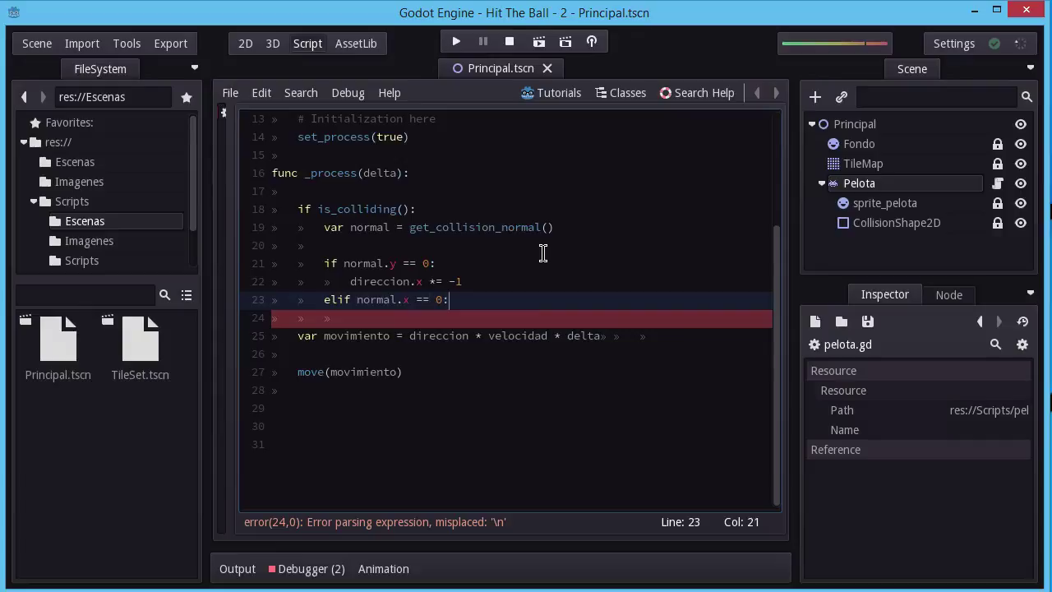
pyautogui.press('Return')
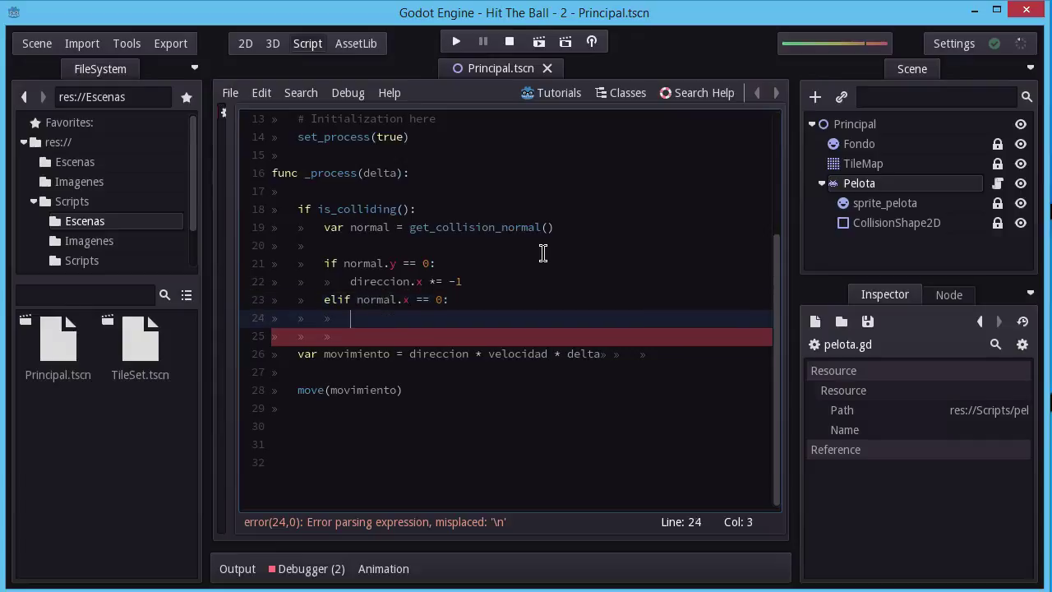
pyautogui.write('ction.y *= -1')
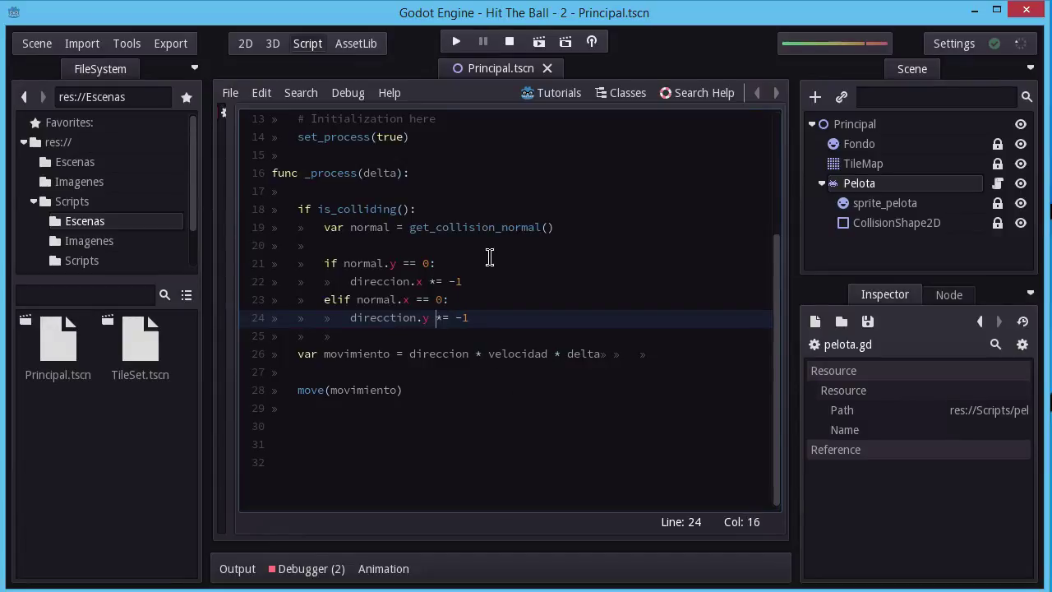
pyautogui.moveTo(781, 343); pyautogui.dragTo(768, 263)
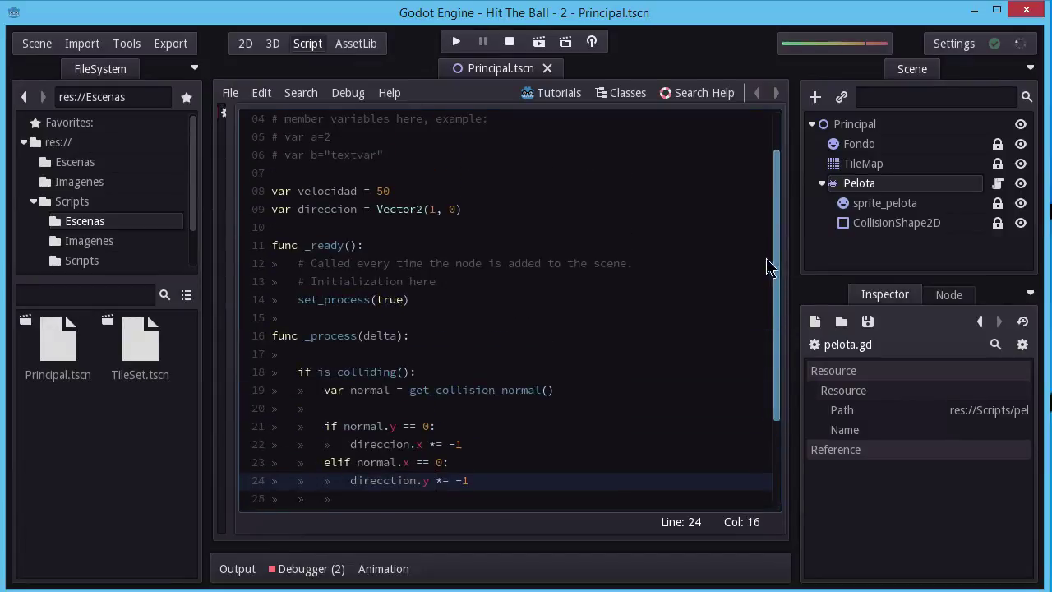
# - Set direccion to Vector2(1, 1), velocidad to 150, fix the typo, and test-run the diagonal bounce
pyautogui.click(471, 209)
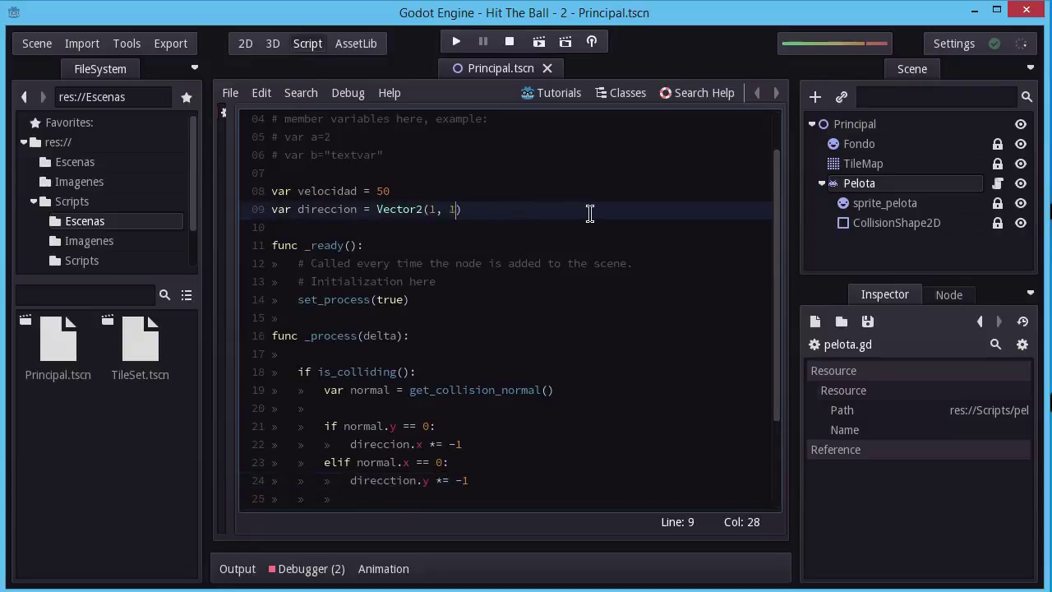
pyautogui.click(377, 191)
pyautogui.write('1')
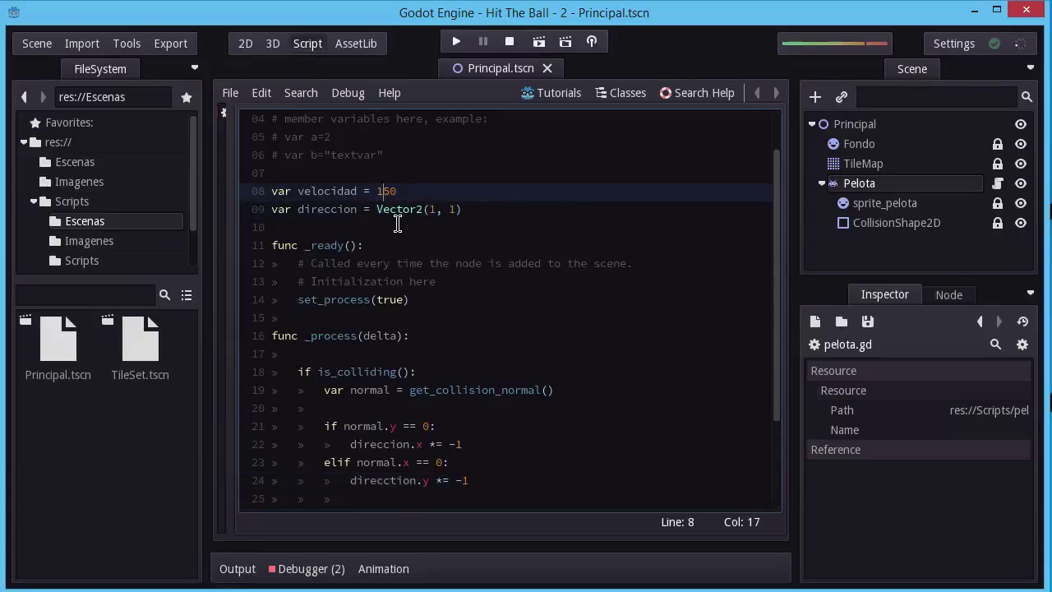
pyautogui.click(456, 41)
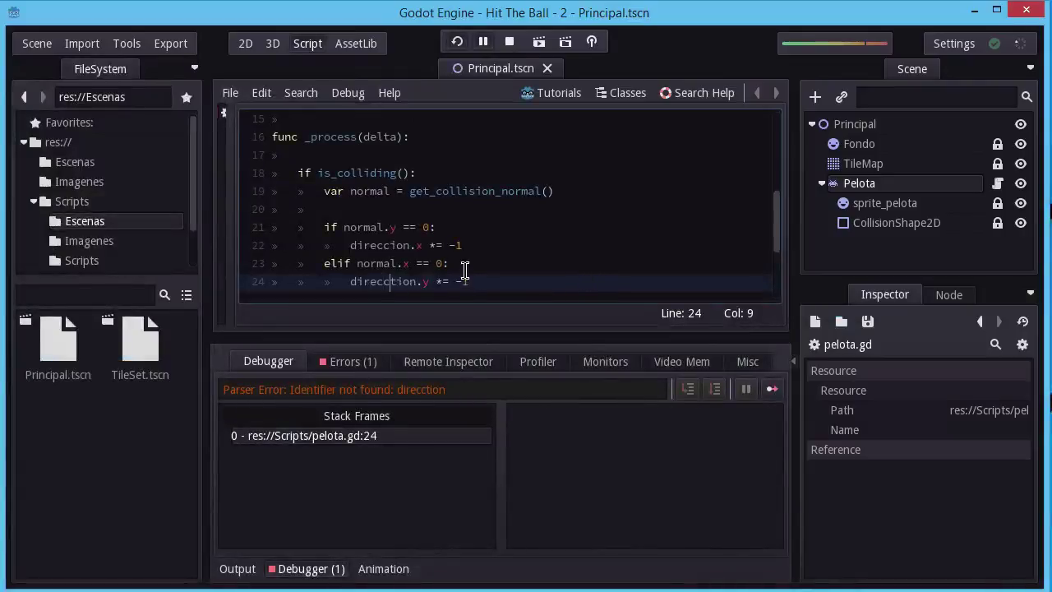
pyautogui.click(461, 51)
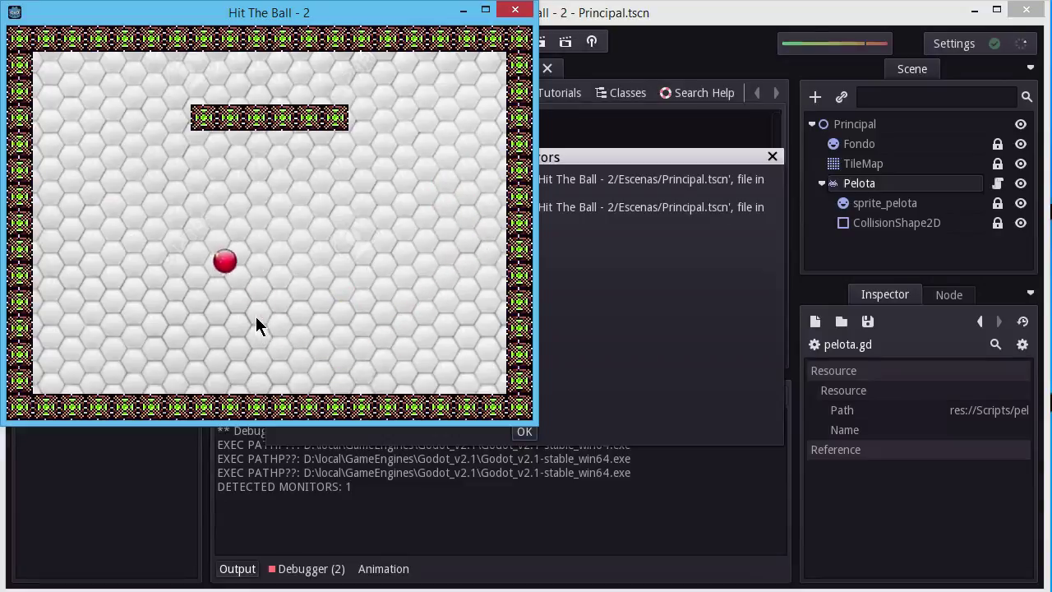
# - Close the game and Load Errors, and bring the level's top-left walls into view
pyautogui.click(515, 10)
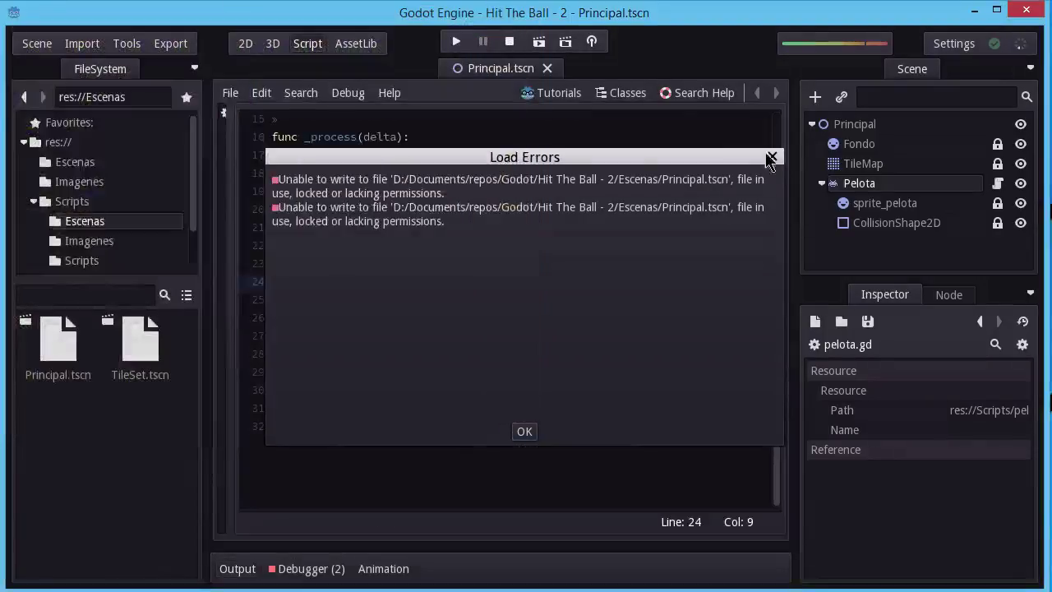
pyautogui.click(861, 128)
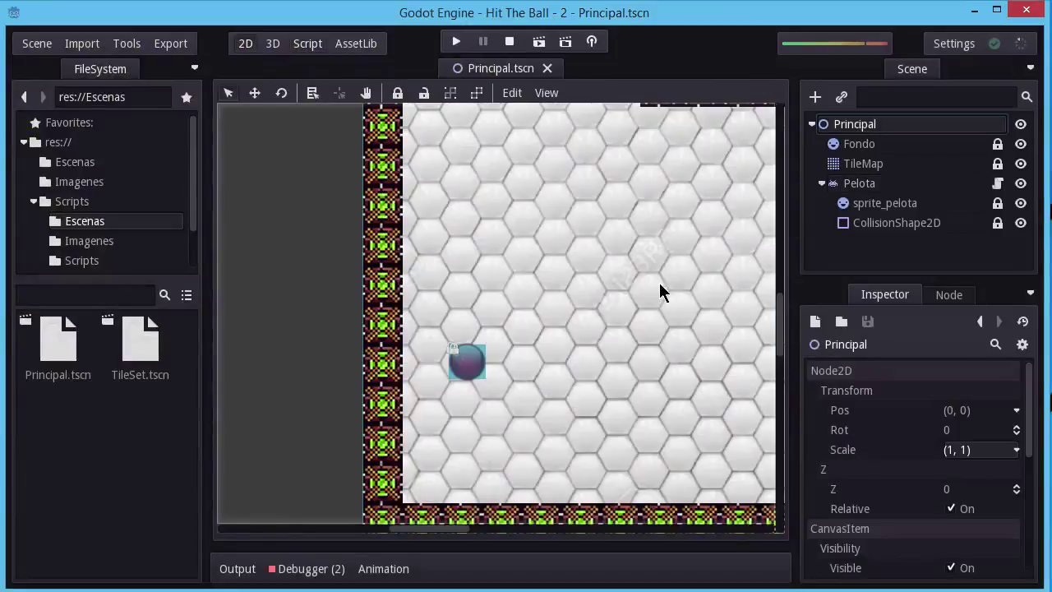
pyautogui.scroll(-2, 573, 361)
pyautogui.scroll(-1, 572, 361)
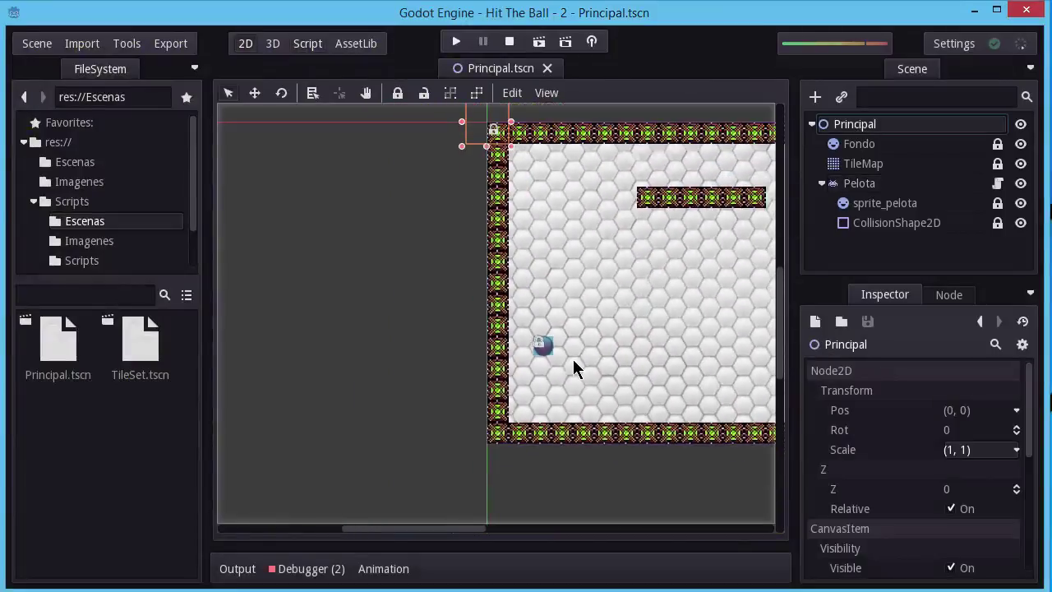
pyautogui.moveTo(574, 358); pyautogui.dragTo(470, 411, button='middle')
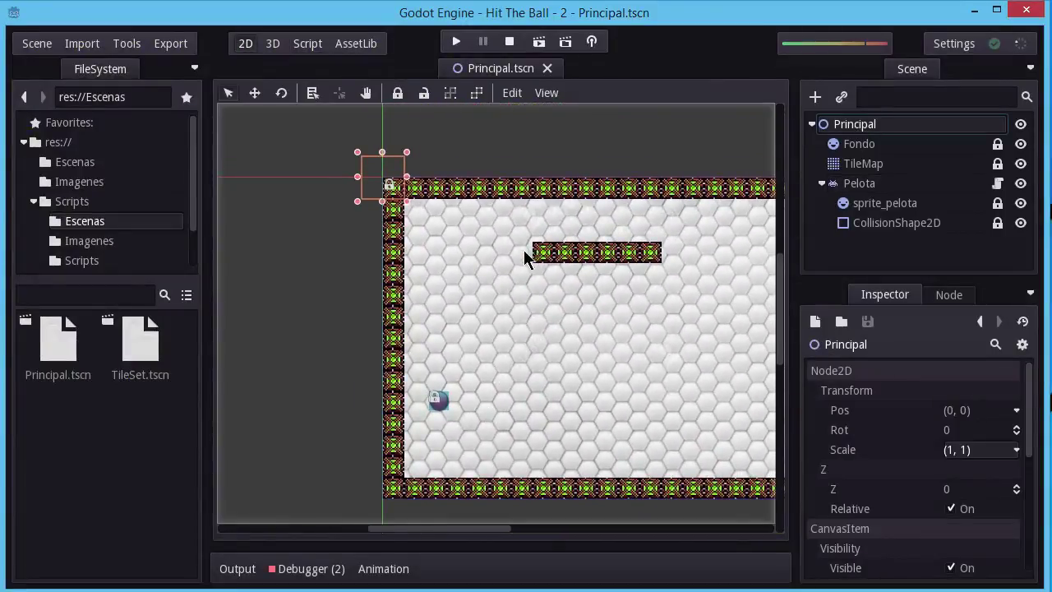
# - Paint more Pared tiles on the TileMap extending the inner top wall leftward, then run the game
pyautogui.click(879, 163)
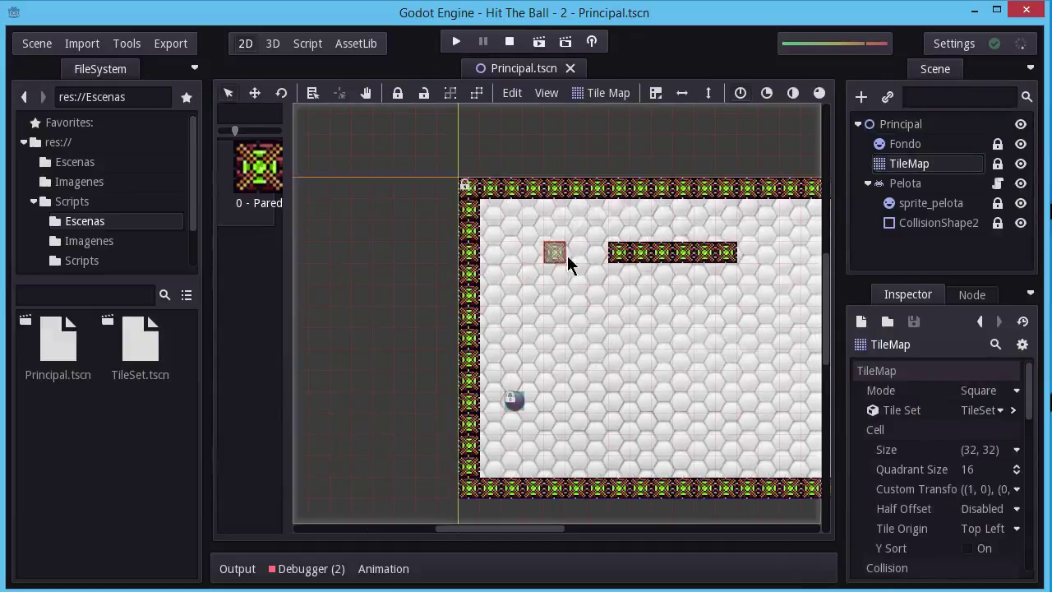
pyautogui.moveTo(572, 254); pyautogui.dragTo(521, 258)
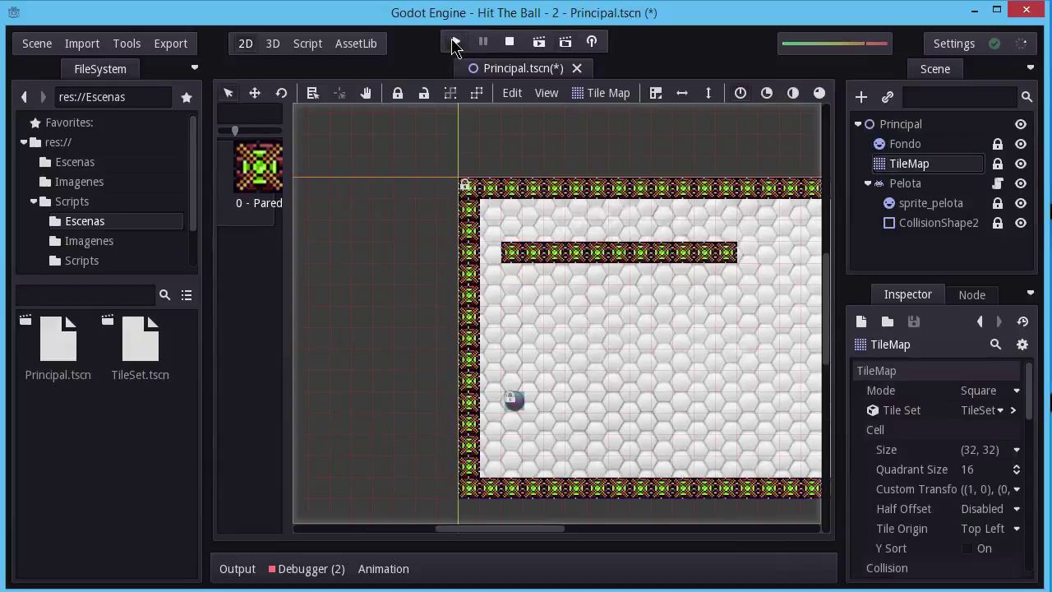
pyautogui.click(454, 43)
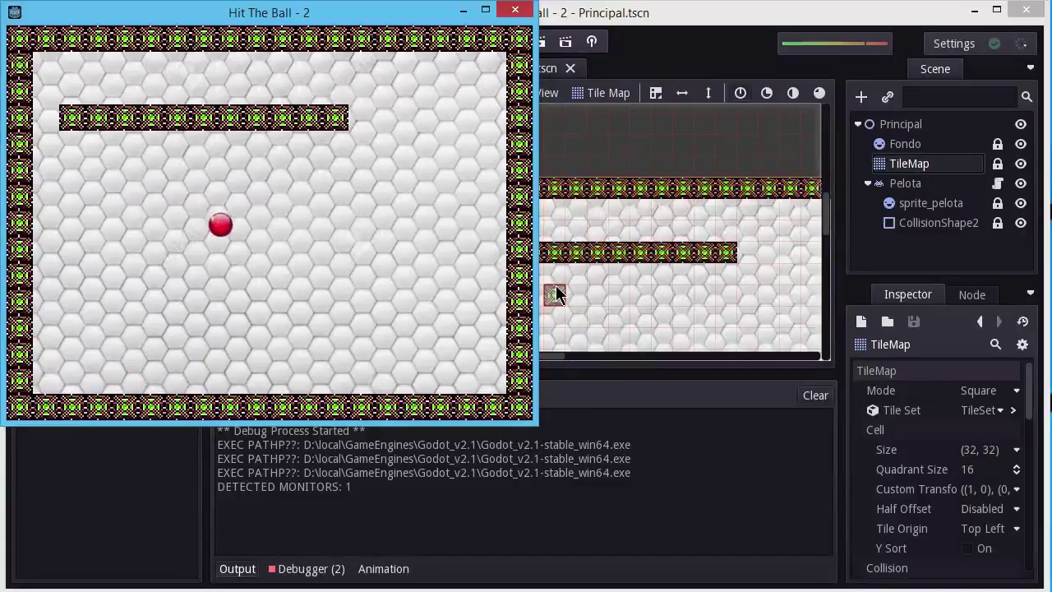
# - Erase the leftmost inner wall tile and run the game to check the shorter wall
pyautogui.click(515, 10)
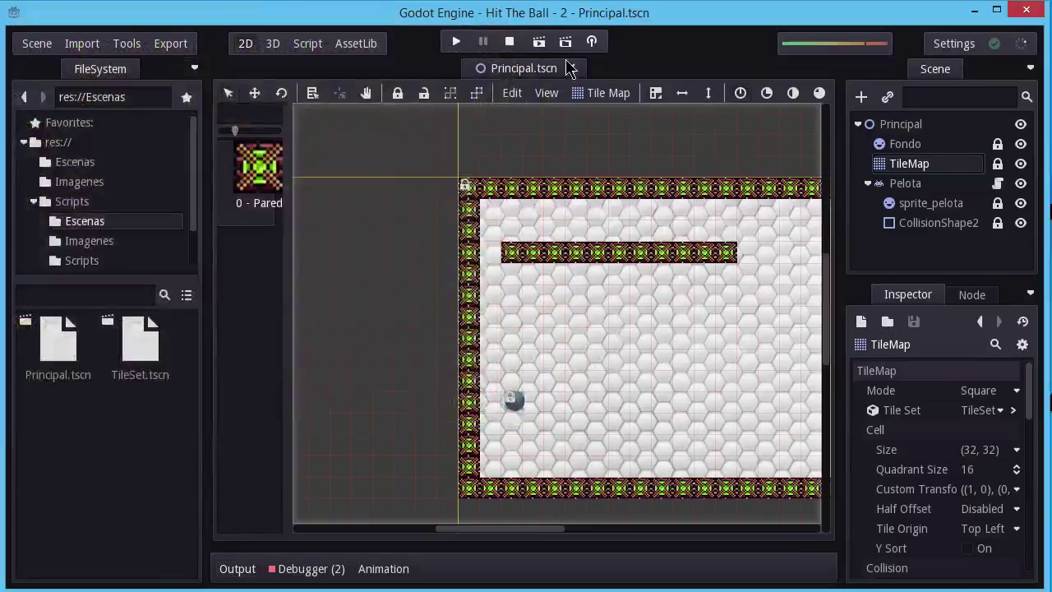
pyautogui.rightClick(509, 252)
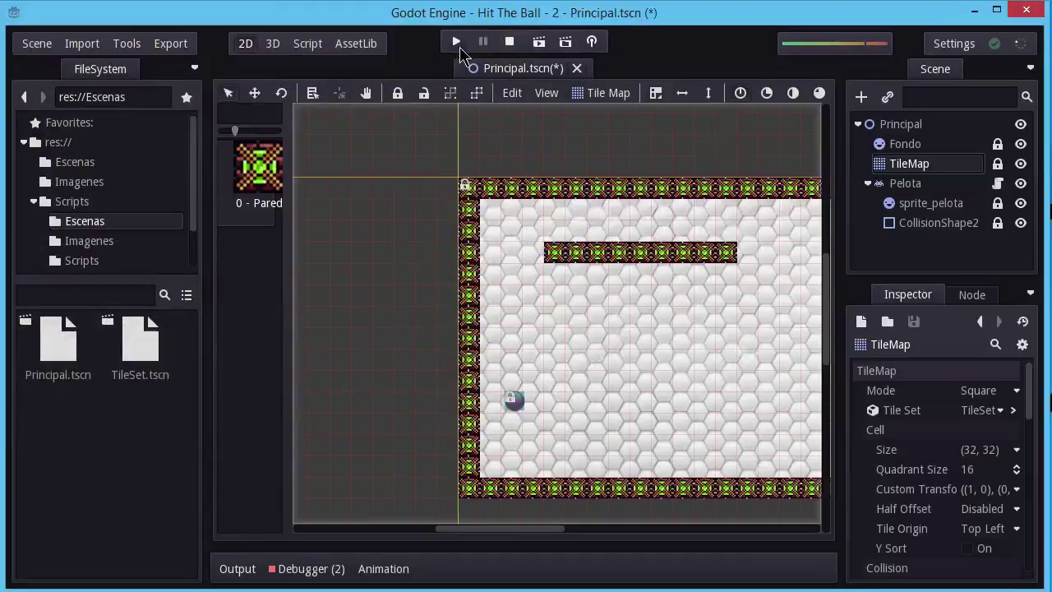
pyautogui.click(456, 42)
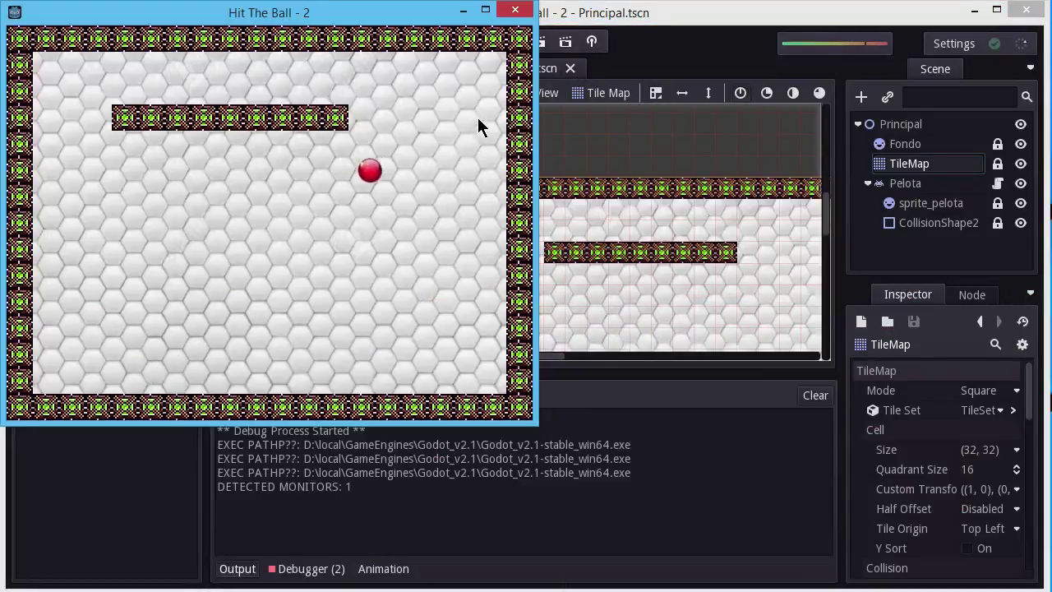
# - Paint a vertical column of Pared wall tiles and run the game with the new obstacles
pyautogui.click(514, 9)
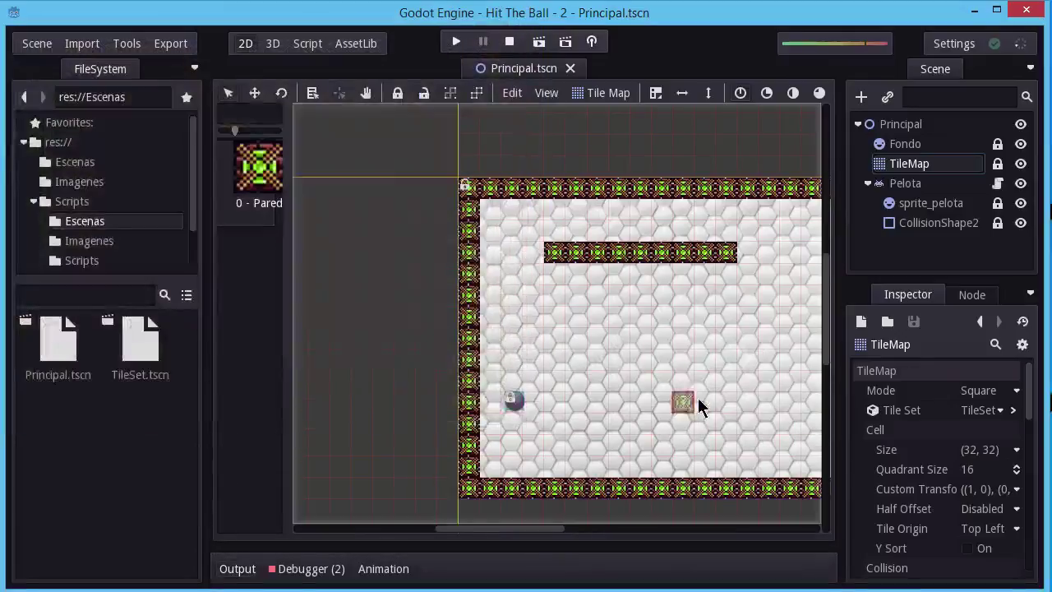
pyautogui.moveTo(660, 316); pyautogui.dragTo(661, 399)
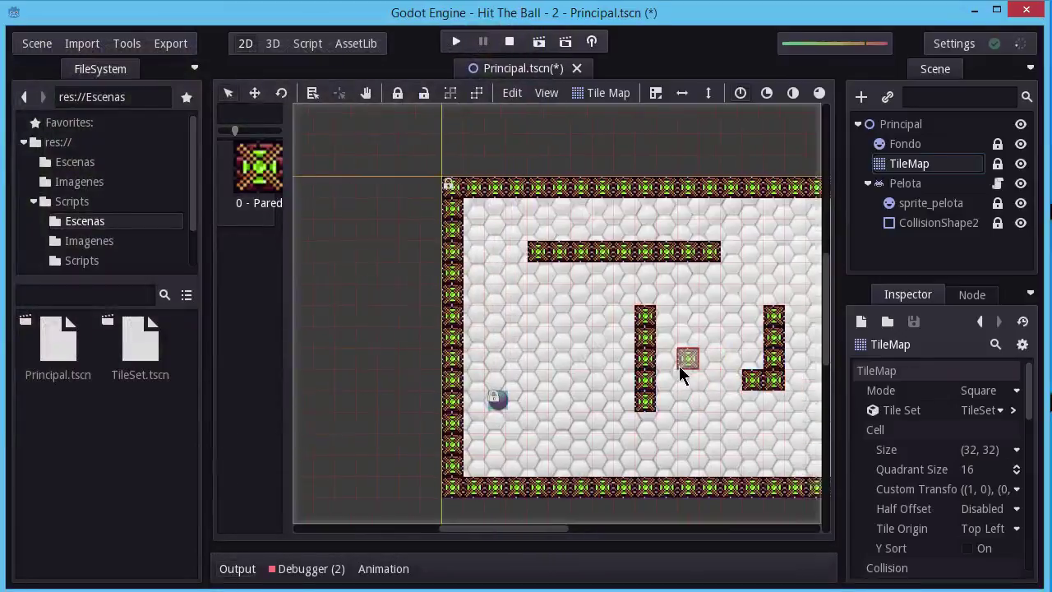
pyautogui.hscroll(5, 678, 366)
pyautogui.click(456, 42)
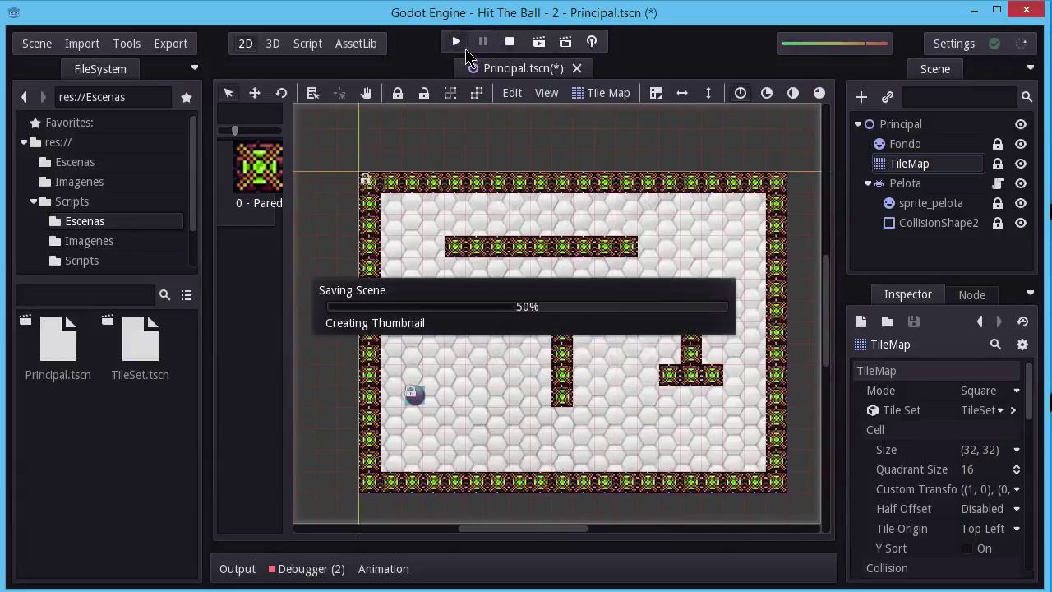